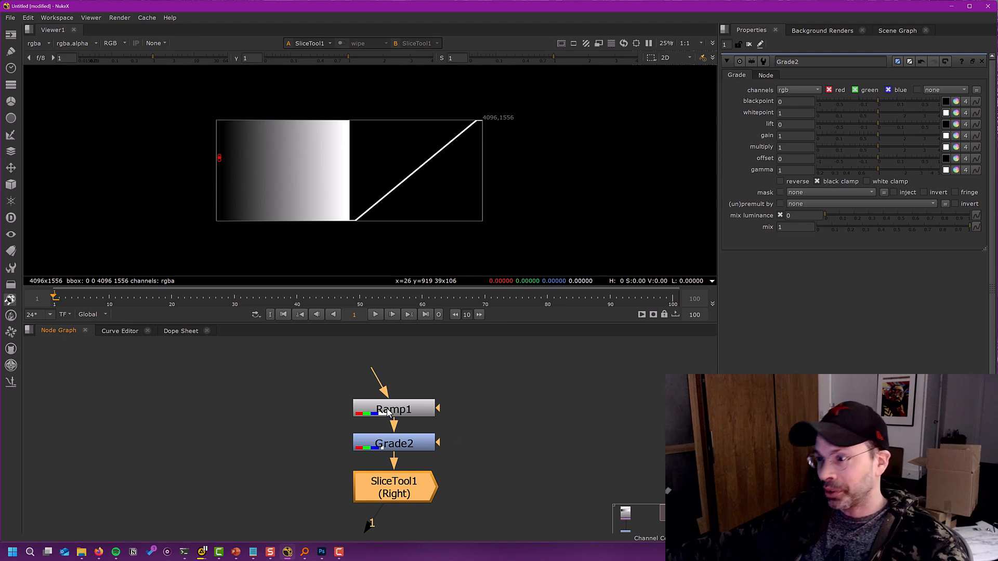
View the outputs of Ramp1, Grade2 and SliceTool1 in the viewer one after another.
{"action": "left_click", "coordinate": [411, 397]}
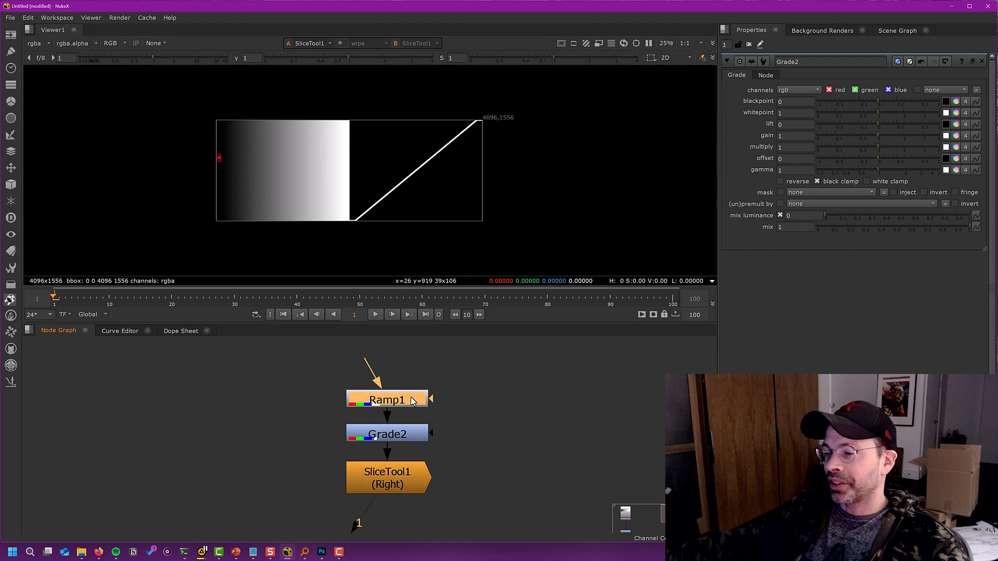
{"action": "key", "text": "1"}
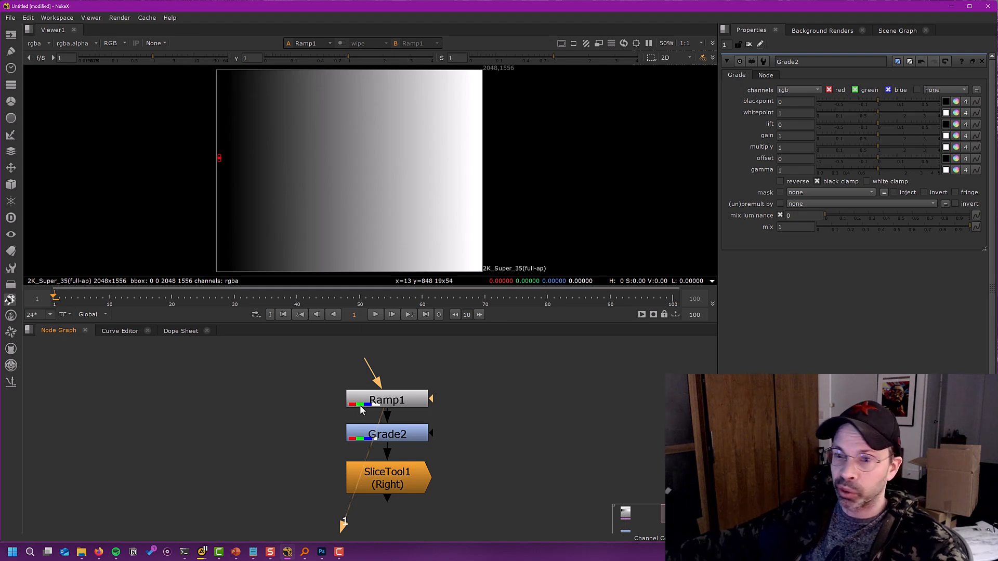
{"action": "left_click", "coordinate": [383, 436]}
{"action": "key", "text": "1"}
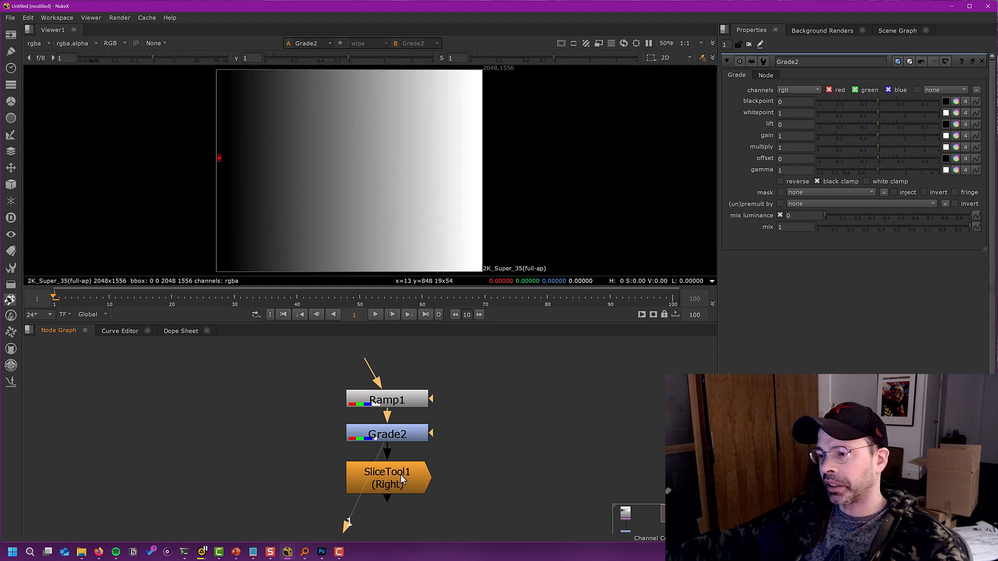
{"action": "left_click", "coordinate": [394, 438]}
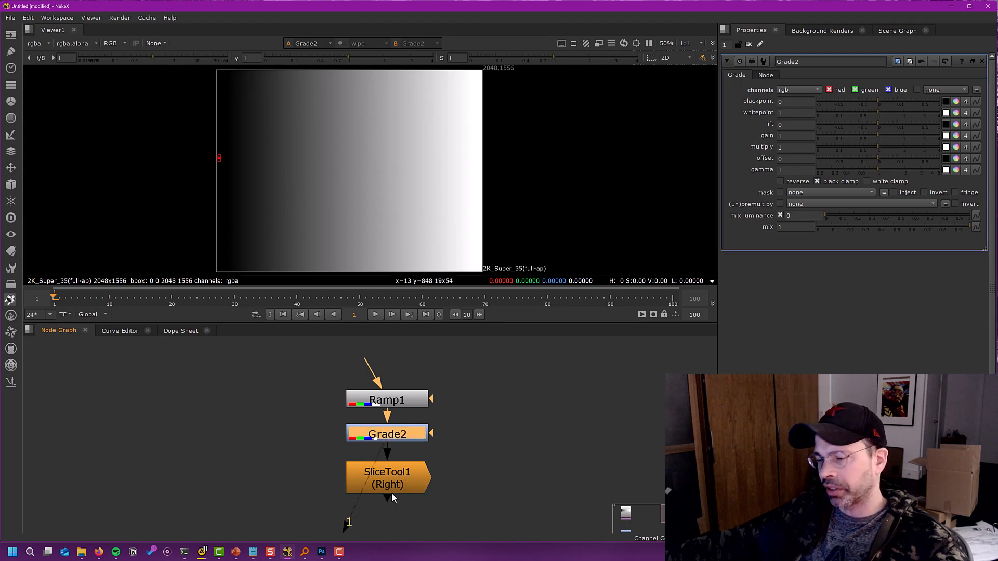
{"action": "left_click", "coordinate": [398, 481]}
{"action": "key", "text": "1"}
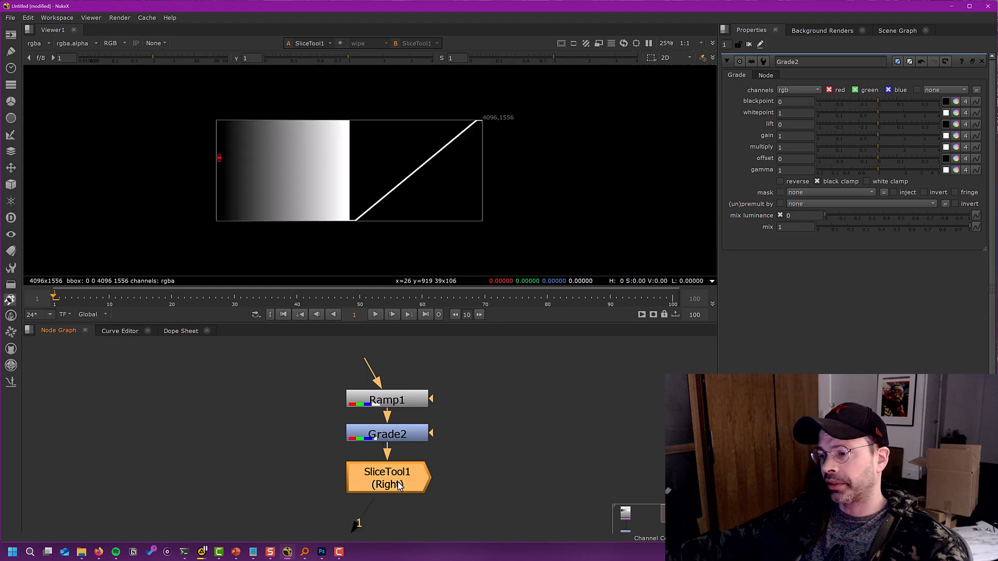
Open SliceTool1's properties, inspect its slice line and graph, and sample a pixel region at the ramp's white end.
{"action": "double_click", "coordinate": [398, 484]}
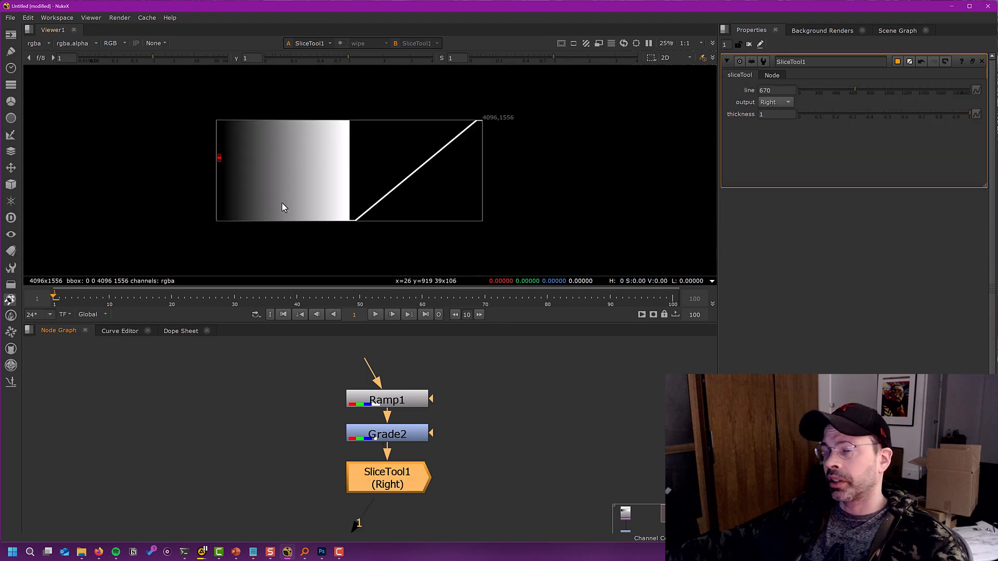
{"action": "scroll", "coordinate": [260, 183], "scroll_direction": "up", "scroll_amount": 2}
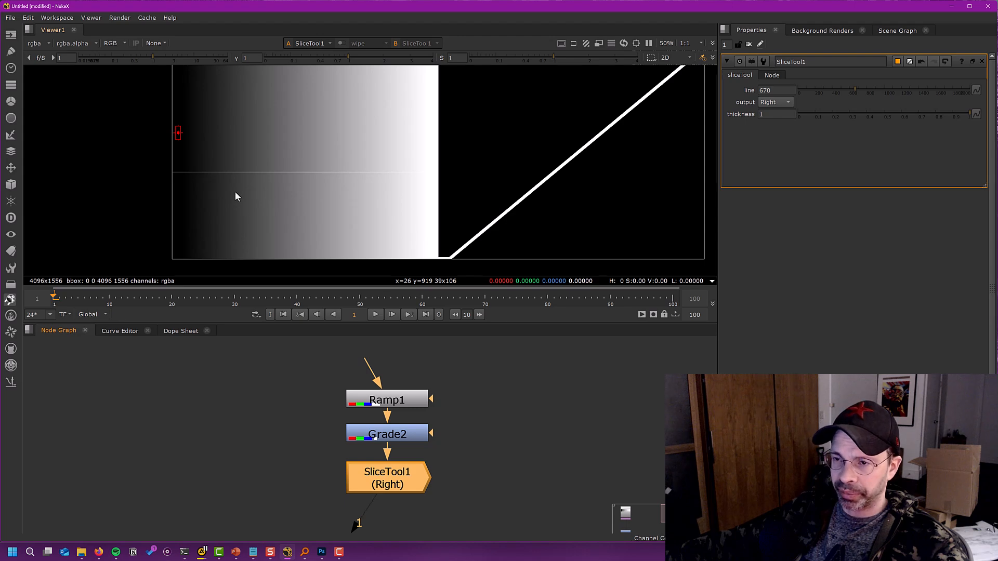
{"action": "middle_click_drag", "start_coordinate": [235, 192], "coordinate": [228, 207]}
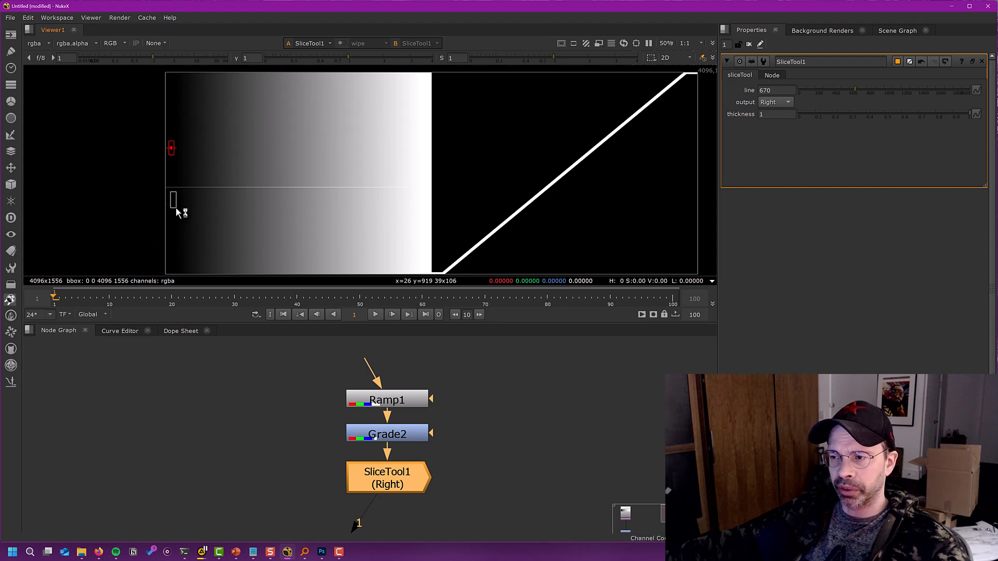
{"action": "middle_click_drag", "start_coordinate": [431, 233], "coordinate": [433, 215]}
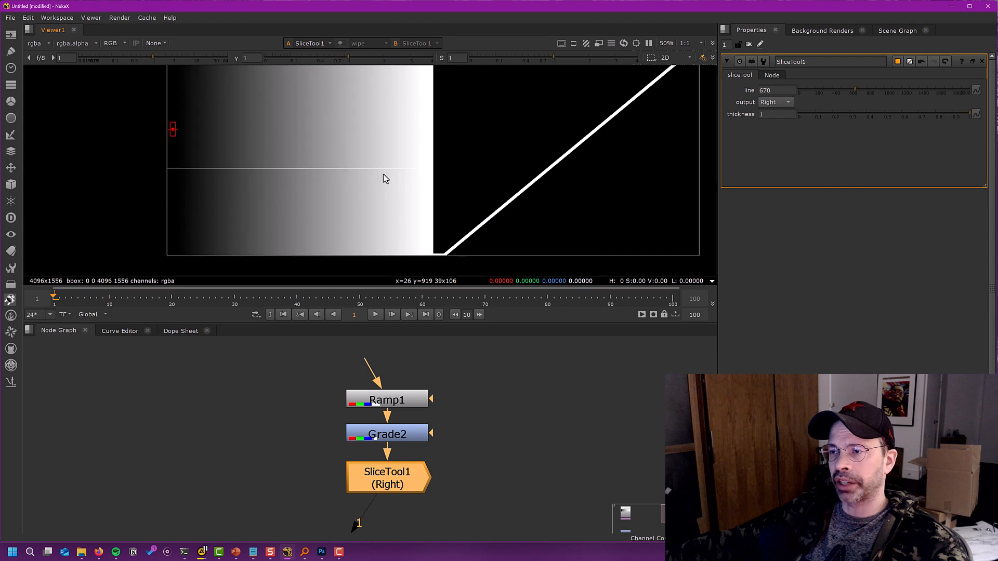
{"action": "scroll", "coordinate": [572, 200], "scroll_direction": "down", "scroll_amount": 2}
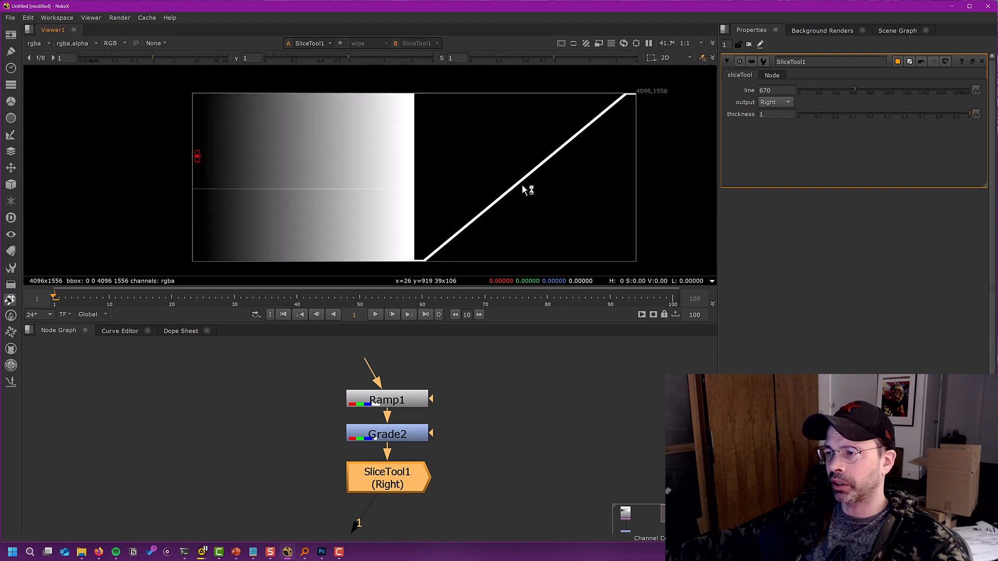
{"action": "left_click", "coordinate": [408, 165]}
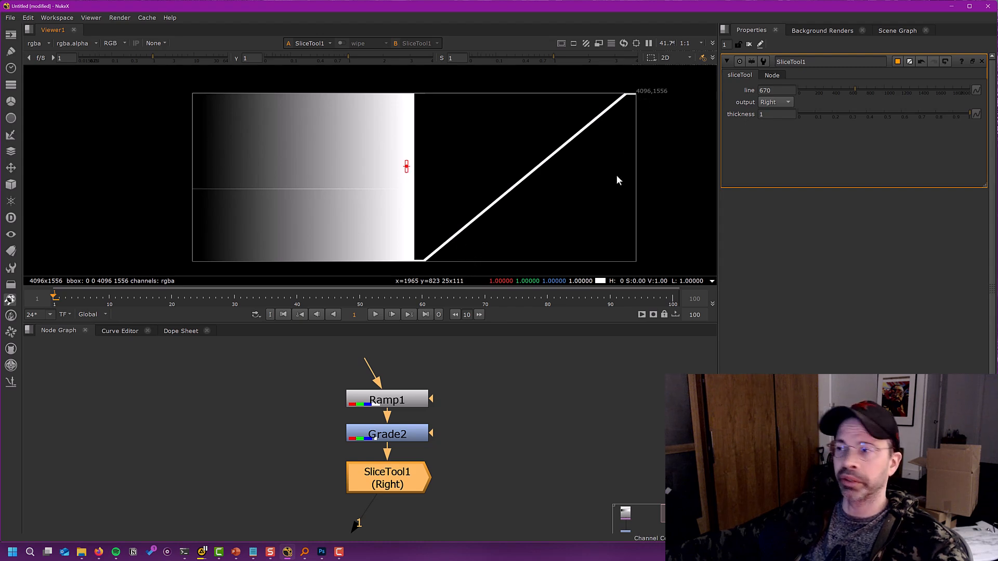
Open Grade2's properties and lower its gamma to 0.41 to bend the slice curve.
{"action": "double_click", "coordinate": [399, 435]}
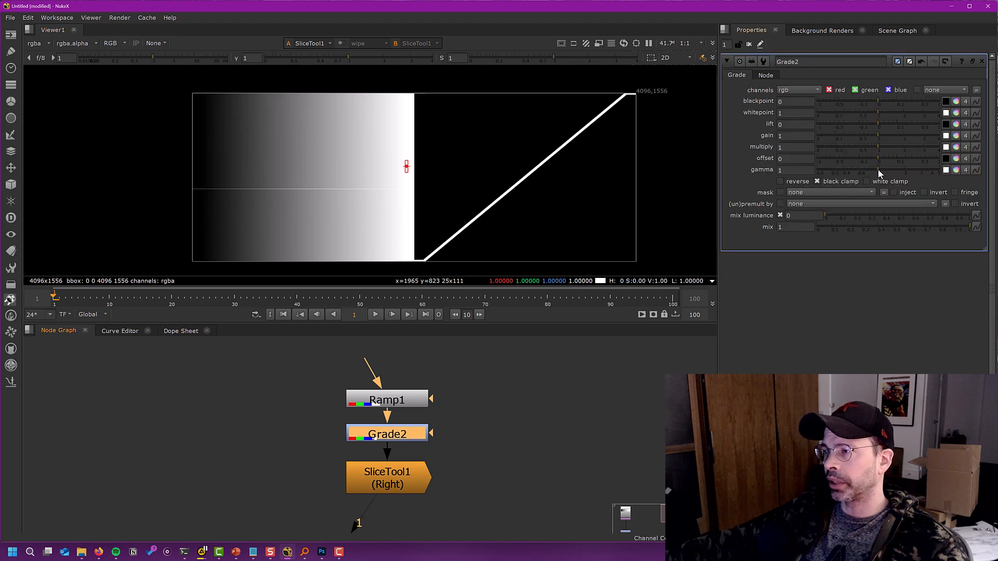
{"action": "left_click_drag", "start_coordinate": [878, 169], "coordinate": [843, 192]}
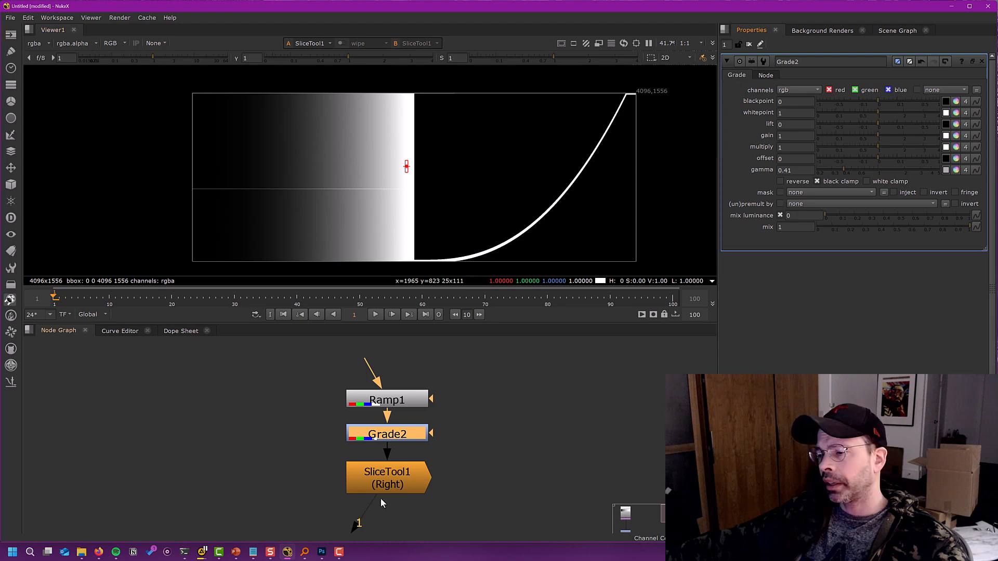
{"action": "left_click", "coordinate": [383, 477]}
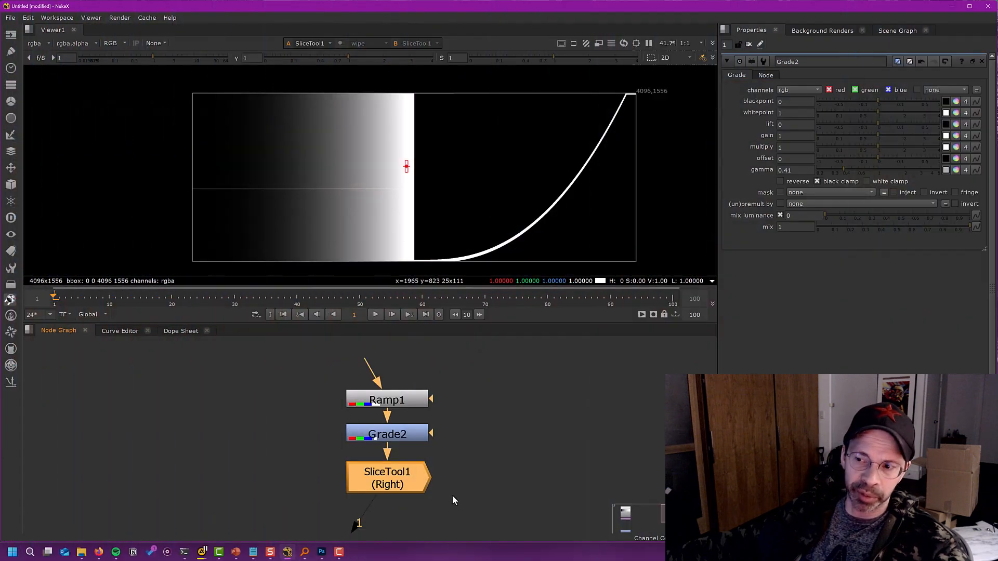
Reset Grade2's gamma to 1.
{"action": "double_click", "coordinate": [796, 170]}
{"action": "type", "text": "1"}
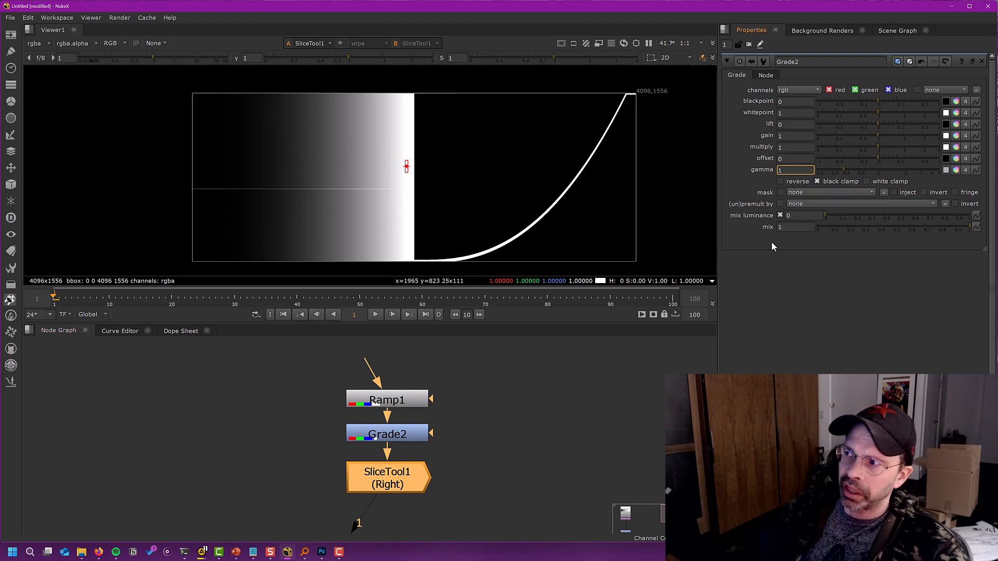
{"action": "key", "text": "Return"}
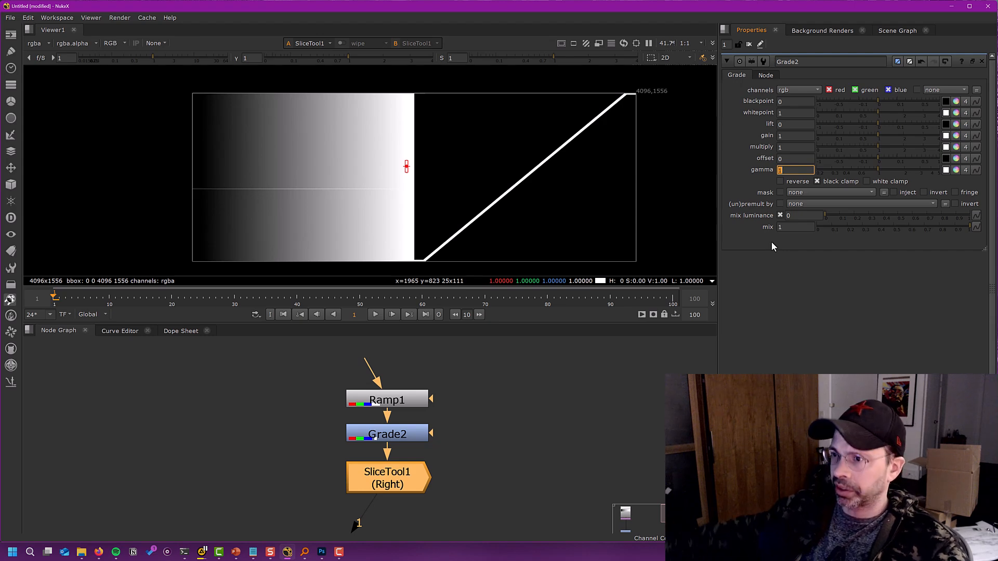
Select Grade2 and sample a single dark gray pixel in the ramp, examining its color values up close.
{"action": "left_click", "coordinate": [399, 439]}
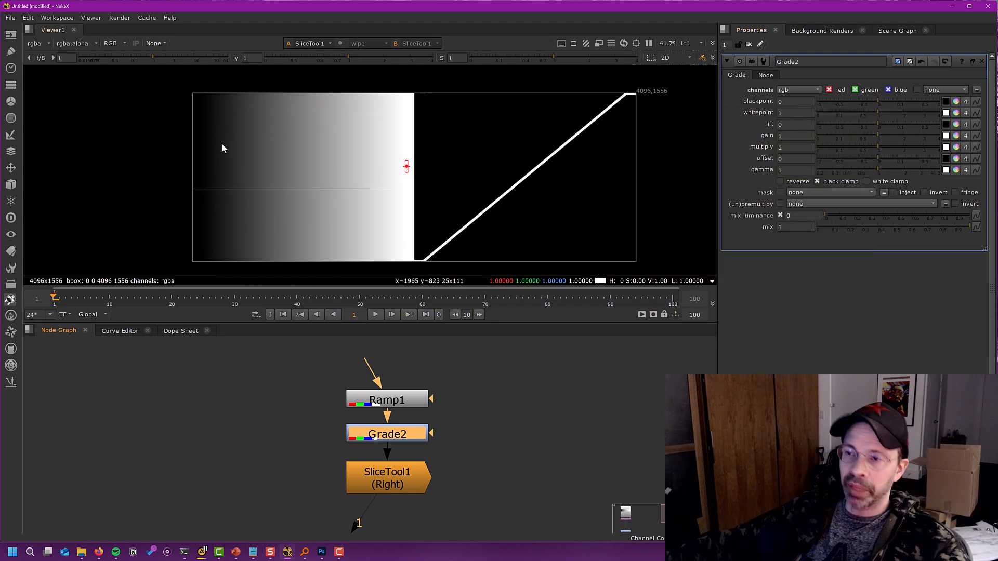
{"action": "right_click", "coordinate": [245, 163], "text": "ctrl"}
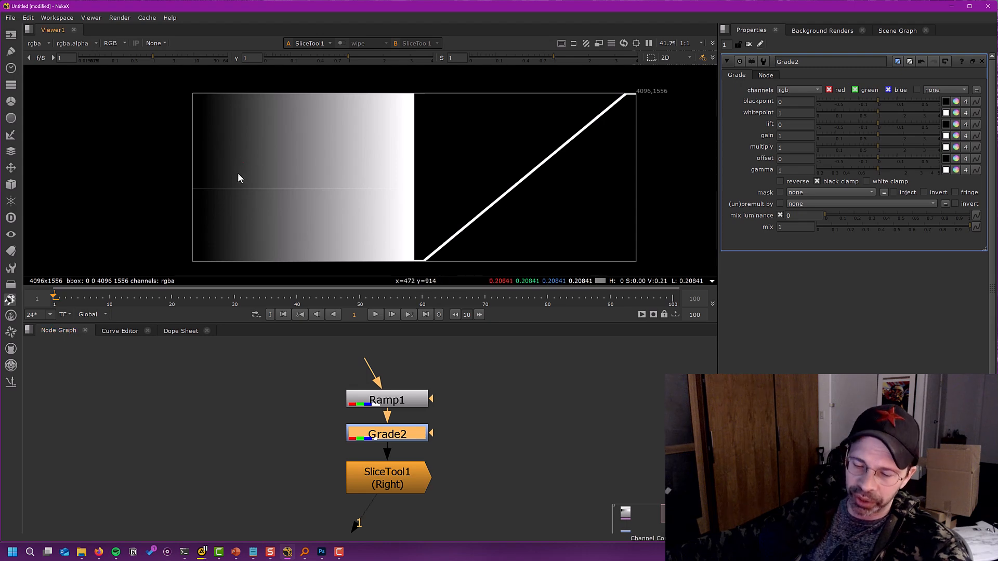
{"action": "scroll", "coordinate": [243, 163], "scroll_direction": "up", "scroll_amount": 15}
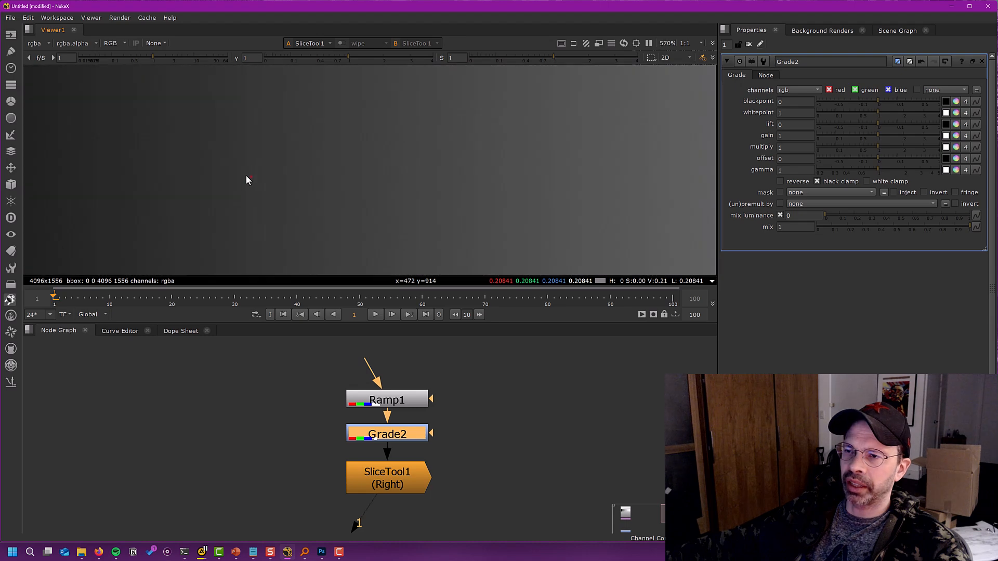
{"action": "scroll", "coordinate": [265, 172], "scroll_direction": "up", "scroll_amount": 2}
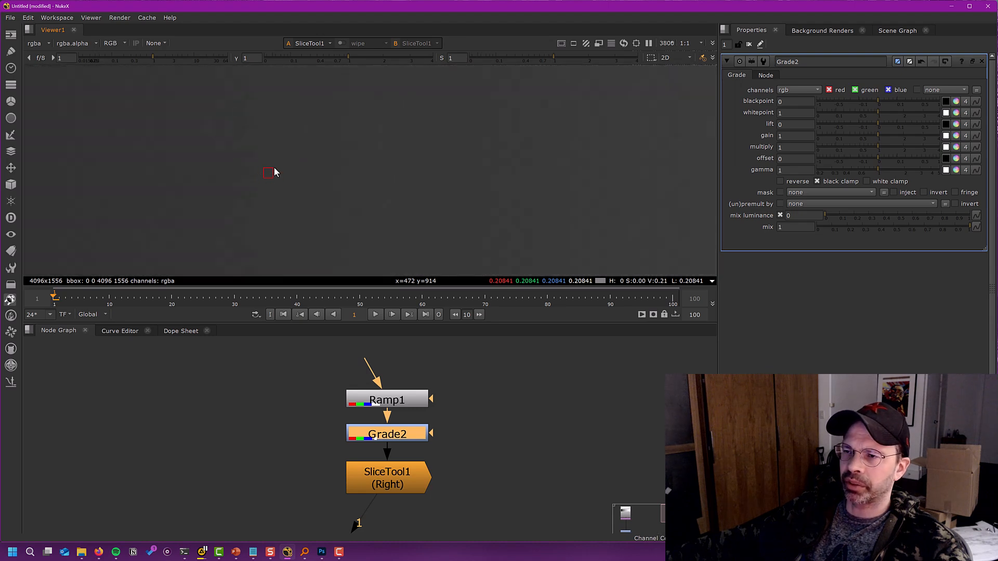
{"action": "mouse_move", "coordinate": [505, 283]}
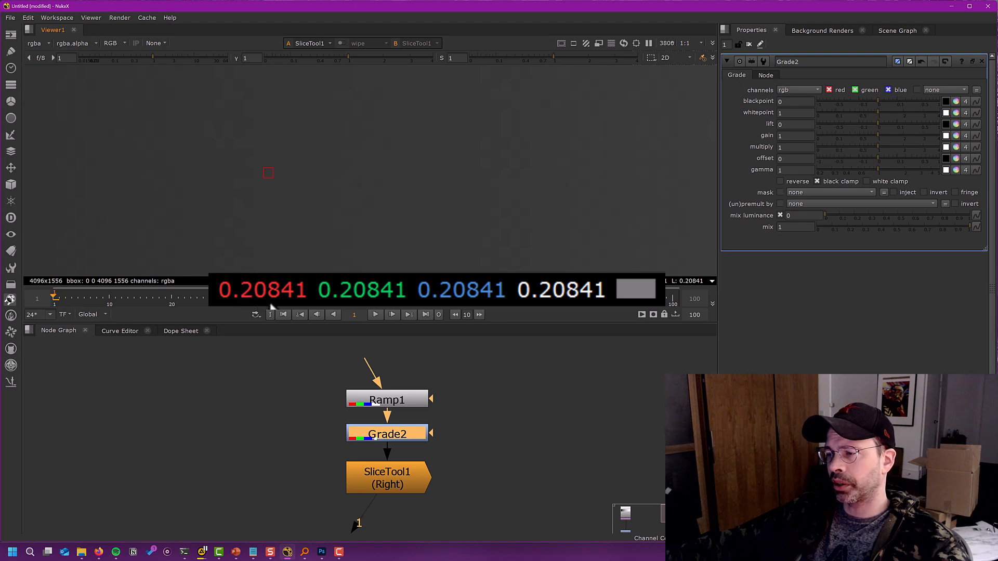
Set Grade2's blackpoint to the sampled value 0.20841.
{"action": "key", "text": "f"}
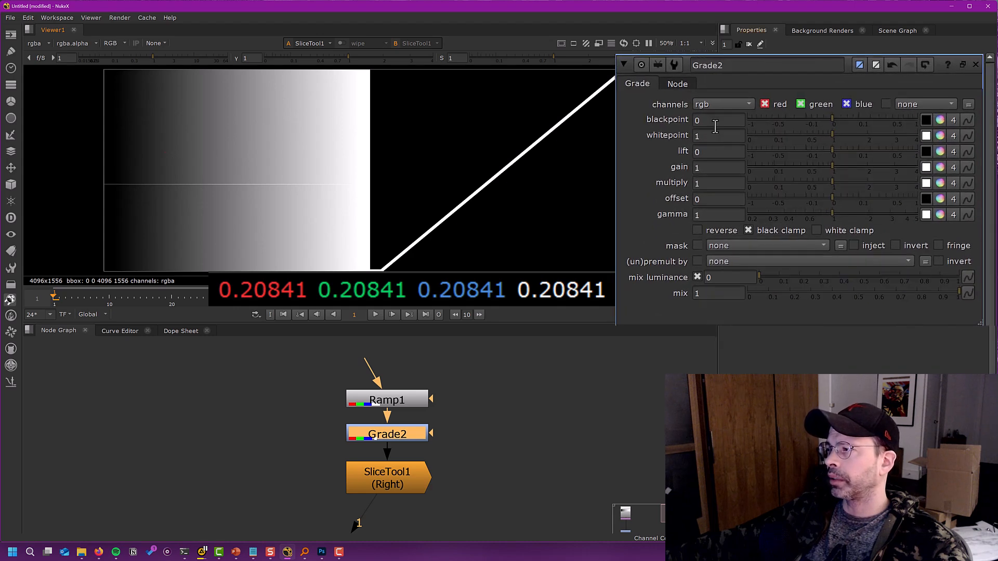
{"action": "double_click", "coordinate": [793, 103]}
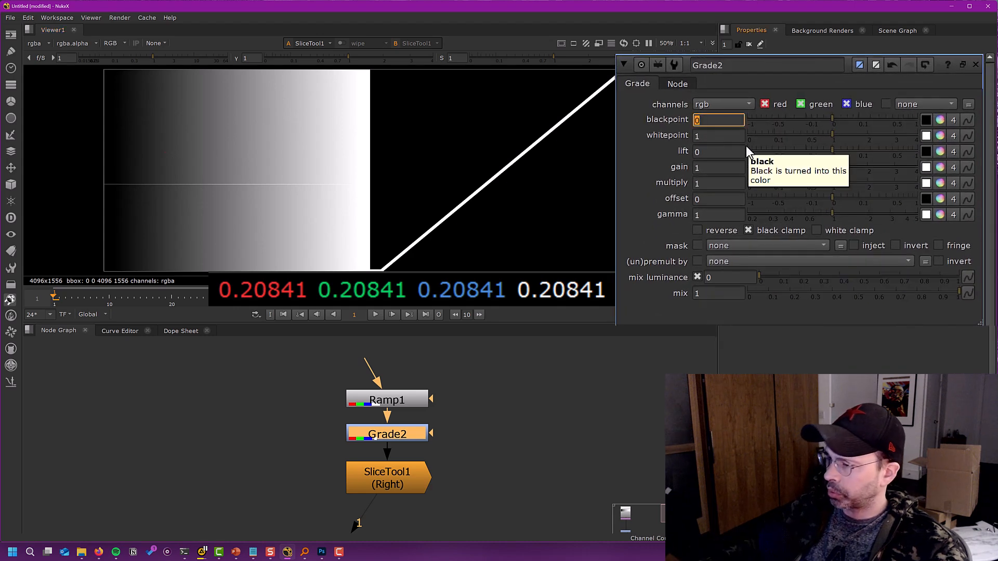
{"action": "type", "text": ".20841"}
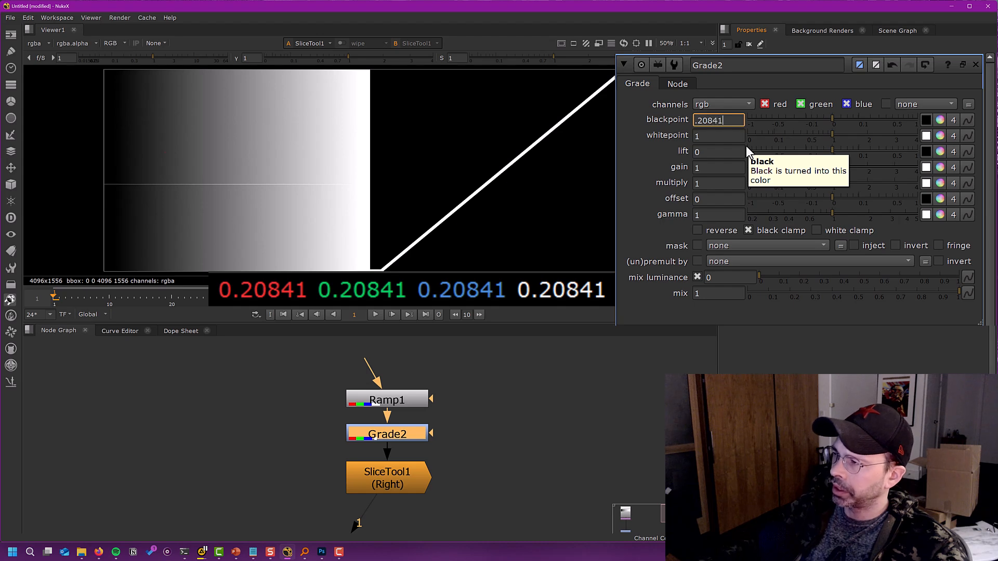
{"action": "key", "text": "Return"}
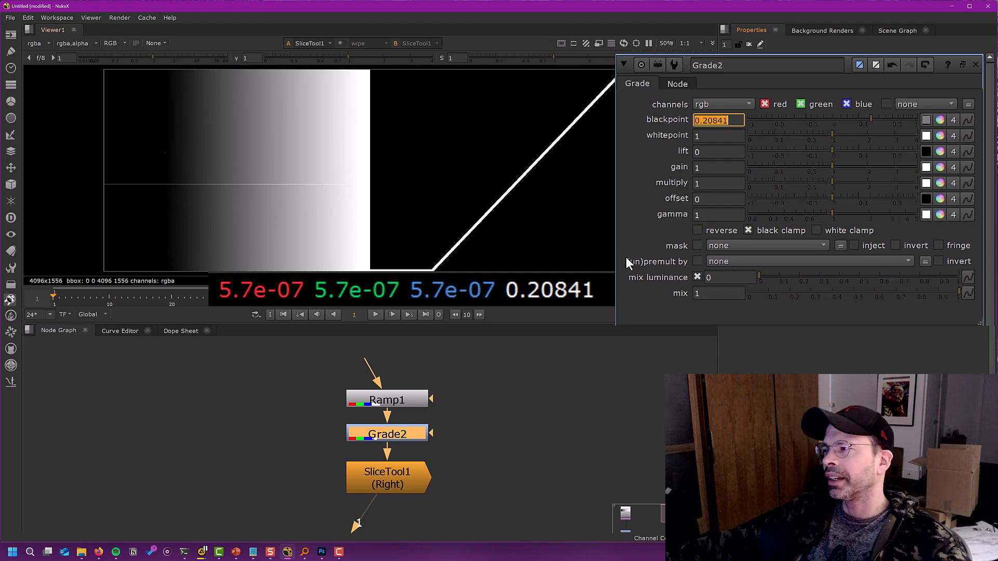
Examine the flat black section at the start of the slice graph against Grade2's blackpoint value.
{"action": "left_click", "coordinate": [733, 120]}
{"action": "double_click", "coordinate": [733, 120]}
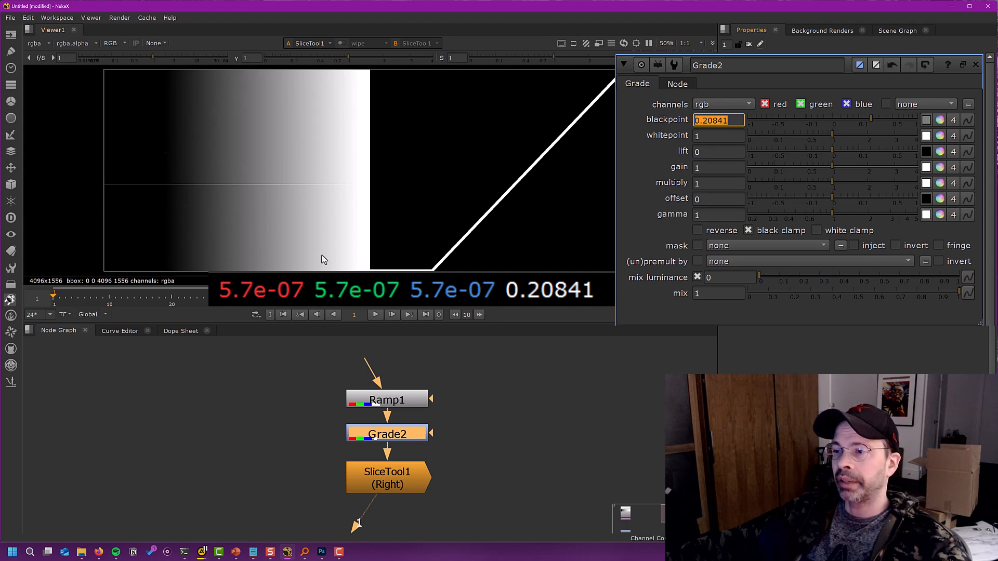
{"action": "middle_click_drag", "start_coordinate": [430, 239], "coordinate": [427, 219]}
{"action": "left_click_drag", "start_coordinate": [431, 228], "coordinate": [429, 234]}
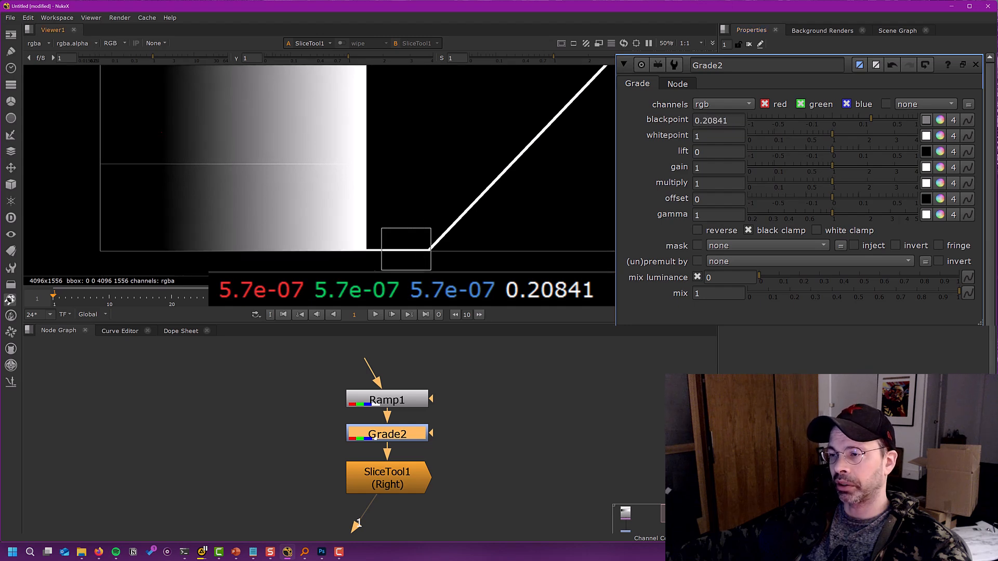
{"action": "left_click_drag", "start_coordinate": [381, 270], "coordinate": [367, 269]}
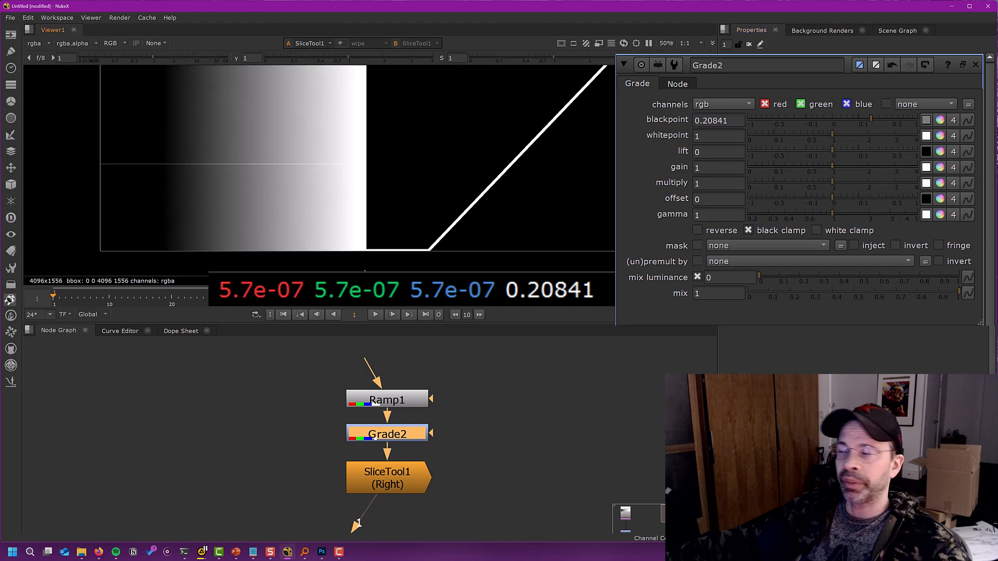
Turn off Grade2's black clamp and sample a pixel in the ramp's black area.
{"action": "left_click", "coordinate": [769, 233]}
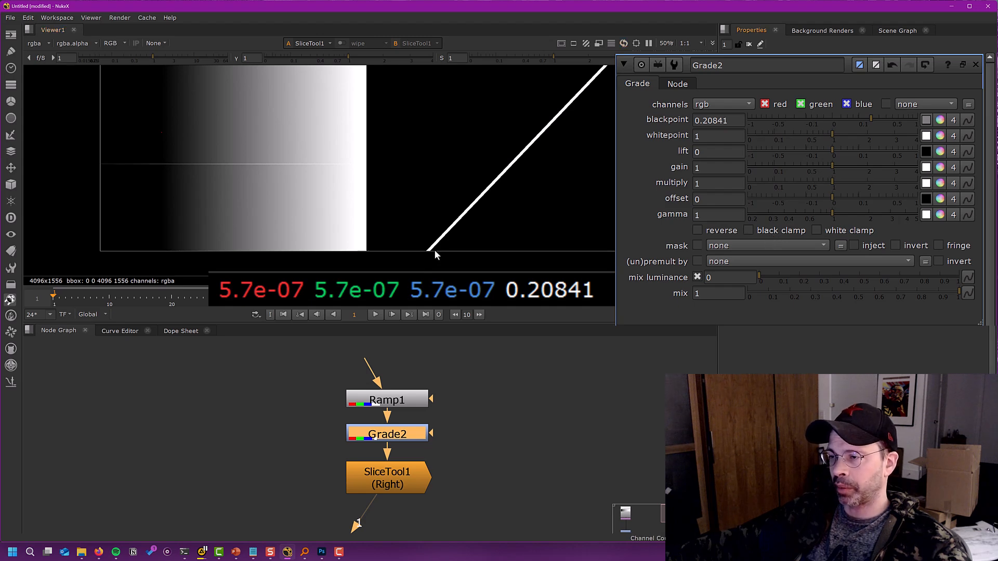
{"action": "left_click_drag", "start_coordinate": [410, 243], "coordinate": [382, 261], "text": "ctrl+shift"}
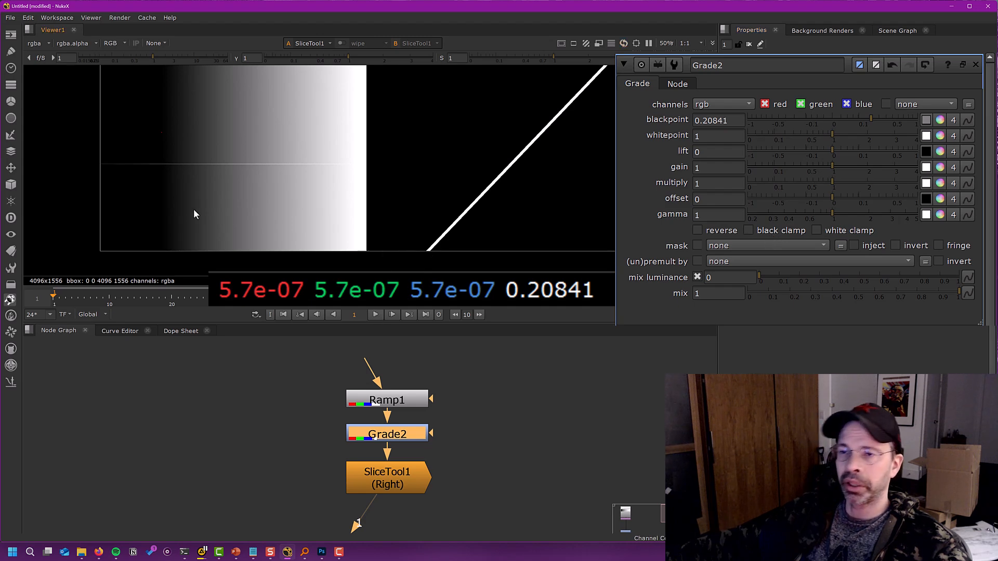
{"action": "left_click", "coordinate": [117, 139], "text": "ctrl"}
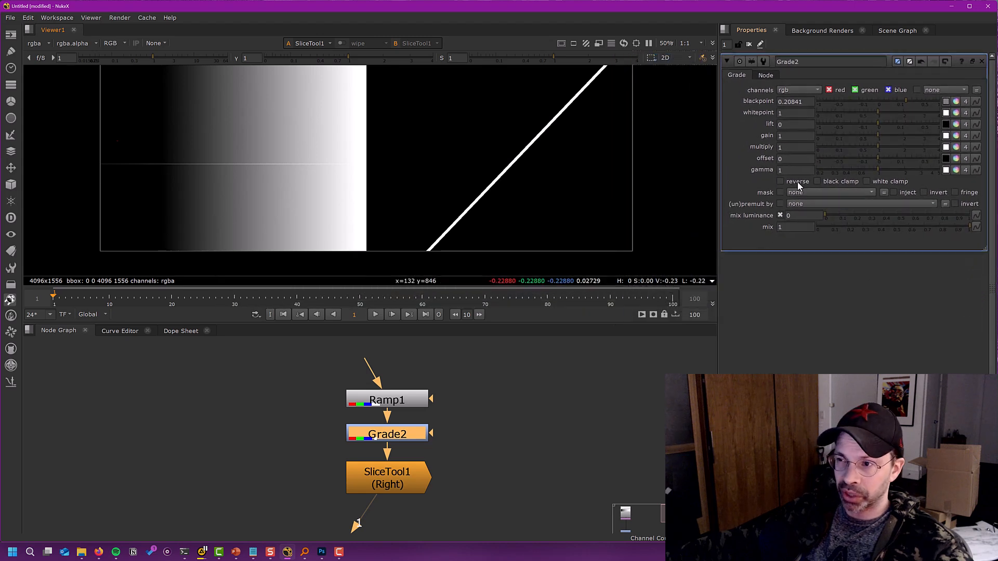
Re-enable Grade2's black clamp and reset its blackpoint to 0.
{"action": "left_click", "coordinate": [818, 182]}
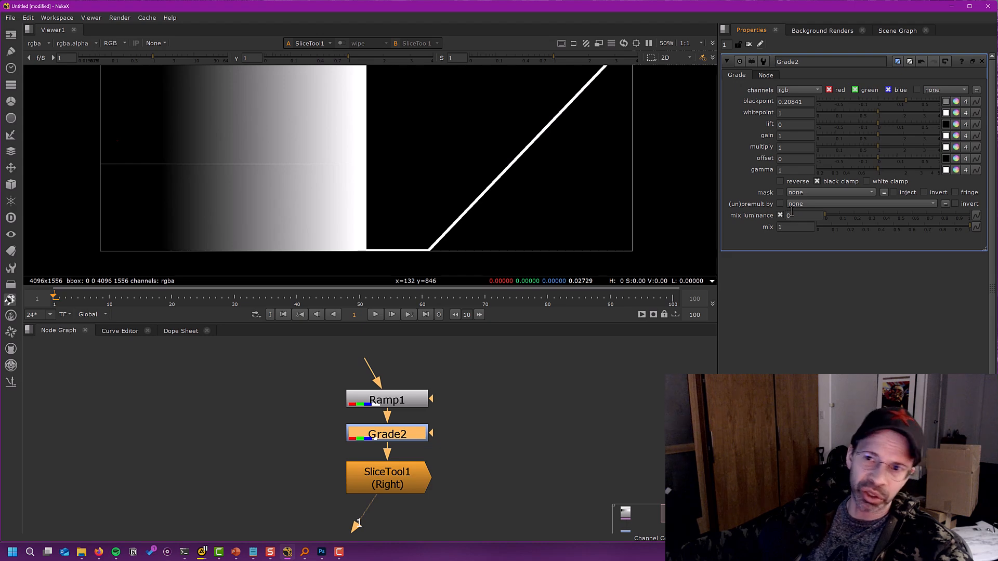
{"action": "middle_click_drag", "start_coordinate": [383, 130], "coordinate": [406, 149]}
{"action": "left_click", "coordinate": [804, 104]}
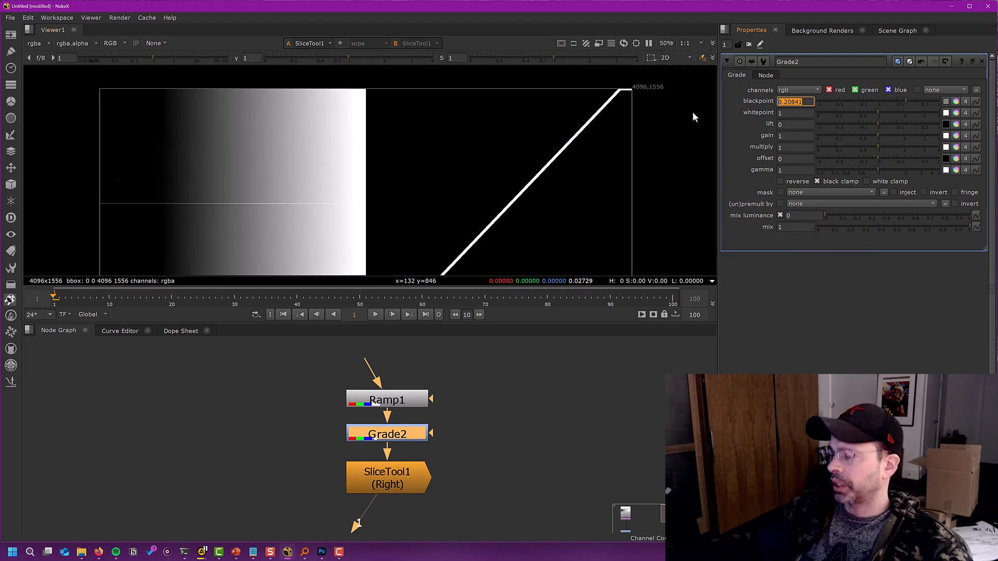
{"action": "type", "text": "0"}
{"action": "key", "text": "Return"}
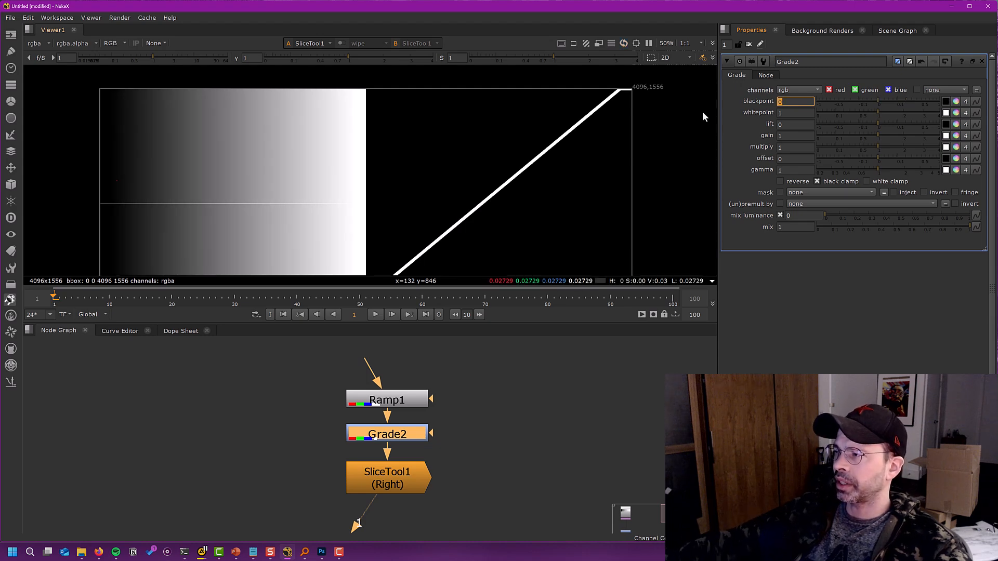
{"action": "mouse_move", "coordinate": [794, 117]}
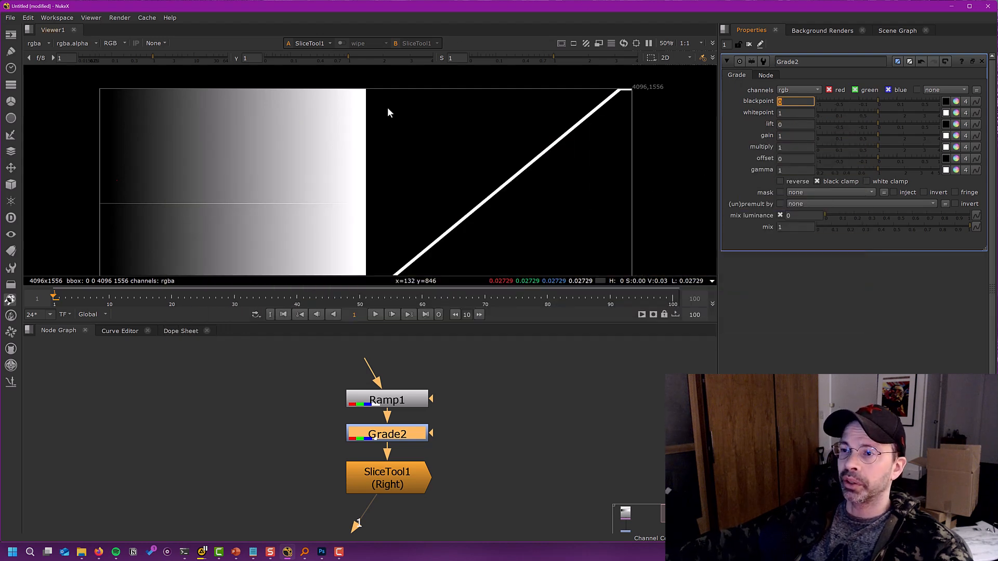
Sample a bright pixel in the ramp and set Grade2's whitepoint to 0.728132.
{"action": "left_click", "coordinate": [288, 171], "text": "ctrl"}
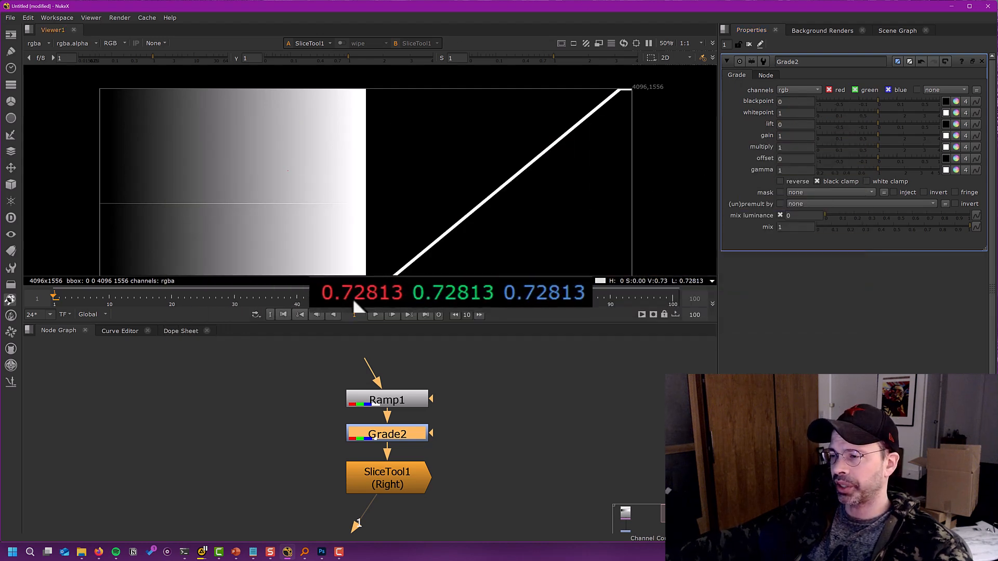
{"action": "left_click", "coordinate": [790, 115]}
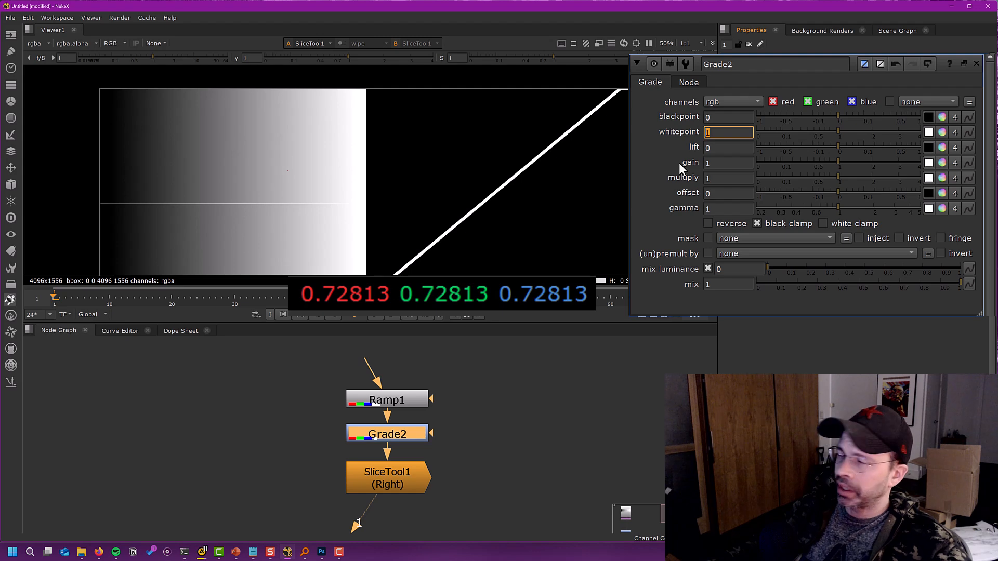
{"action": "type", "text": ".72"}
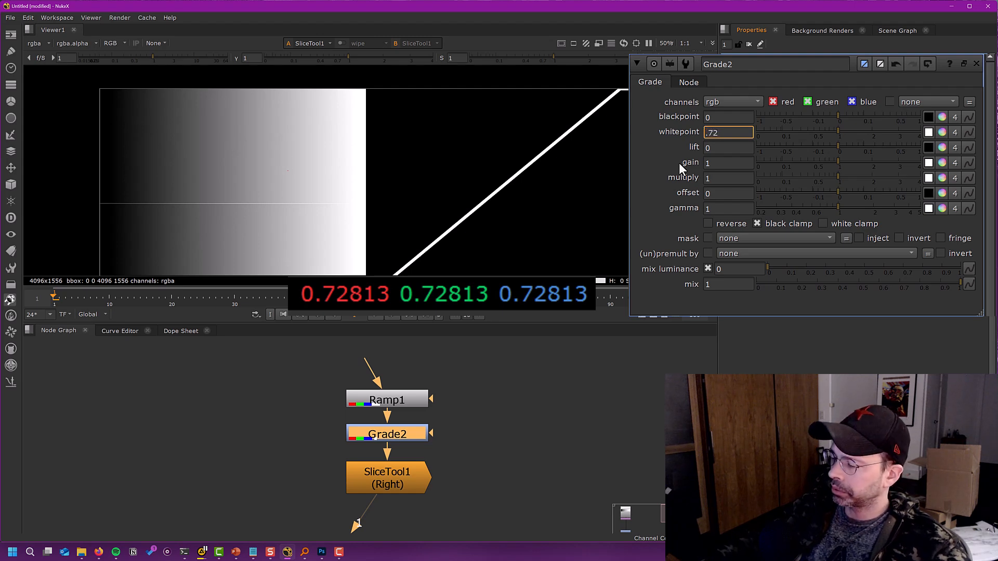
{"action": "type", "text": "8132"}
{"action": "key", "text": "Return"}
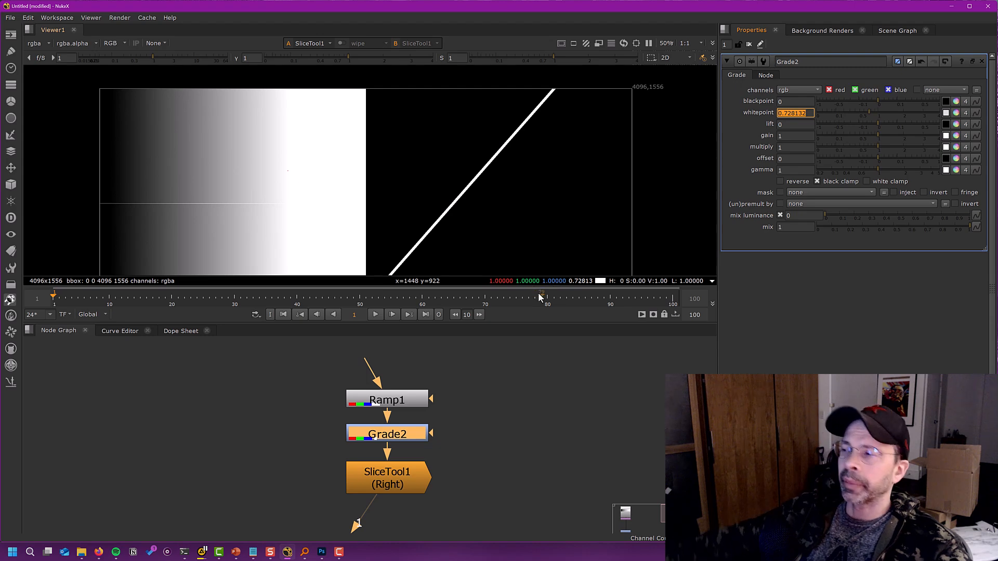
Try a whitepoint of 0 on Grade2 and reset the whitepoint to 1.
{"action": "left_click", "coordinate": [809, 116]}
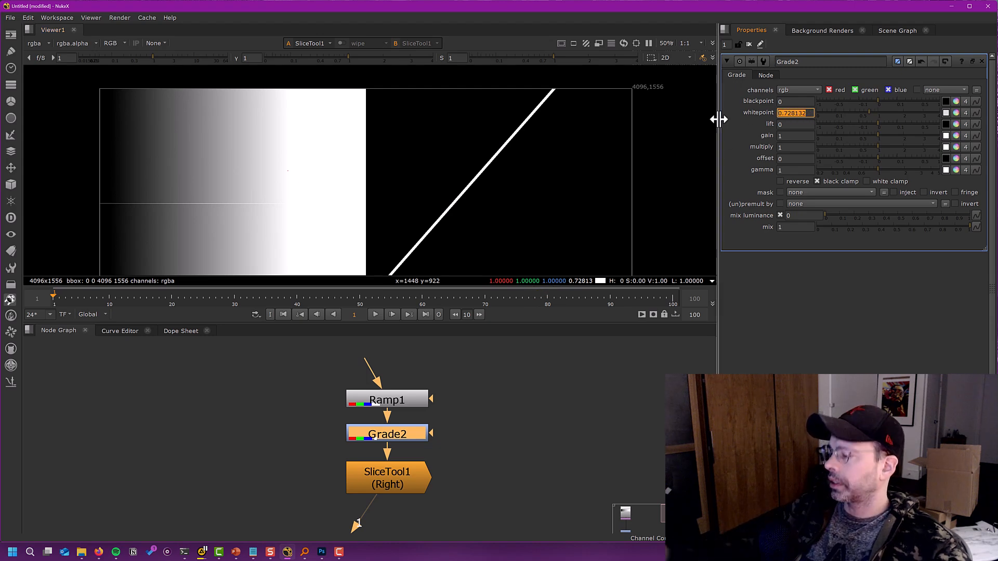
{"action": "key", "text": "BackSpace"}
{"action": "key", "text": "BackSpace"}
{"action": "key", "text": "BackSpace"}
{"action": "key", "text": "BackSpace"}
{"action": "key", "text": "BackSpace"}
{"action": "key", "text": "BackSpace"}
{"action": "key", "text": "BackSpace"}
{"action": "key", "text": "BackSpace"}
{"action": "type", "text": "0"}
{"action": "key", "text": "Return"}
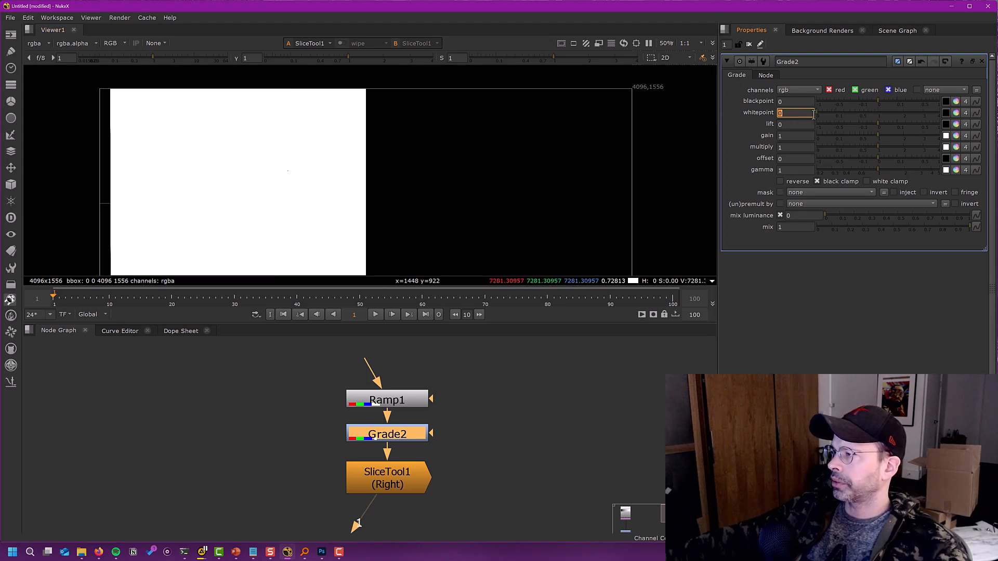
{"action": "type", "text": "1"}
{"action": "key", "text": "Return"}
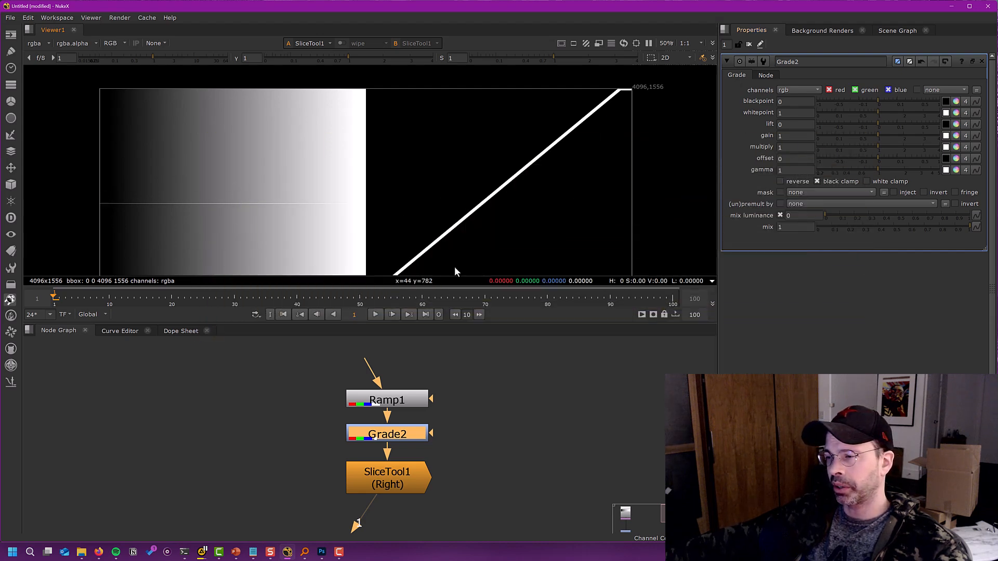
Set Grade2's lift to 0.1 and bring the whole ramp and slice graph into view.
{"action": "left_click", "coordinate": [791, 125]}
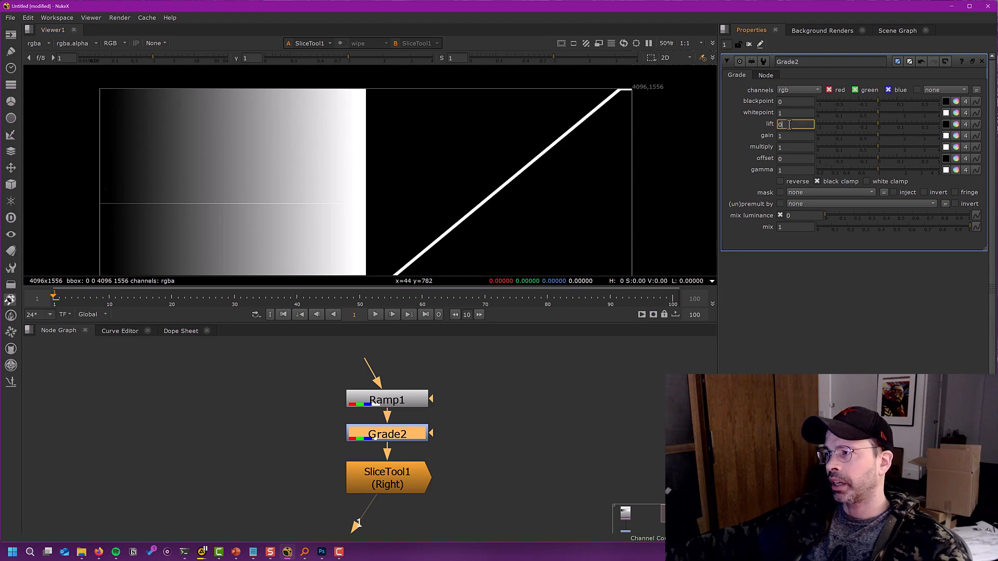
{"action": "type", "text": ".1"}
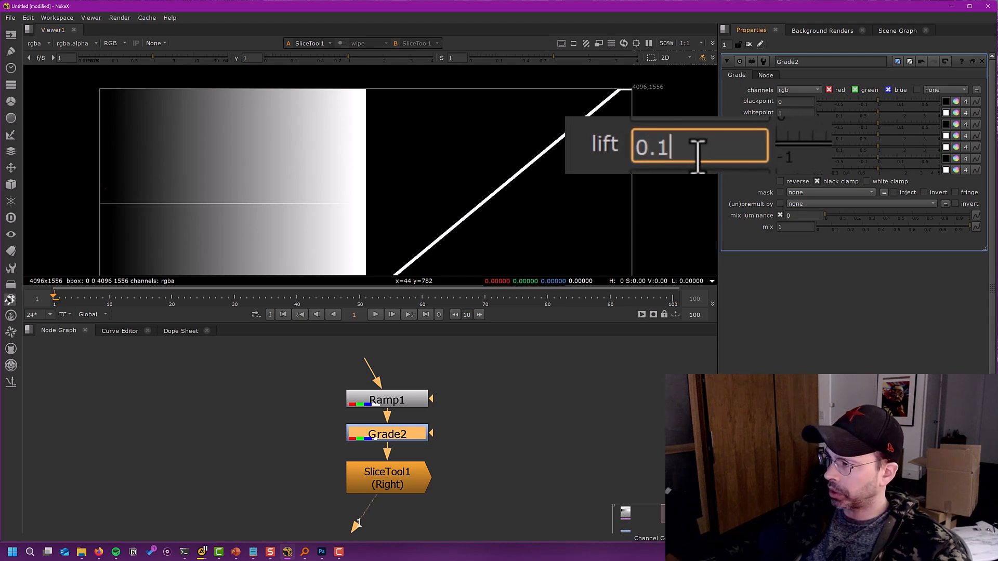
{"action": "key", "text": "Return"}
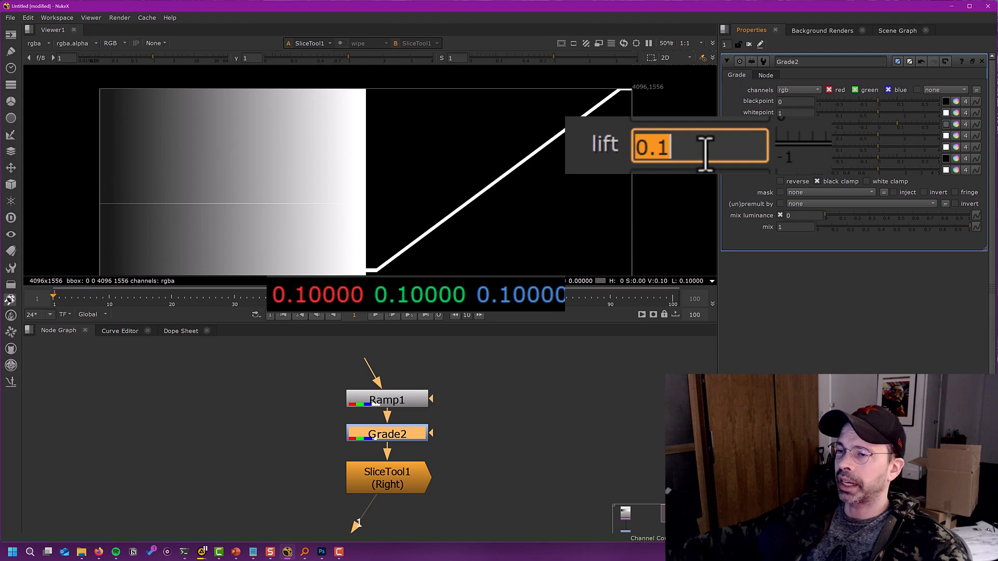
{"action": "scroll", "coordinate": [466, 160], "scroll_direction": "down", "scroll_amount": 1}
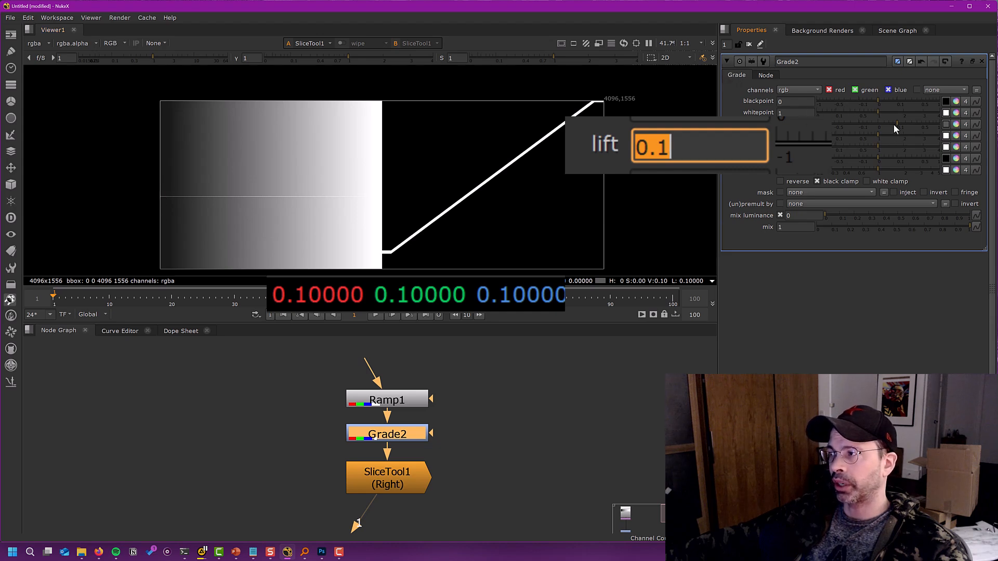
Raise Grade2's lift to 0.44 and reset it to 0.
{"action": "left_click_drag", "start_coordinate": [895, 124], "coordinate": [920, 137]}
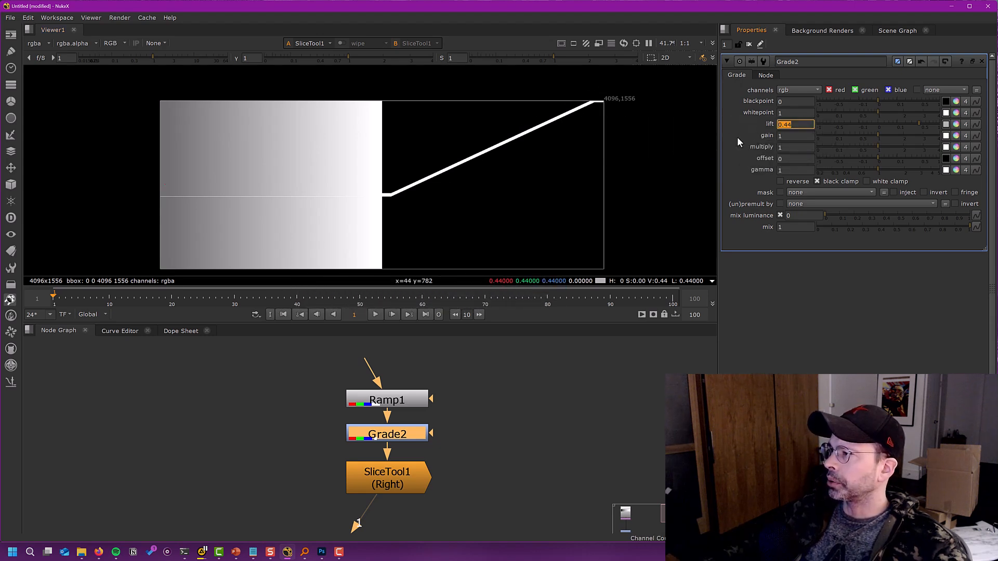
{"action": "type", "text": "0"}
{"action": "key", "text": "Return"}
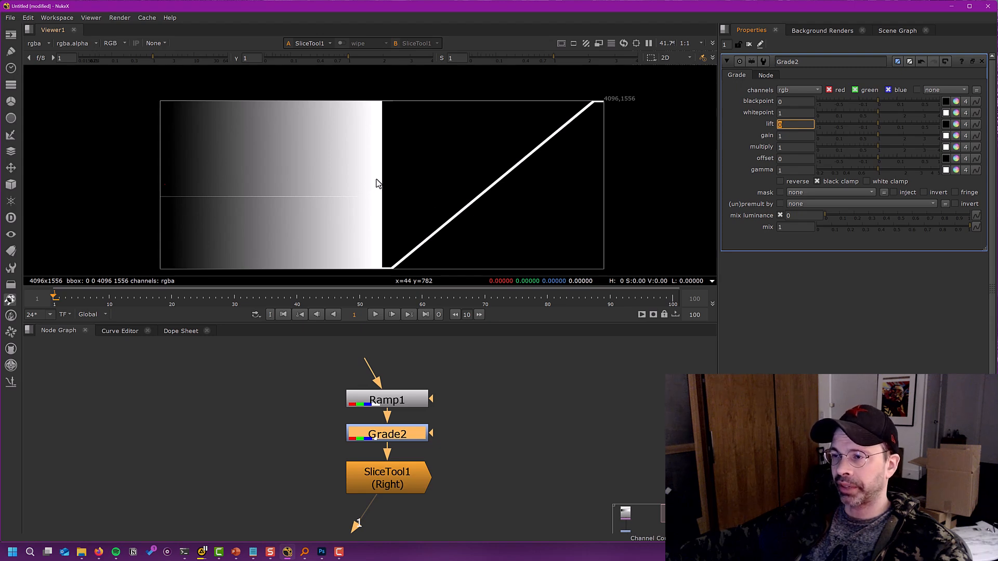
Sample a small area at the ramp's white end and try Grade2's gain at 0.52 and 1.8.
{"action": "left_click_drag", "start_coordinate": [377, 185], "coordinate": [378, 191], "text": "ctrl+shift"}
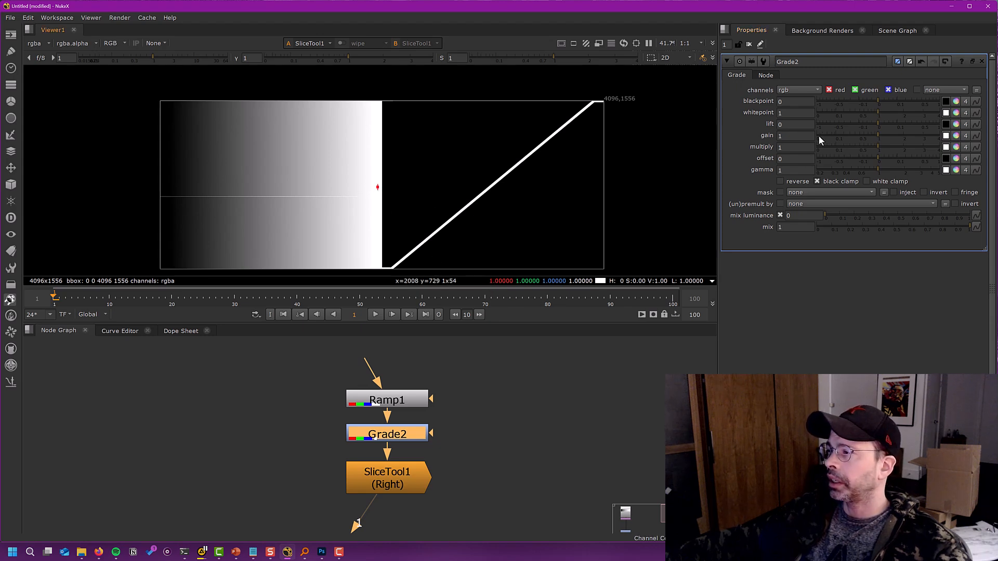
{"action": "left_click_drag", "start_coordinate": [878, 137], "coordinate": [861, 137]}
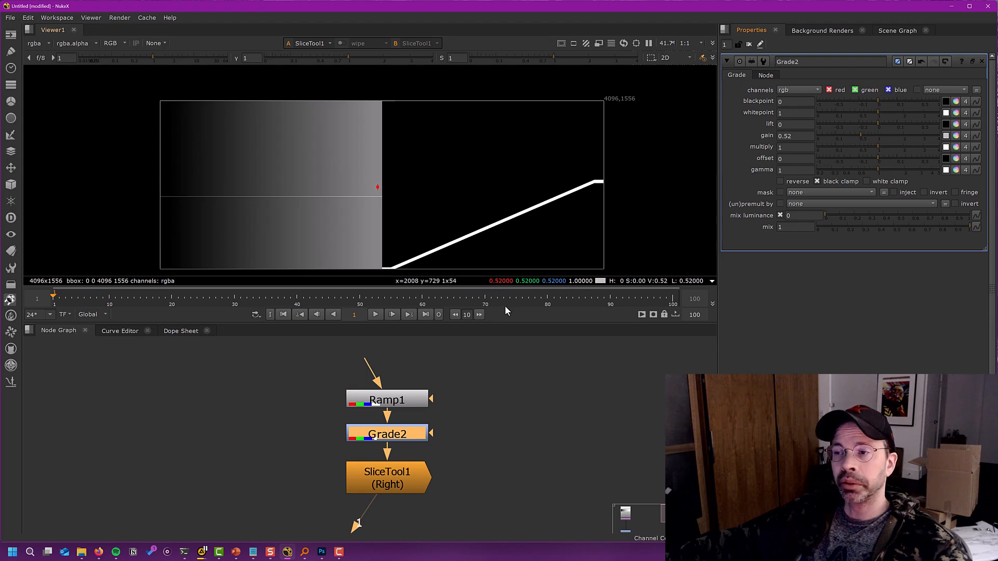
{"action": "left_click_drag", "start_coordinate": [863, 136], "coordinate": [900, 139]}
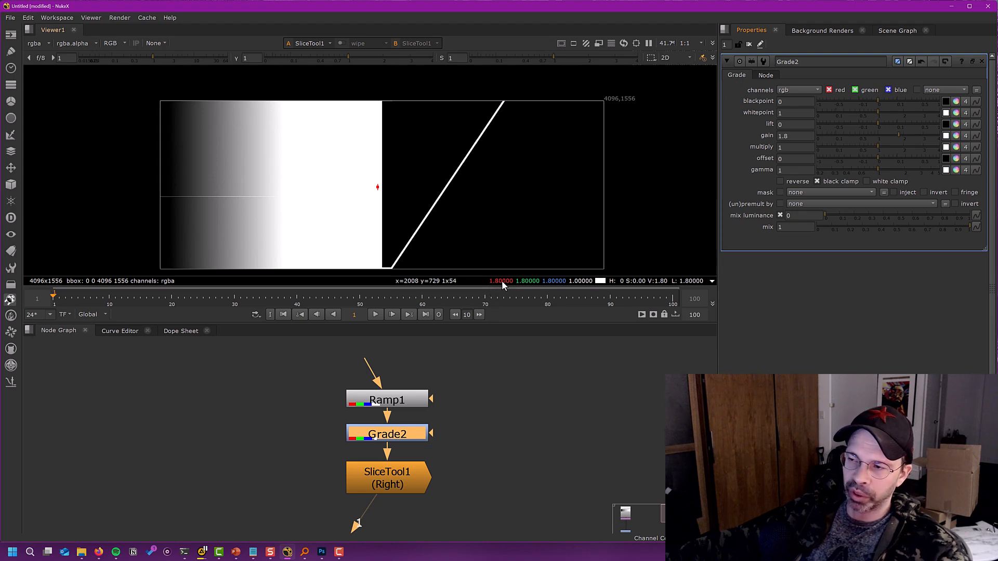
Reset Grade2's gain to 1.
{"action": "double_click", "coordinate": [796, 137]}
{"action": "type", "text": "1"}
{"action": "key", "text": "Return"}
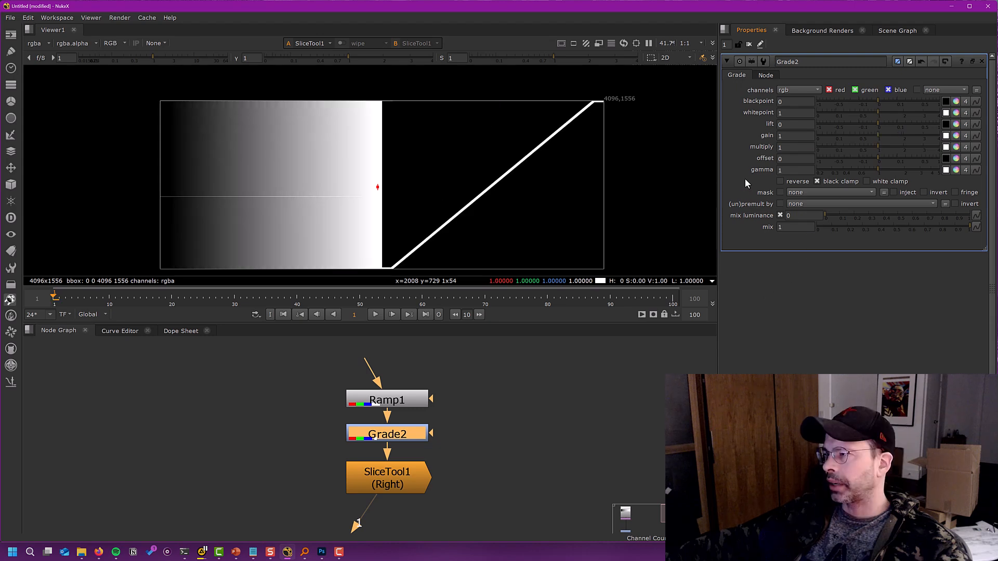
{"action": "double_click", "coordinate": [790, 102]}
{"action": "double_click", "coordinate": [790, 125]}
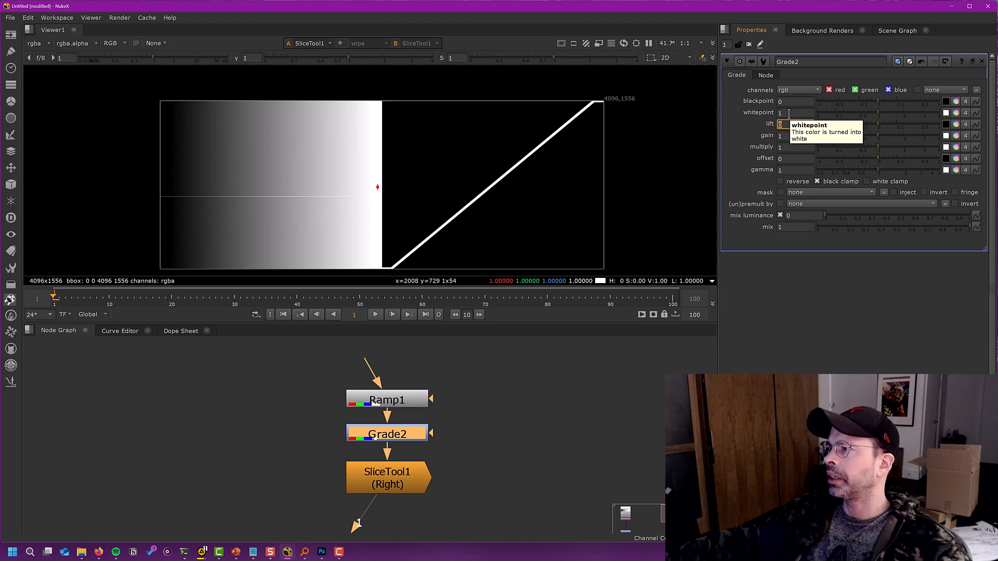
{"action": "double_click", "coordinate": [790, 136]}
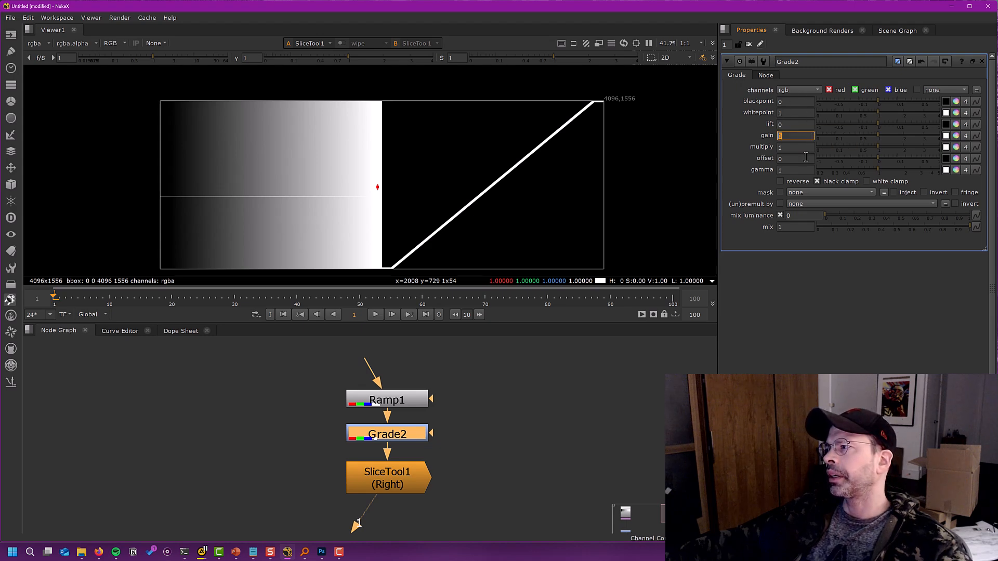
{"action": "key", "text": "Tab"}
{"action": "key", "text": "Tab"}
{"action": "key", "text": "Tab"}
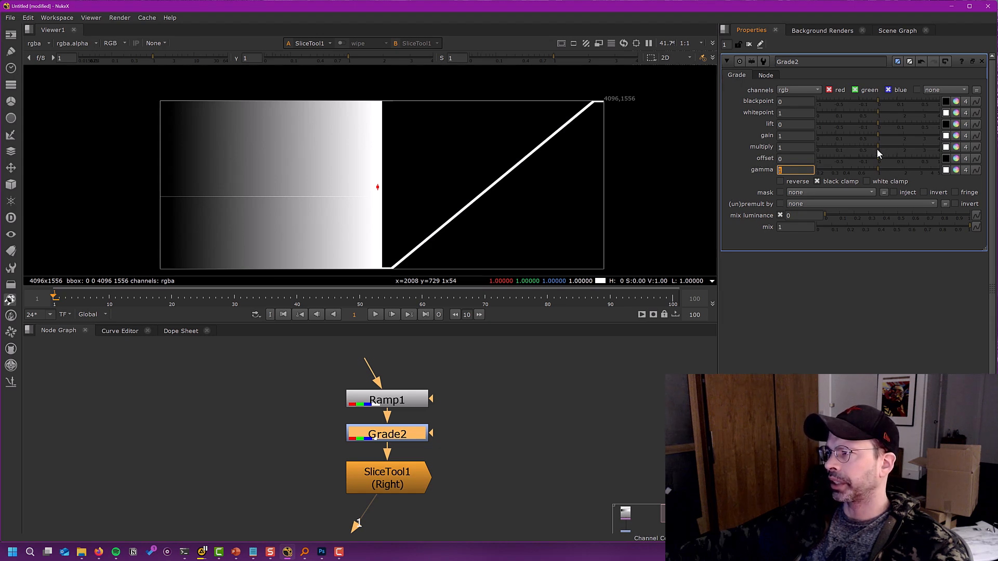
Lower Grade2's multiply to 0.84 and reset it to its default of 1.
{"action": "mouse_move", "coordinate": [879, 149]}
{"action": "left_mouse_down"}
{"action": "mouse_move", "coordinate": [888, 147]}
{"action": "mouse_move", "coordinate": [873, 147]}
{"action": "left_mouse_up"}
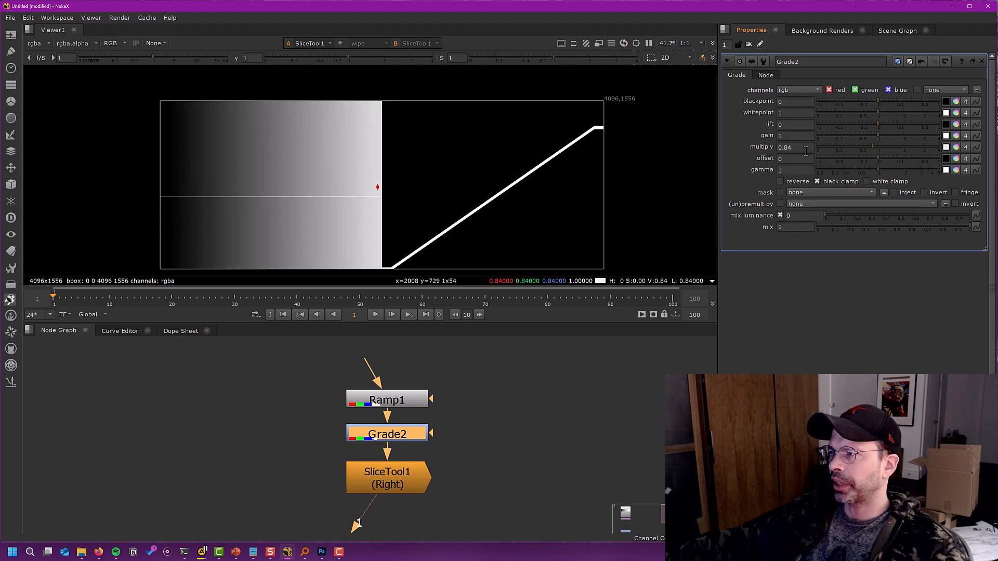
{"action": "left_click", "coordinate": [780, 136]}
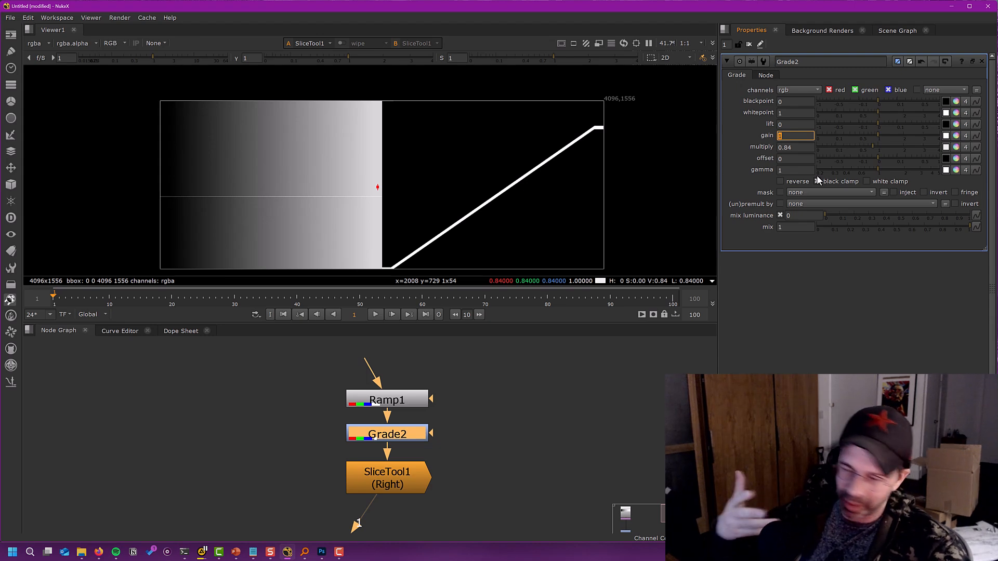
{"action": "left_click", "coordinate": [759, 150], "text": "ctrl"}
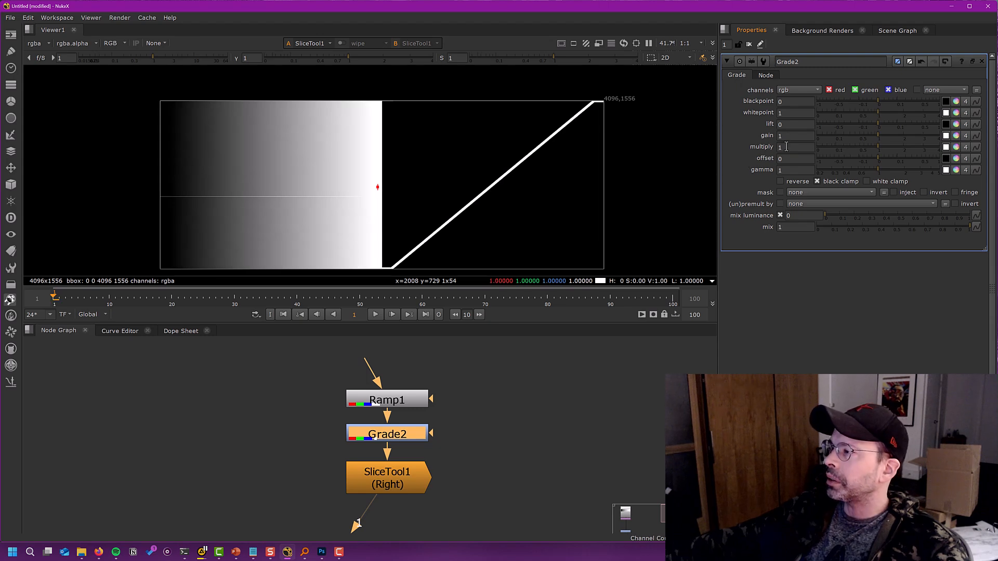
{"action": "left_click_drag", "start_coordinate": [787, 137], "coordinate": [763, 157]}
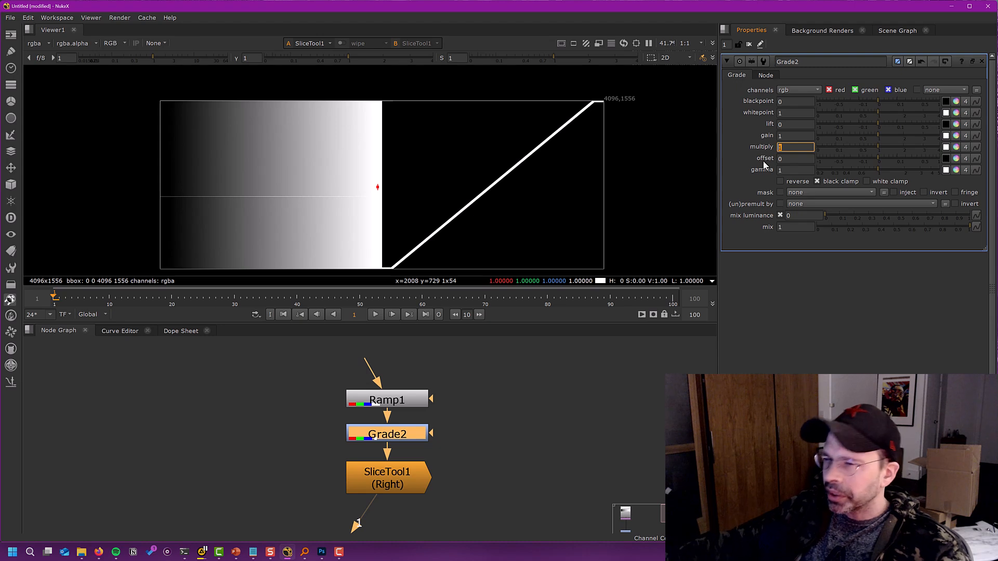
Sample a small area in the ramp's mid-gray region and set Grade2's multiply to 2.
{"action": "left_click_drag", "start_coordinate": [269, 176], "coordinate": [275, 182], "text": "ctrl+shift"}
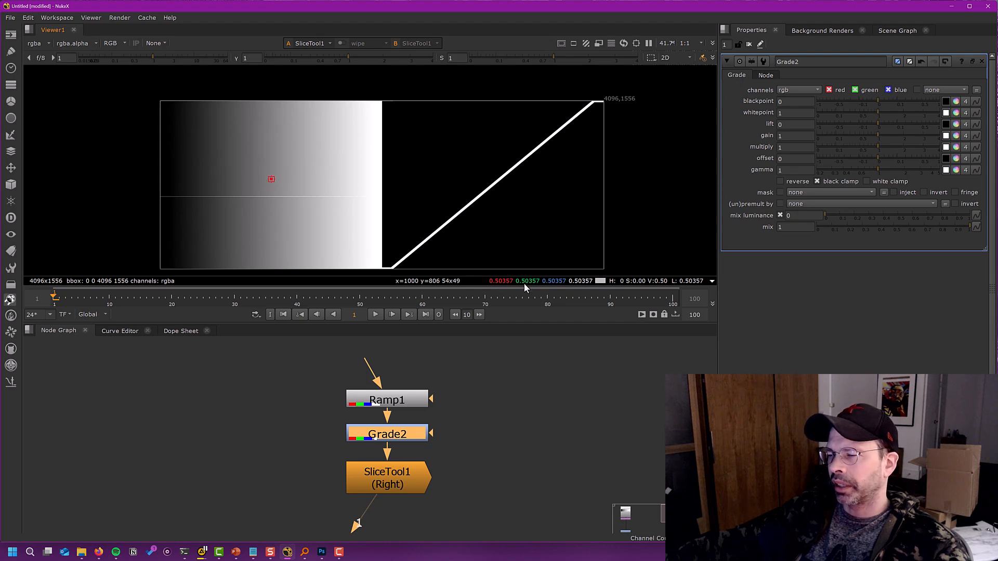
{"action": "mouse_move", "coordinate": [552, 288]}
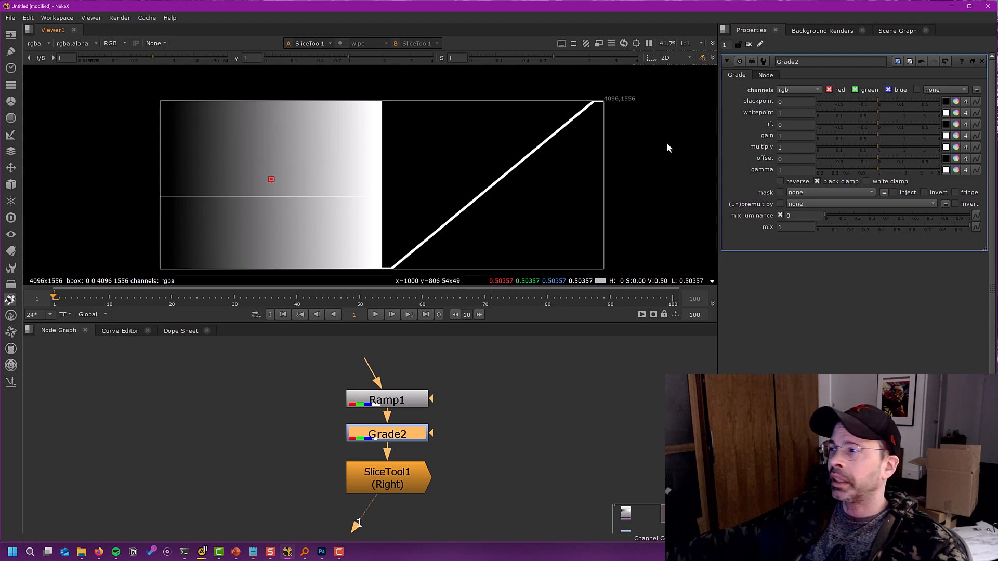
{"action": "left_click", "coordinate": [786, 147]}
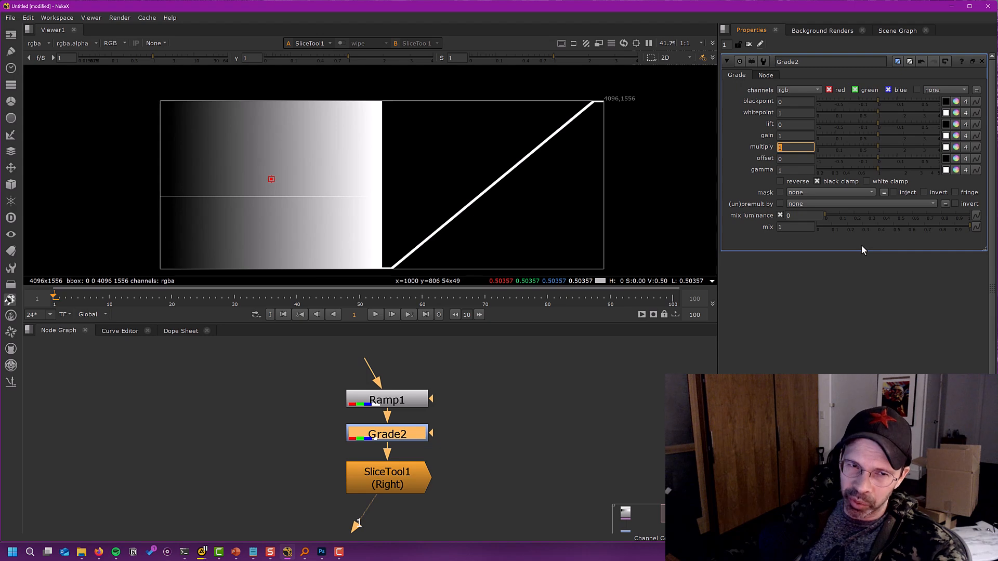
{"action": "type", "text": "2"}
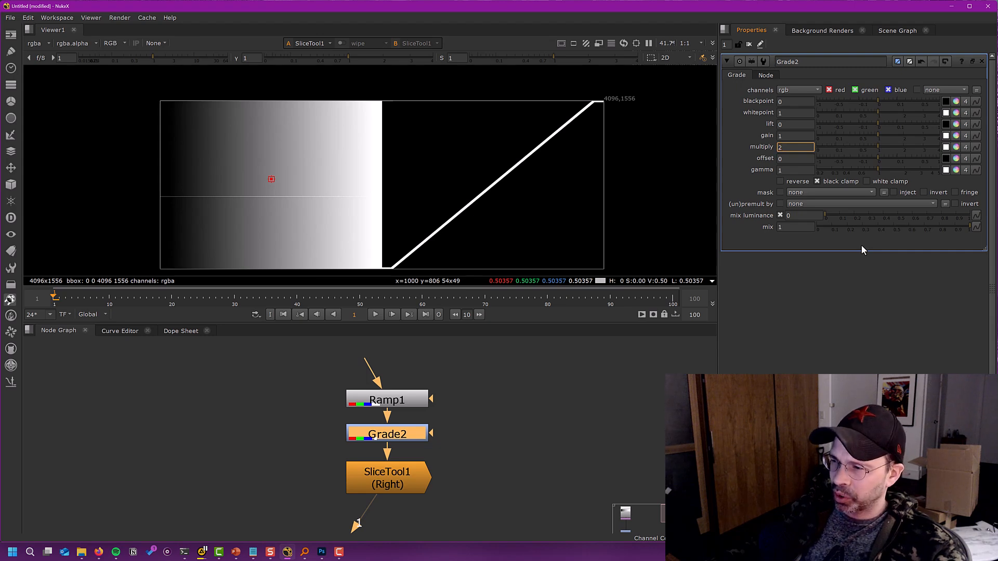
{"action": "key", "text": "Return"}
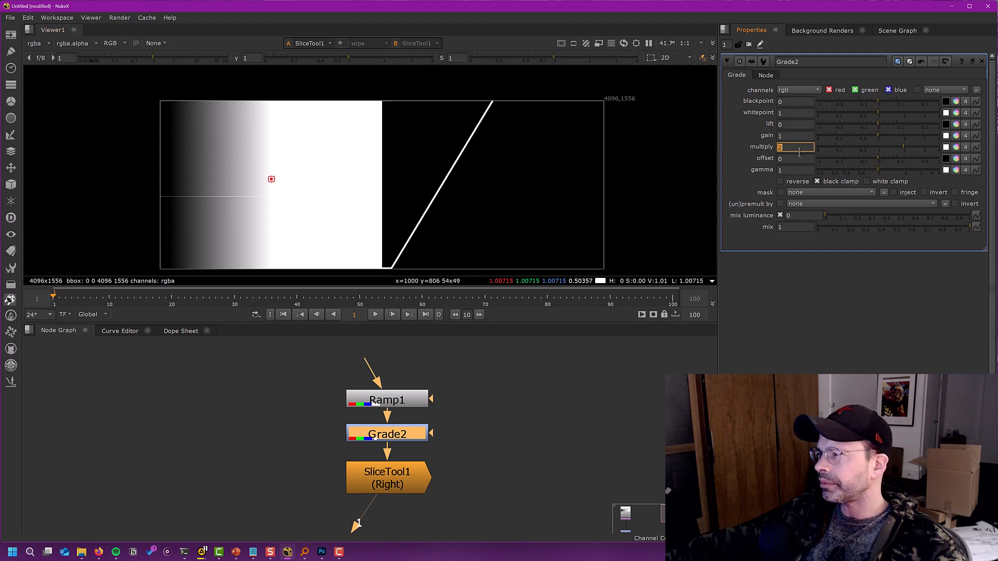
Reset Grade2's multiply to 1, try it at 0.5, and return it to 1.
{"action": "type", "text": "1"}
{"action": "key", "text": "Return"}
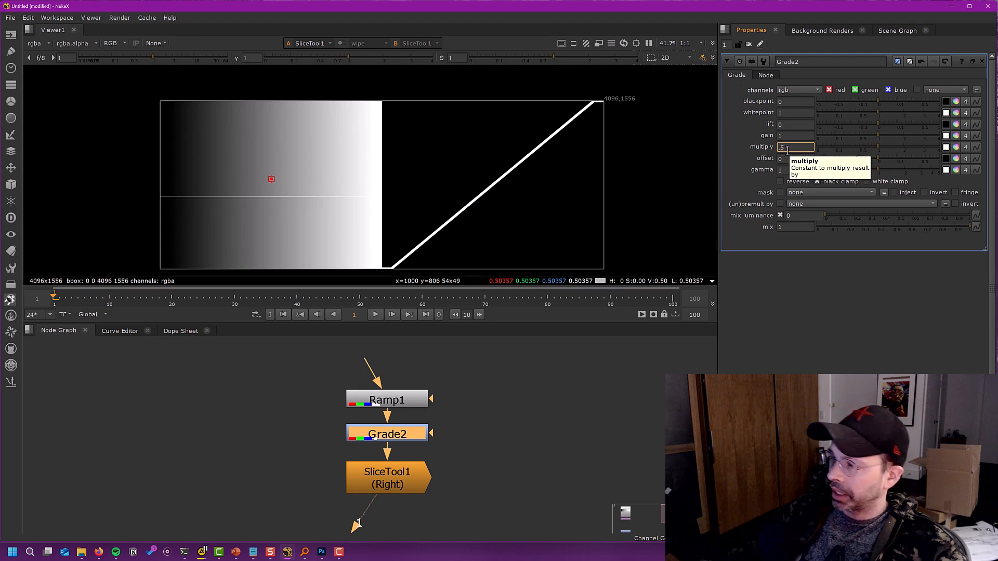
{"action": "key", "text": "Return"}
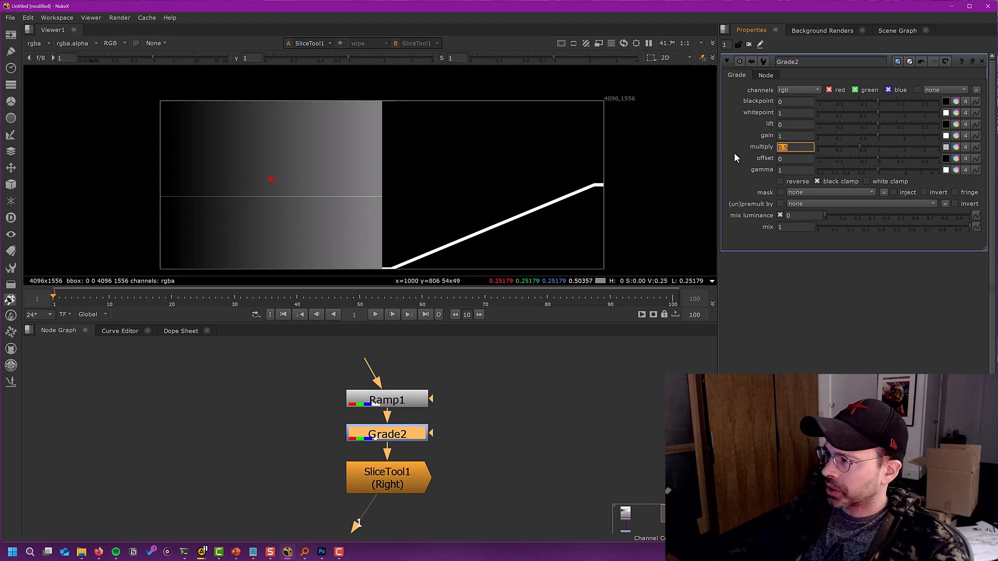
{"action": "type", "text": "1"}
{"action": "key", "text": "Return"}
Try Grade2's gain at 0.25 and set it to 0.5.
{"action": "double_click", "coordinate": [794, 137]}
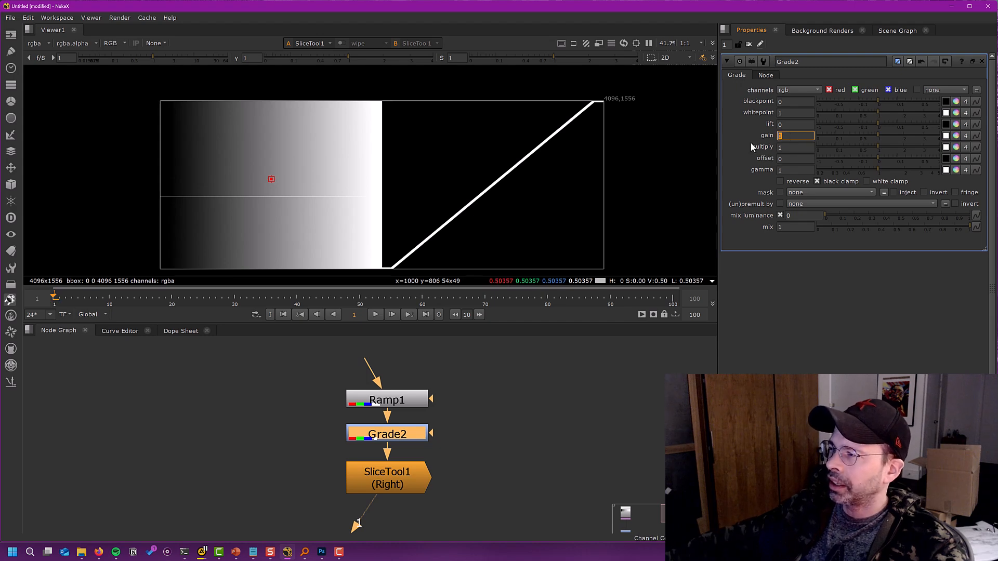
{"action": "type", "text": ".25"}
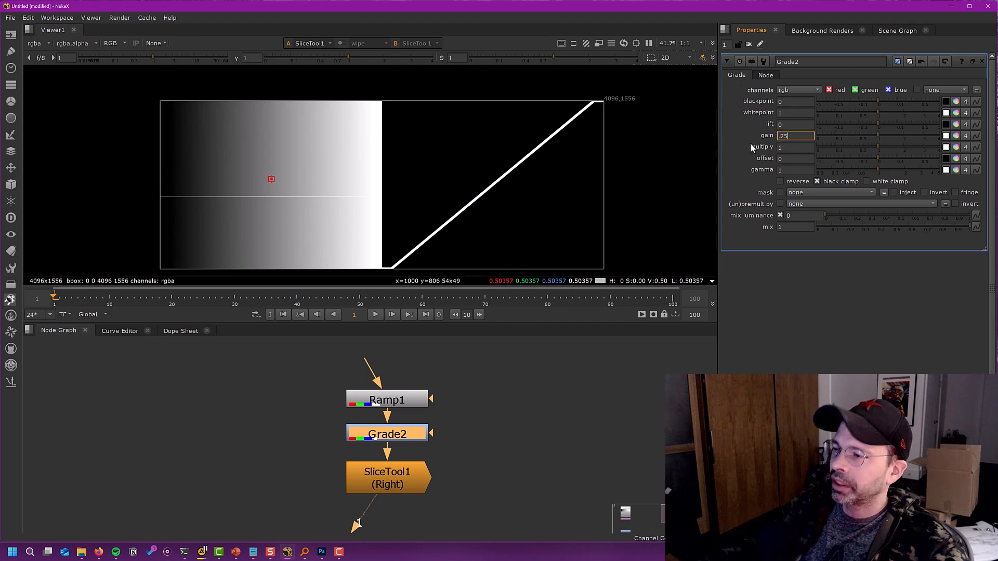
{"action": "key", "text": "Return"}
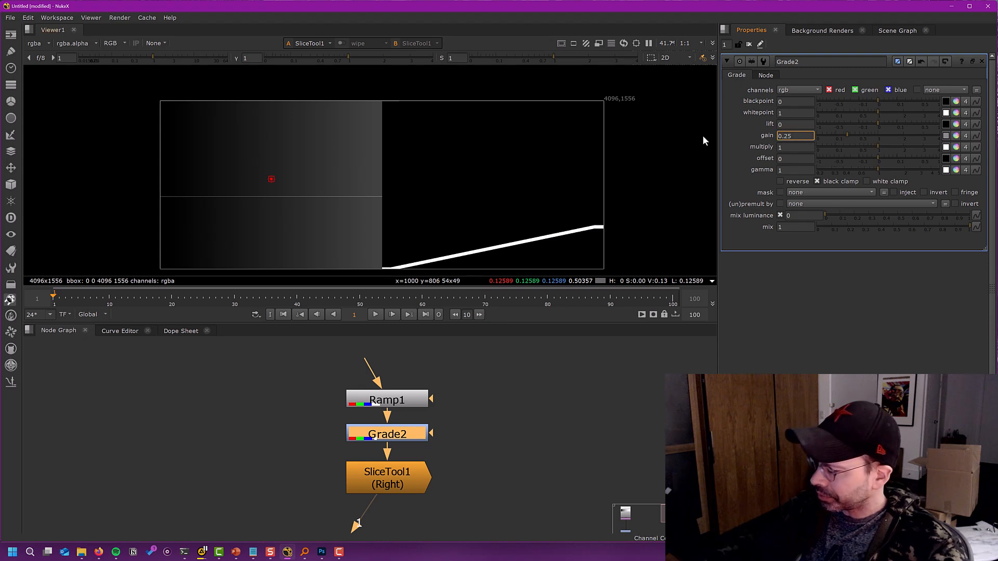
{"action": "type", "text": ".5"}
{"action": "key", "text": "Return"}
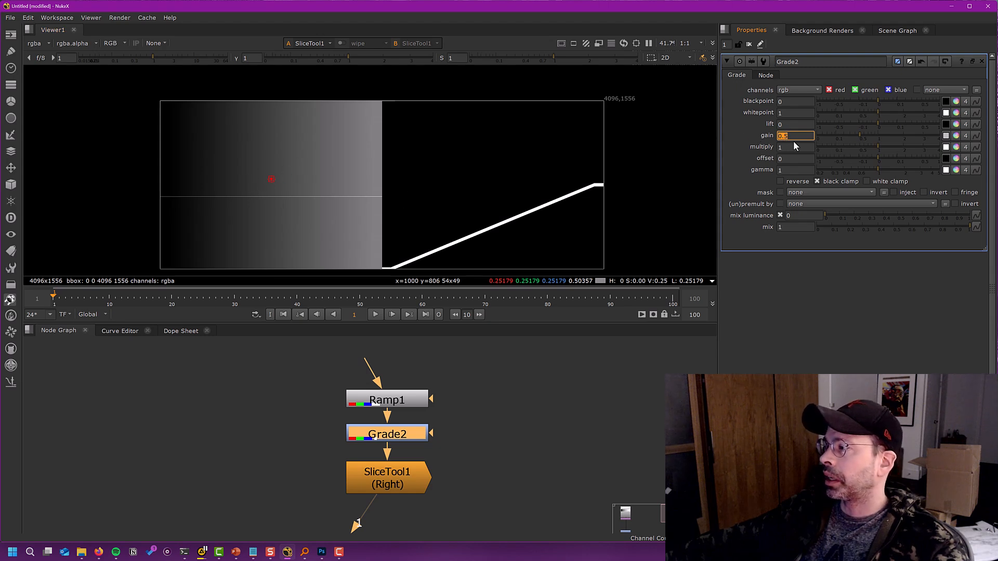
Return Grade2's gain to 1.
{"action": "type", "text": "1"}
{"action": "key", "text": "Return"}
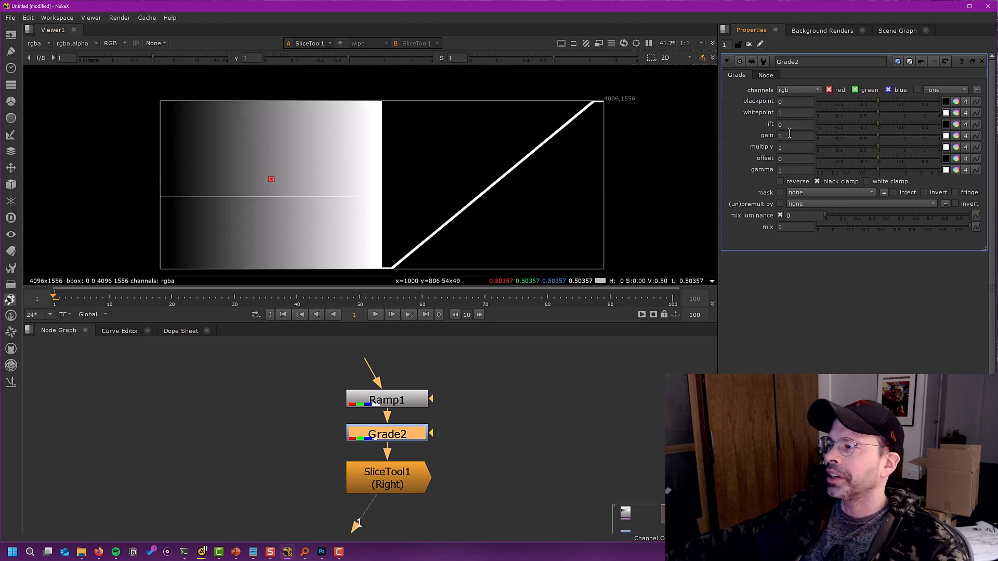
Try shifting Grade2's offset slightly around zero and reset it to 0.
{"action": "key", "text": "Tab"}
{"action": "key", "text": "Tab"}
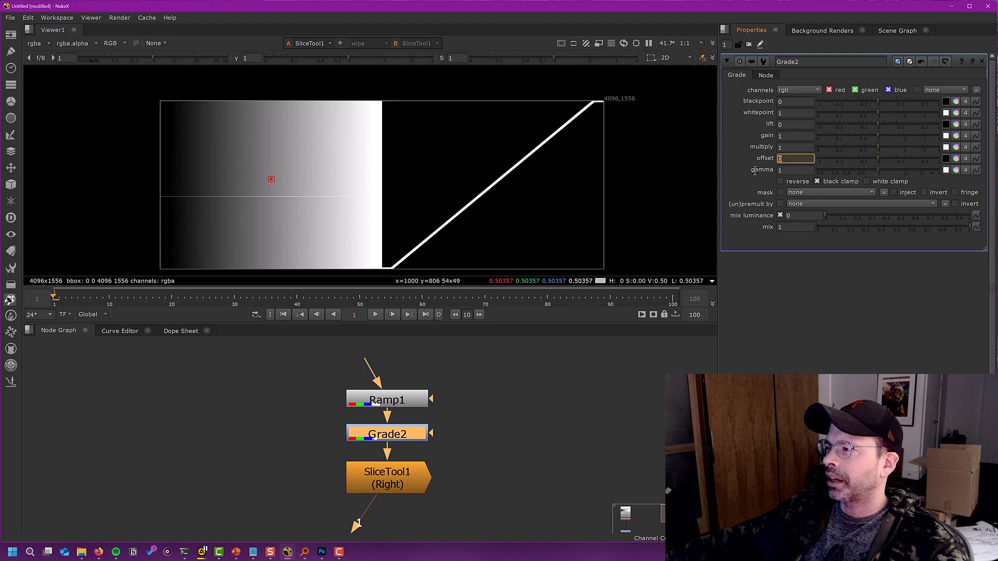
{"action": "scroll", "coordinate": [175, 194], "scroll_direction": "up", "scroll_amount": 3}
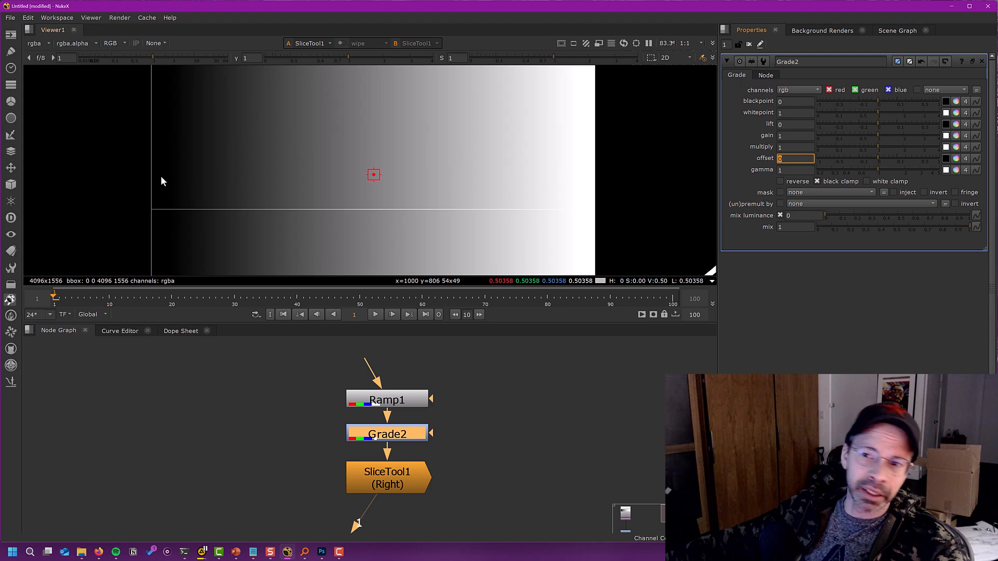
{"action": "scroll", "coordinate": [267, 134], "scroll_direction": "down", "scroll_amount": 4}
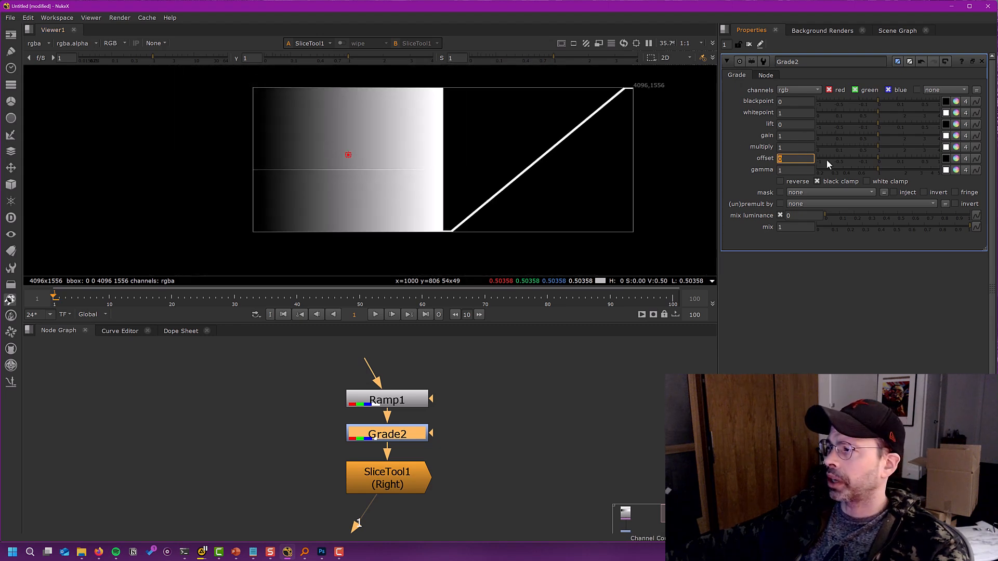
{"action": "mouse_move", "coordinate": [877, 160]}
{"action": "left_mouse_down"}
{"action": "mouse_move", "coordinate": [932, 151]}
{"action": "mouse_move", "coordinate": [821, 169]}
{"action": "mouse_move", "coordinate": [929, 158]}
{"action": "mouse_move", "coordinate": [879, 170]}
{"action": "left_mouse_up"}
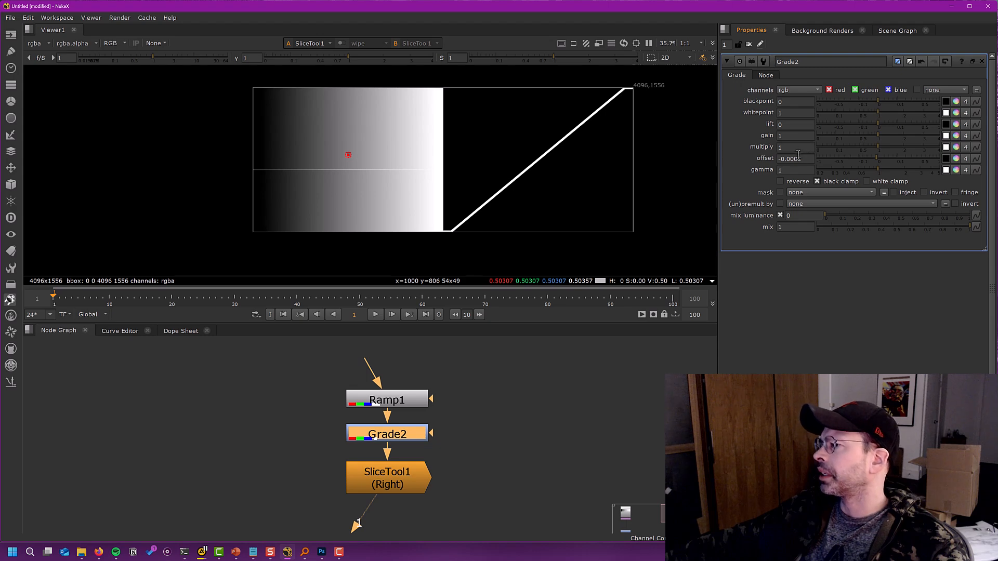
{"action": "left_click_drag", "start_coordinate": [812, 162], "coordinate": [674, 179]}
{"action": "type", "text": "0"}
{"action": "key", "text": "Return"}
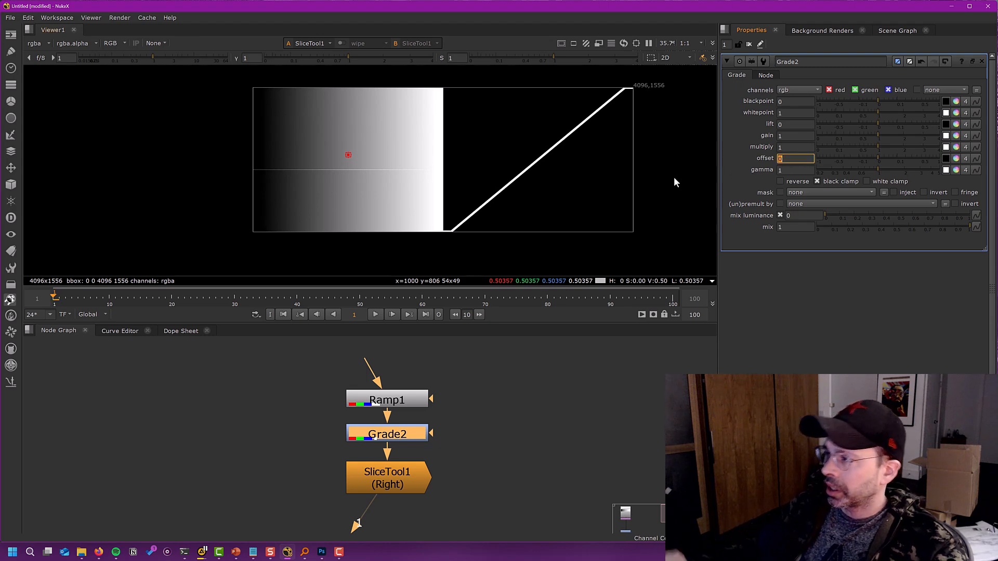
Sample a small area at the ramp's black end and set Grade2's offset to 0.5.
{"action": "scroll", "coordinate": [254, 183], "scroll_direction": "up", "scroll_amount": 6}
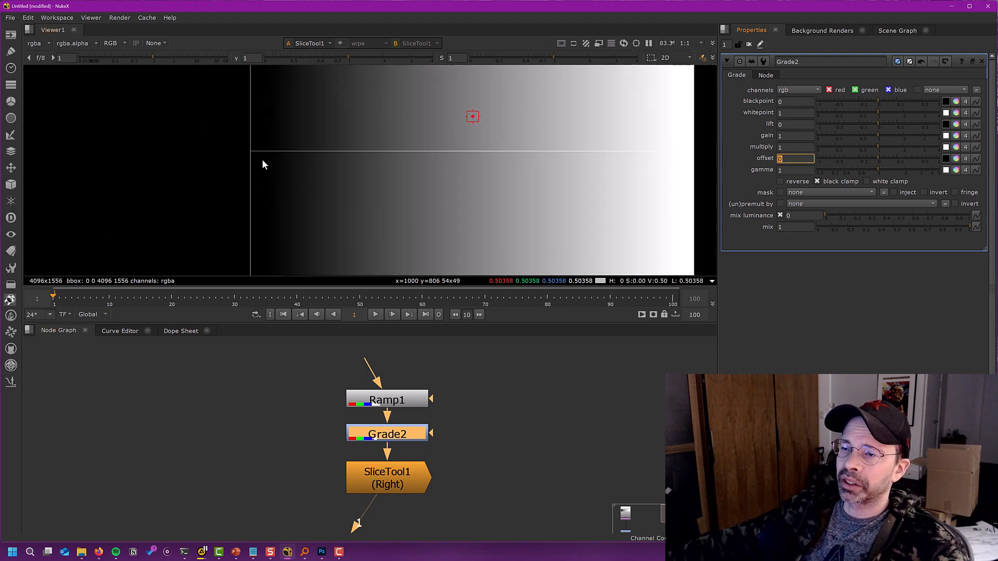
{"action": "left_click", "coordinate": [257, 137], "text": "ctrl"}
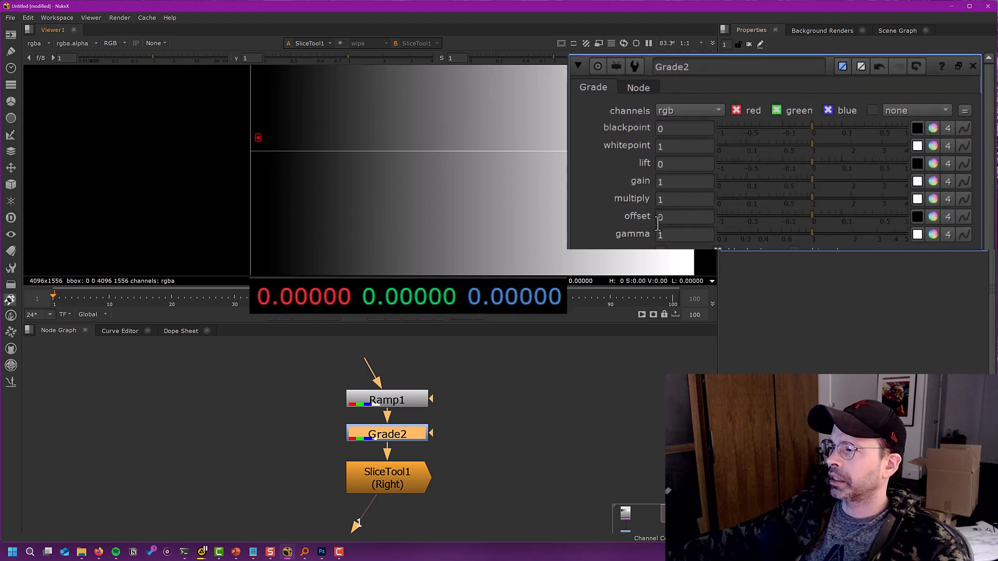
{"action": "left_click", "coordinate": [672, 219]}
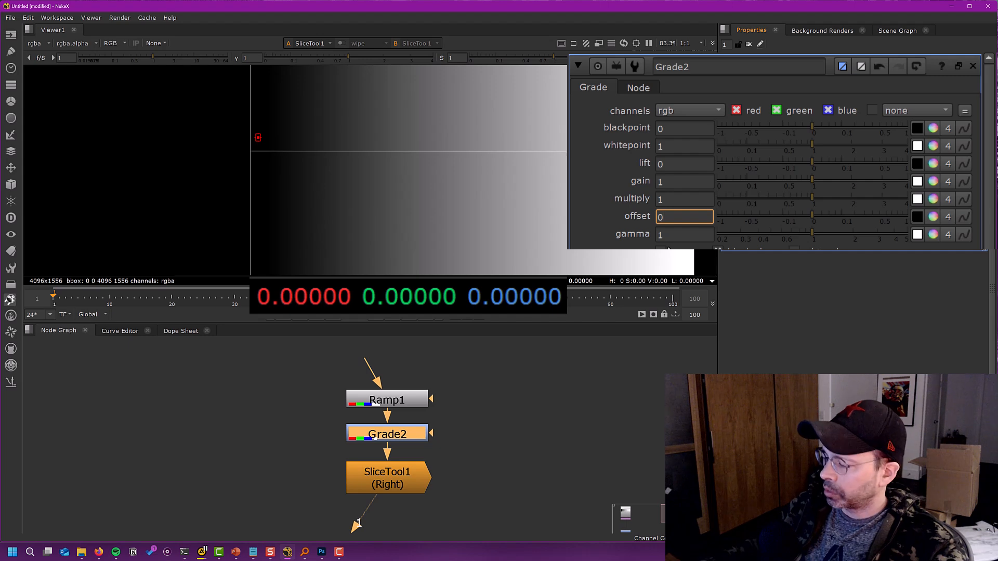
{"action": "type", "text": ".5"}
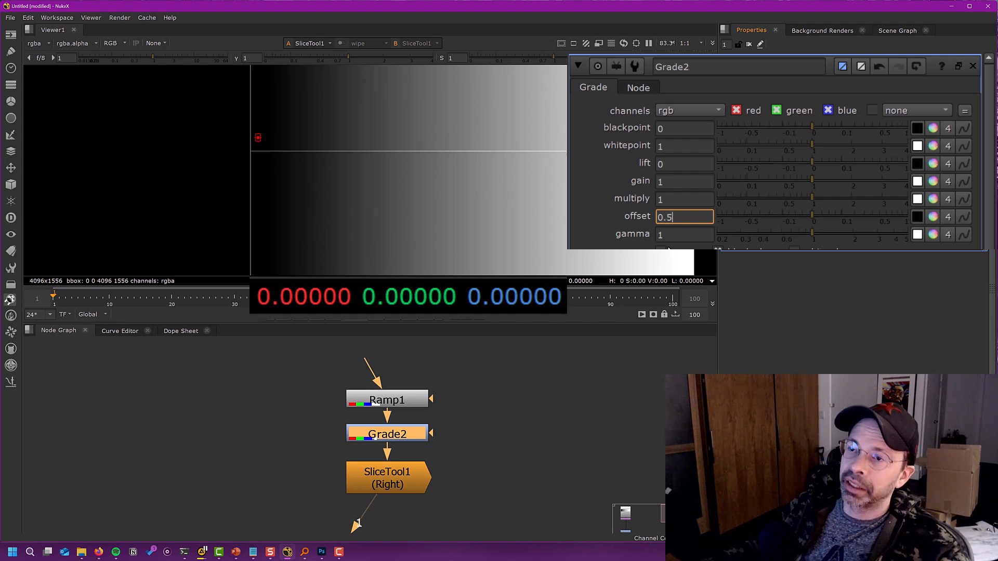
{"action": "key", "text": "Return"}
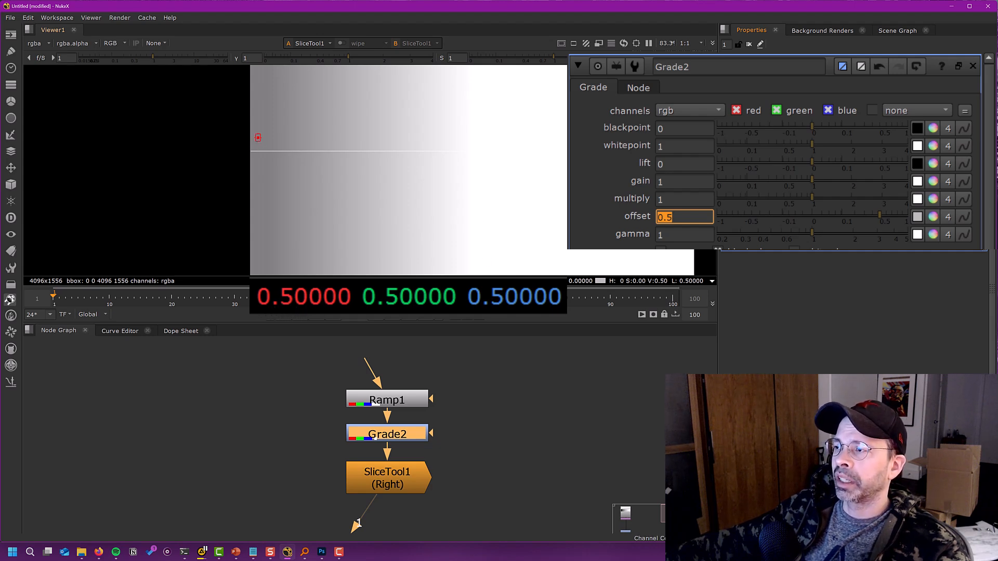
Sample a small area at the ramp's white end and examine how the offset affects the whole ramp.
{"action": "middle_click_drag", "start_coordinate": [606, 129], "coordinate": [346, 154]}
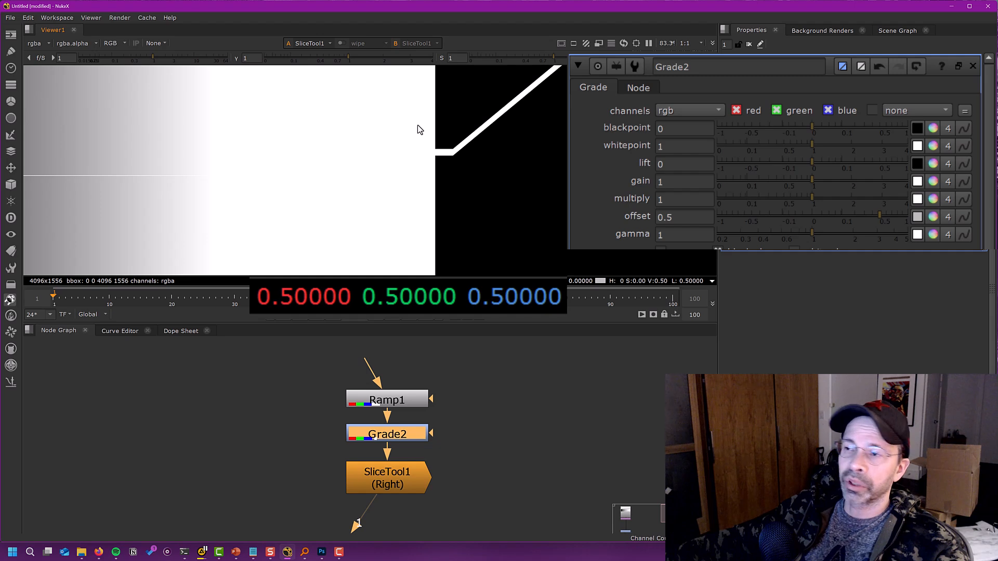
{"action": "left_click", "coordinate": [423, 131], "text": "ctrl"}
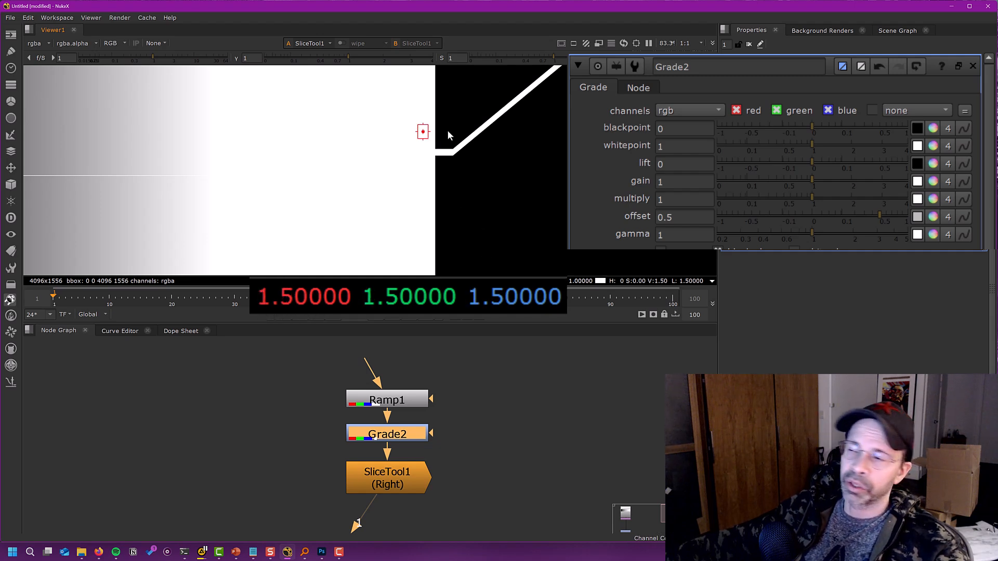
{"action": "scroll", "coordinate": [401, 141], "scroll_direction": "down", "scroll_amount": 6}
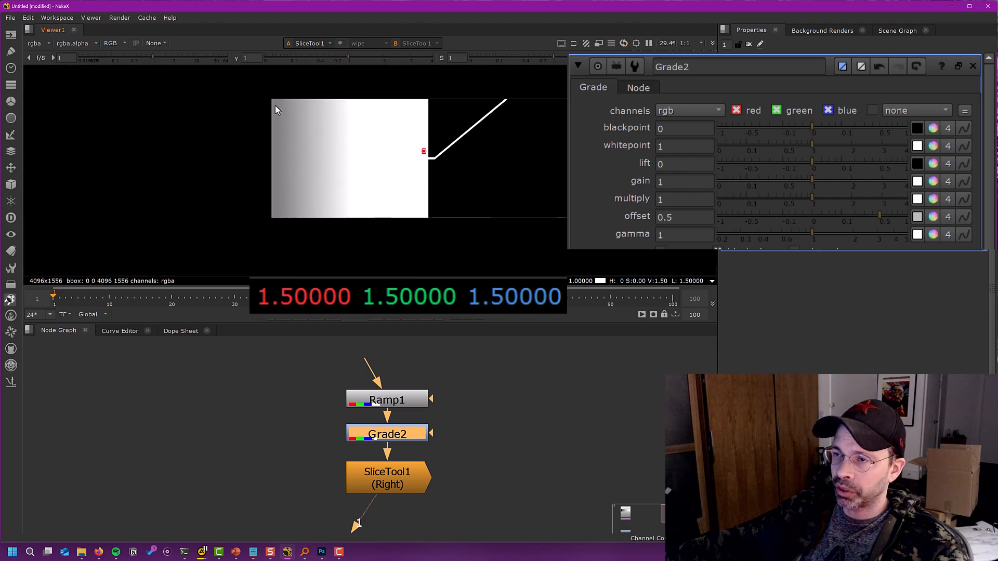
{"action": "left_click_drag", "start_coordinate": [276, 106], "coordinate": [427, 214]}
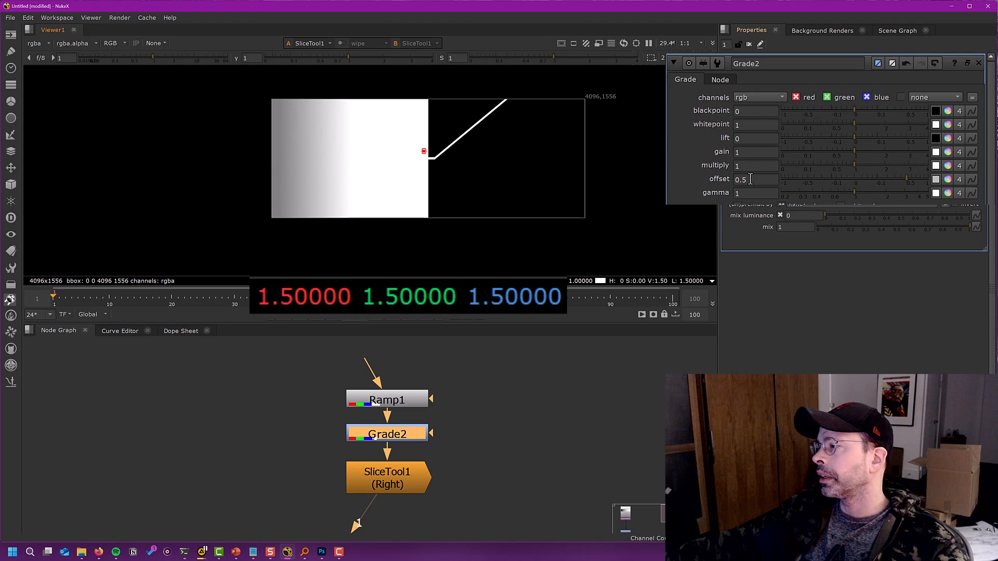
Reset Grade2's offset to 0.
{"action": "left_click_drag", "start_coordinate": [750, 180], "coordinate": [675, 189]}
{"action": "type", "text": "0"}
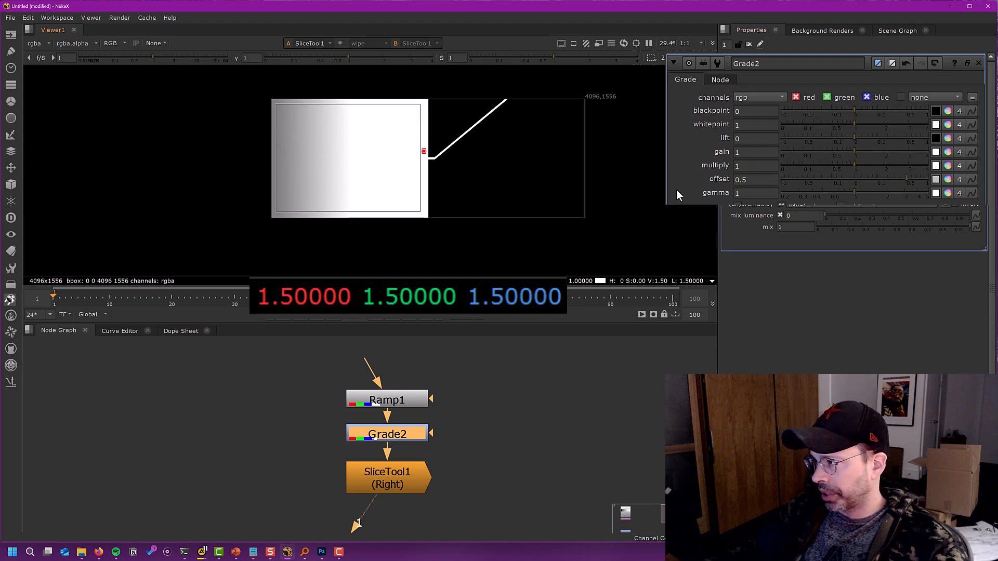
{"action": "key", "text": "Return"}
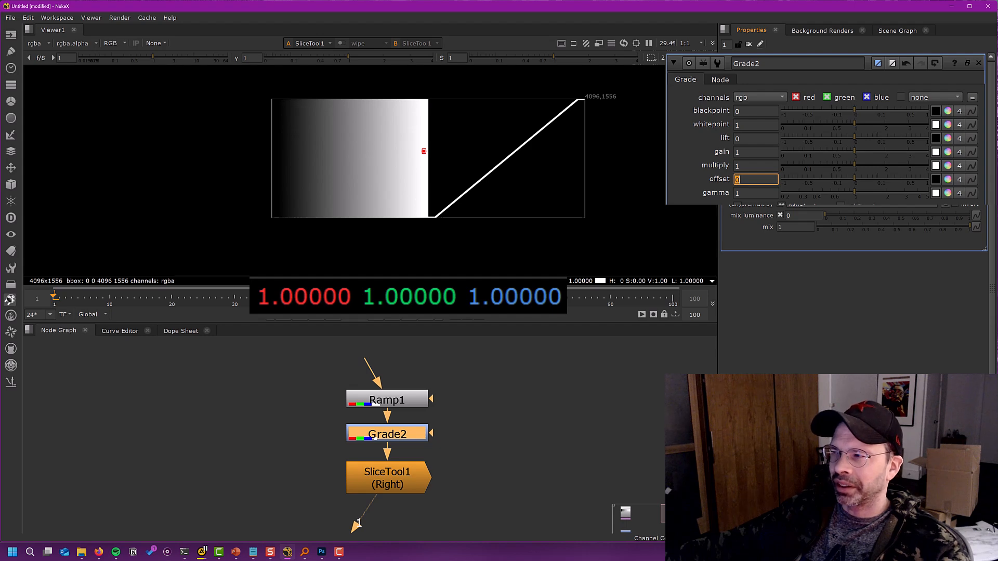
Try Grade2's gamma at 0.76 and 4, set it to 2.3, and examine the slice curve's endpoints and midtones.
{"action": "mouse_move", "coordinate": [856, 195]}
{"action": "left_mouse_down"}
{"action": "mouse_move", "coordinate": [891, 189]}
{"action": "mouse_move", "coordinate": [831, 189]}
{"action": "mouse_move", "coordinate": [857, 186]}
{"action": "mouse_move", "coordinate": [842, 191]}
{"action": "left_mouse_up"}
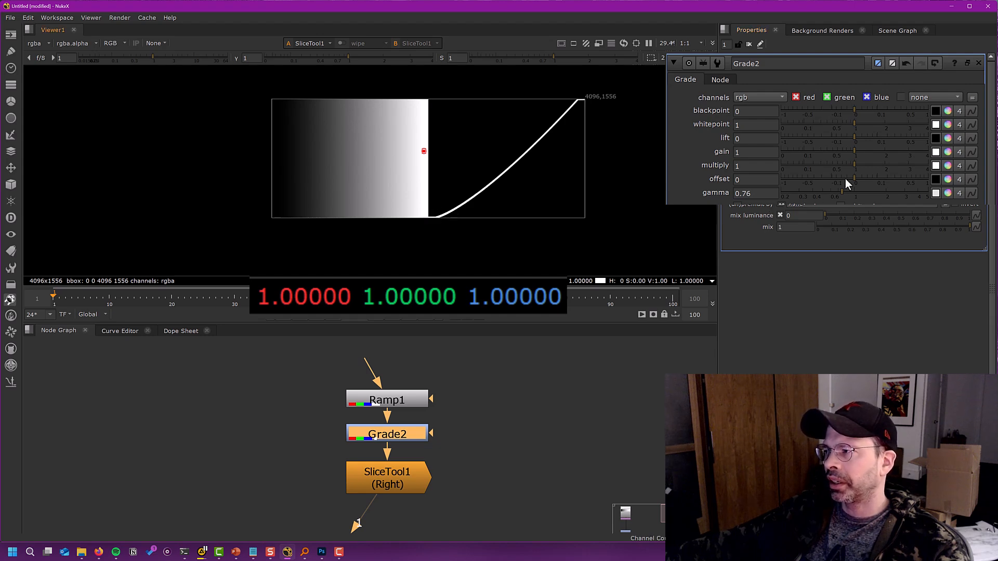
{"action": "left_click_drag", "start_coordinate": [845, 189], "coordinate": [918, 171]}
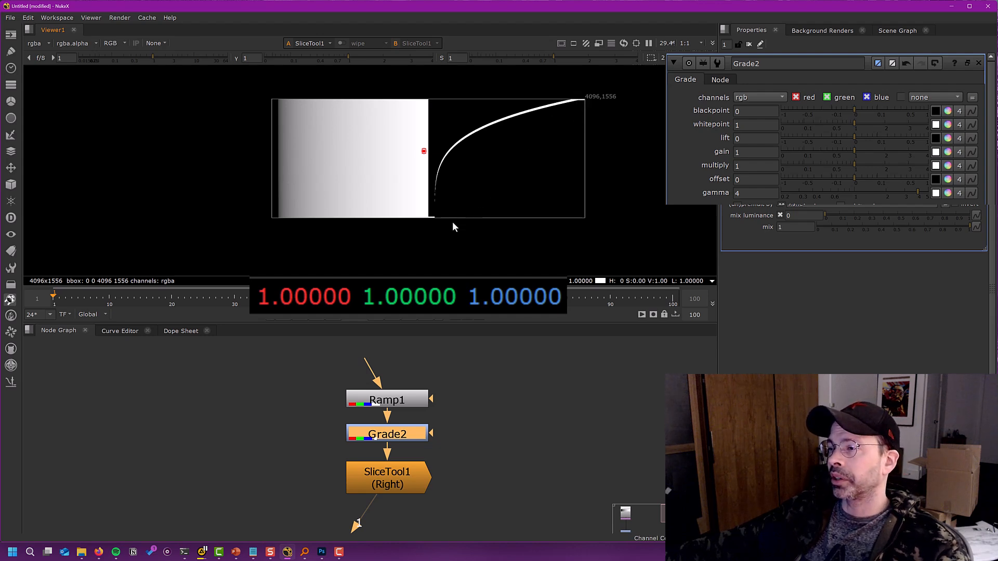
{"action": "mouse_move", "coordinate": [890, 192]}
{"action": "left_mouse_down"}
{"action": "mouse_move", "coordinate": [834, 195]}
{"action": "mouse_move", "coordinate": [893, 195]}
{"action": "left_mouse_up"}
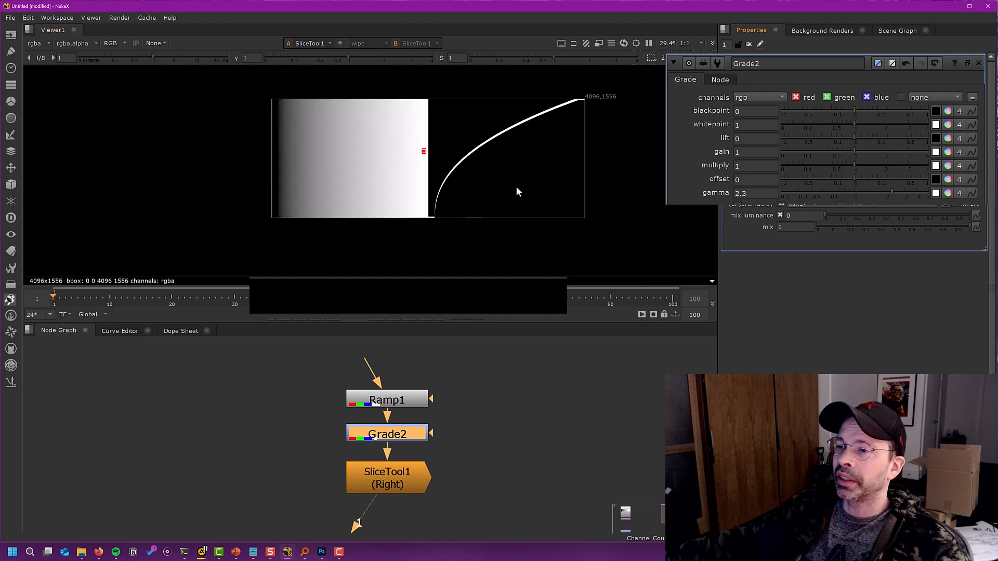
{"action": "left_click_drag", "start_coordinate": [466, 140], "coordinate": [431, 214]}
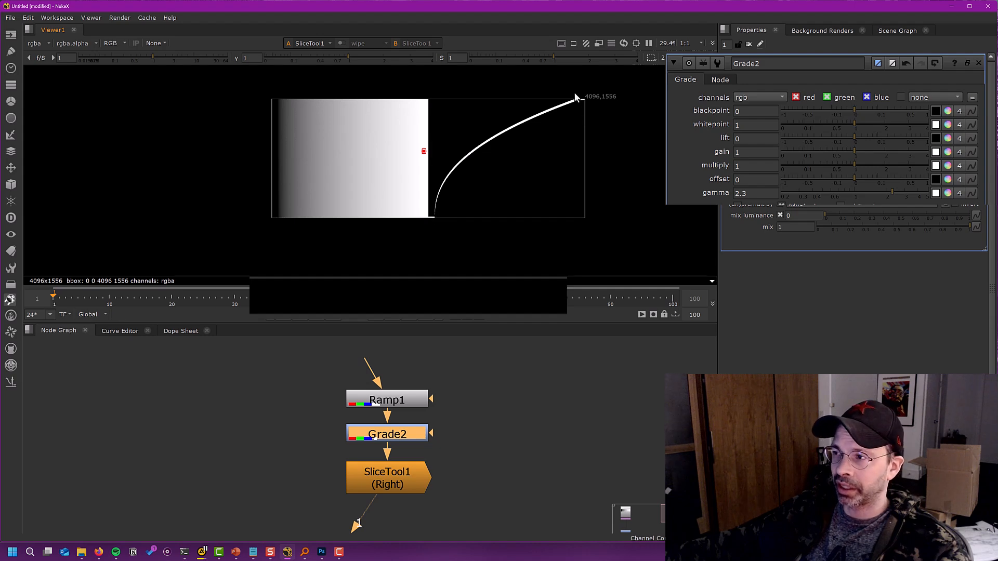
{"action": "left_click_drag", "start_coordinate": [526, 126], "coordinate": [525, 126]}
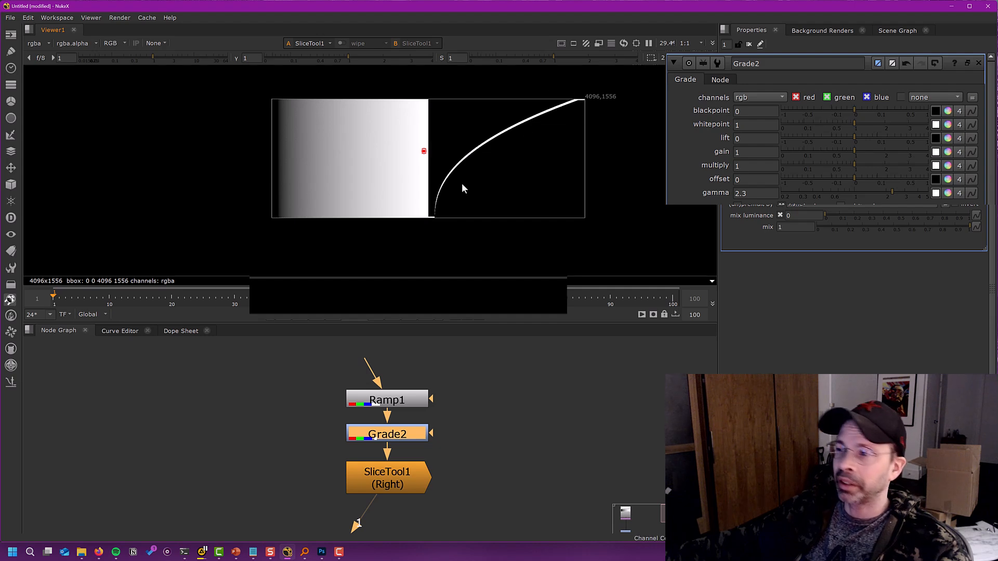
Try Grade2's gamma at 1.24 and 2.15, and reset it to 1.
{"action": "mouse_move", "coordinate": [880, 195]}
{"action": "left_mouse_down"}
{"action": "mouse_move", "coordinate": [833, 195]}
{"action": "mouse_move", "coordinate": [864, 193]}
{"action": "left_mouse_up"}
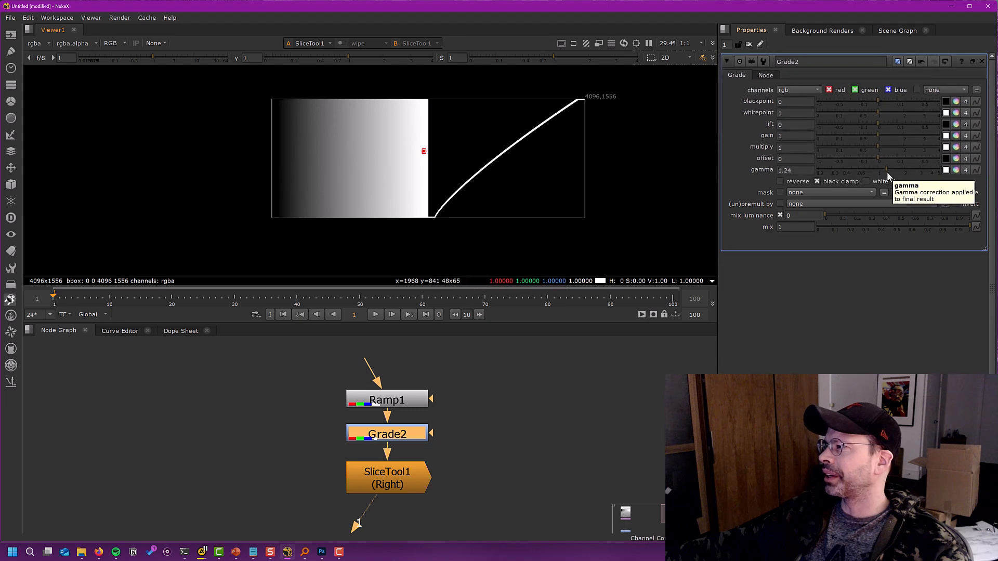
{"action": "left_click_drag", "start_coordinate": [887, 172], "coordinate": [907, 167]}
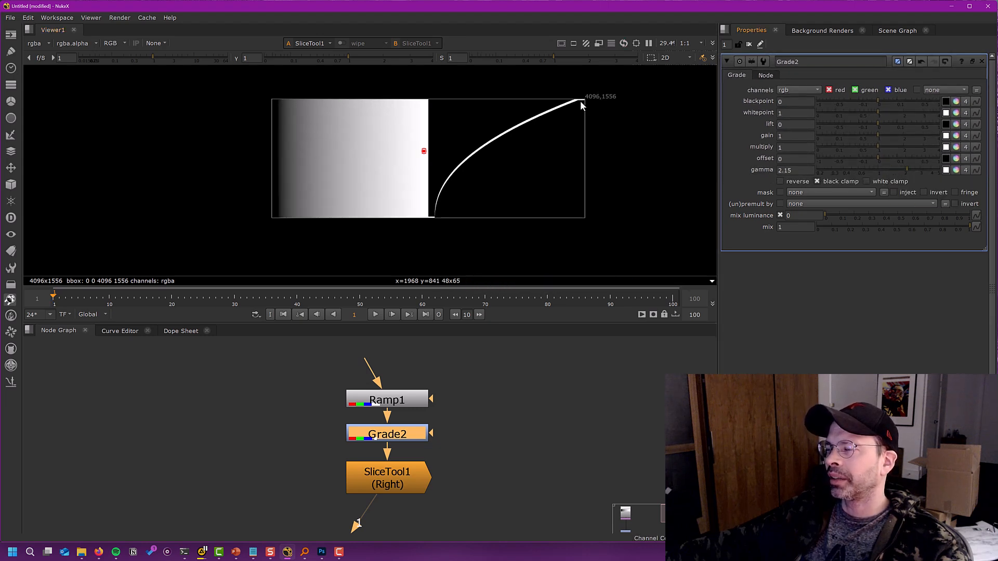
{"action": "middle_click_drag", "start_coordinate": [591, 148], "coordinate": [470, 193]}
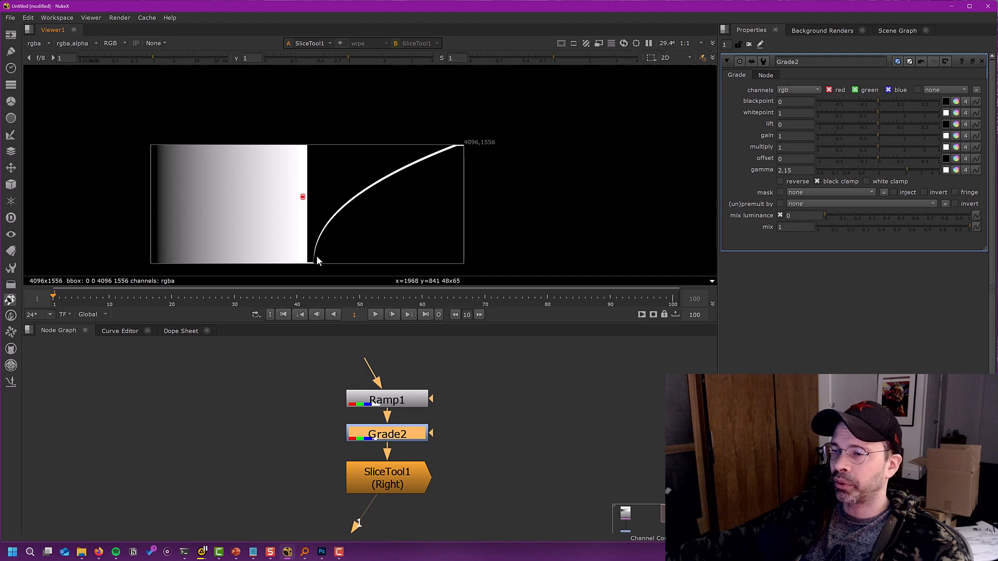
{"action": "left_click_drag", "start_coordinate": [794, 168], "coordinate": [721, 180]}
{"action": "type", "text": "1"}
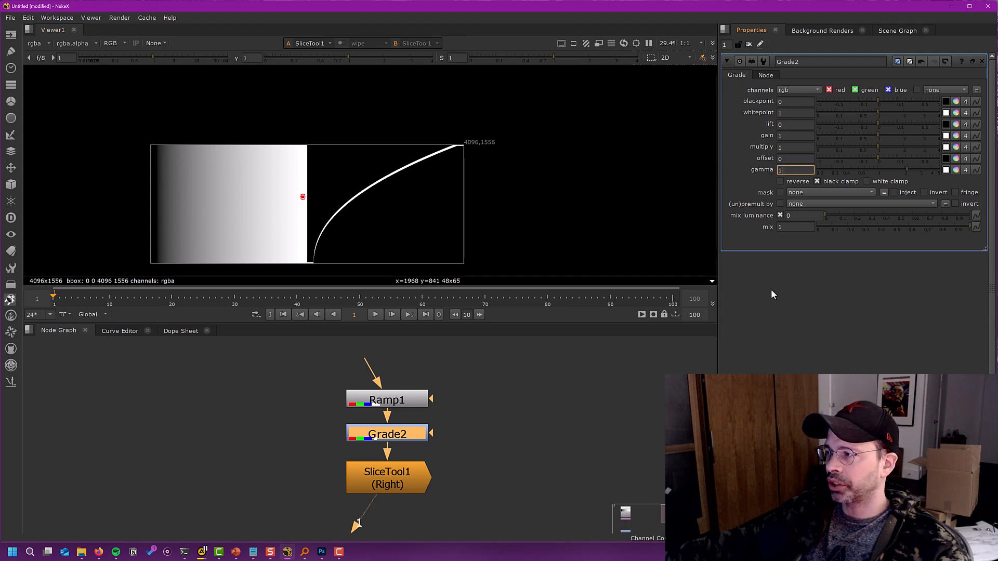
{"action": "key", "text": "Return"}
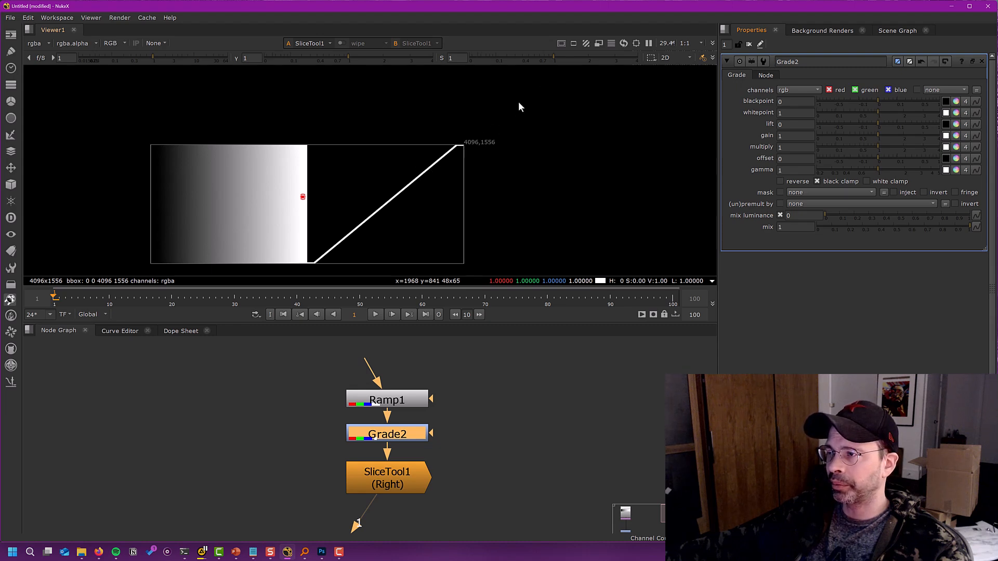
Raise Grade2's gamma to 2.3 once more and return it to 1.
{"action": "left_click_drag", "start_coordinate": [475, 123], "coordinate": [535, 80]}
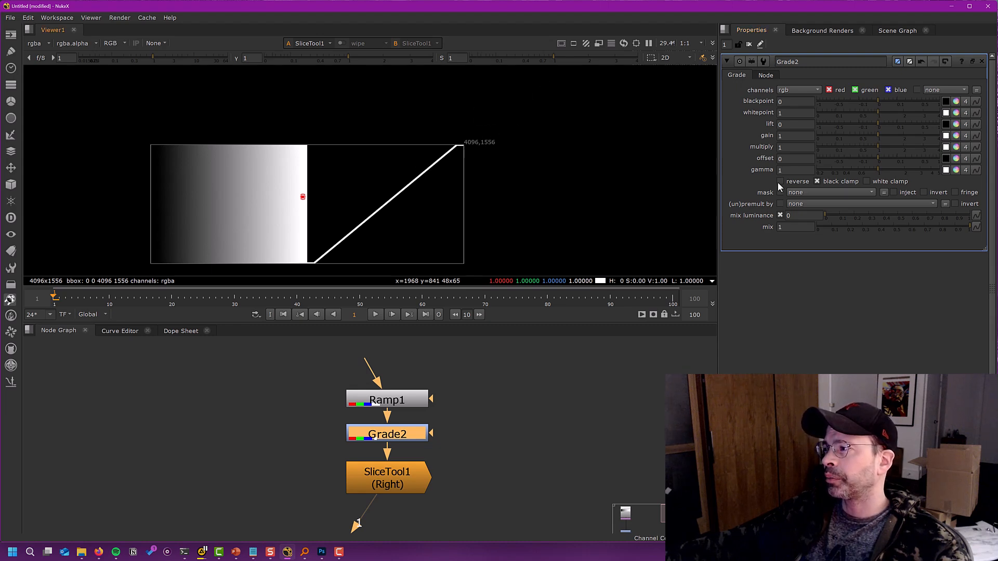
{"action": "left_click_drag", "start_coordinate": [878, 172], "coordinate": [910, 171]}
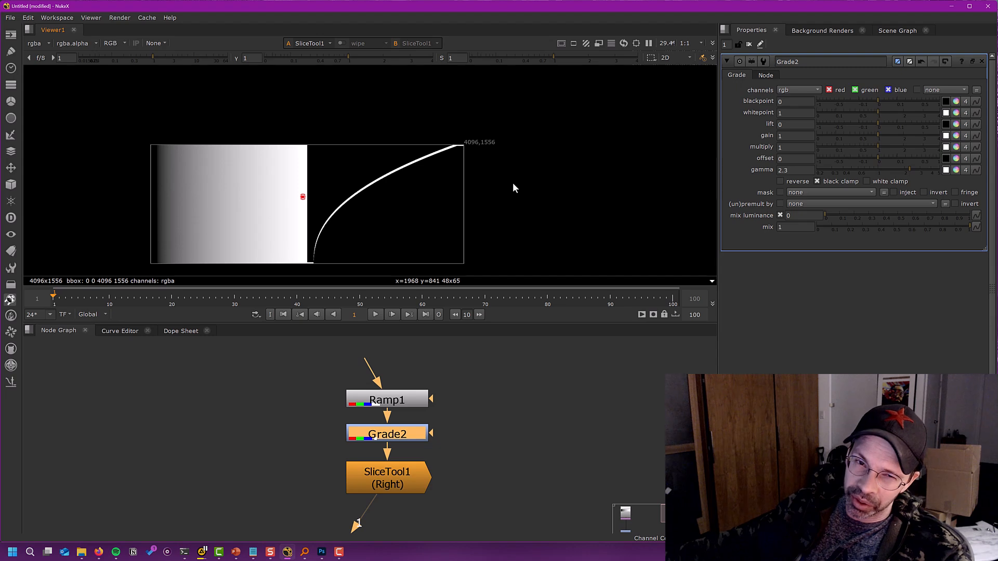
{"action": "double_click", "coordinate": [793, 170]}
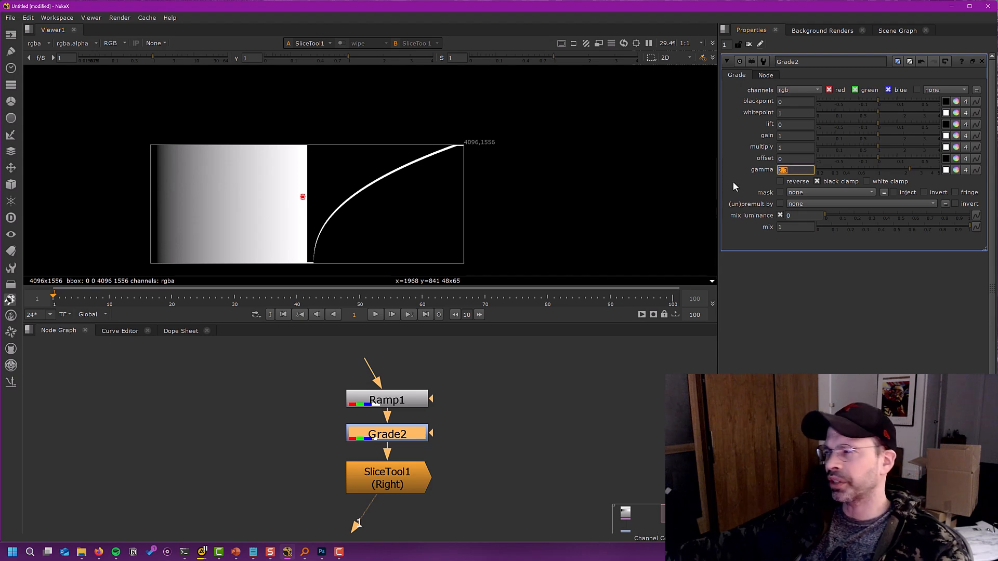
{"action": "type", "text": "1"}
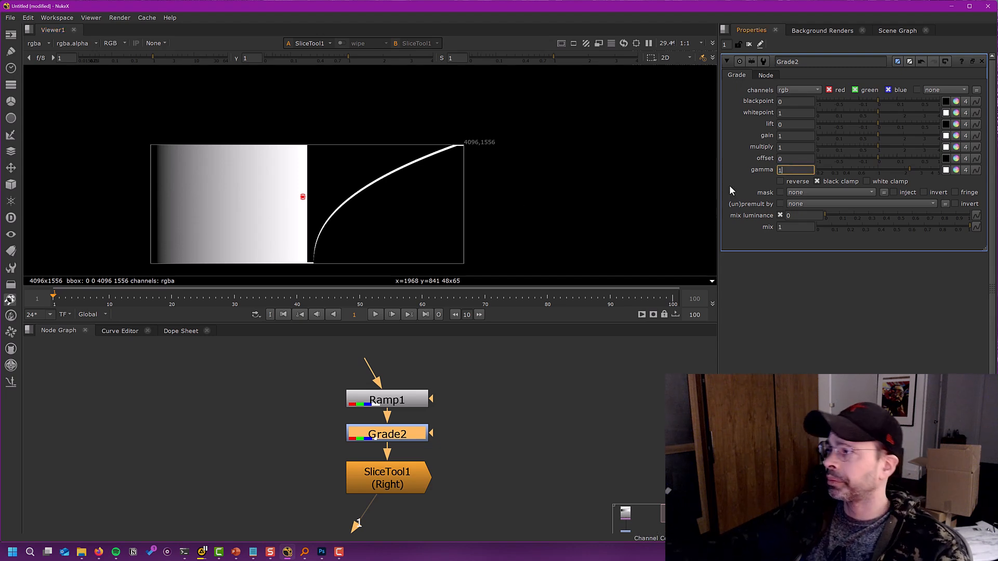
{"action": "key", "text": "Return"}
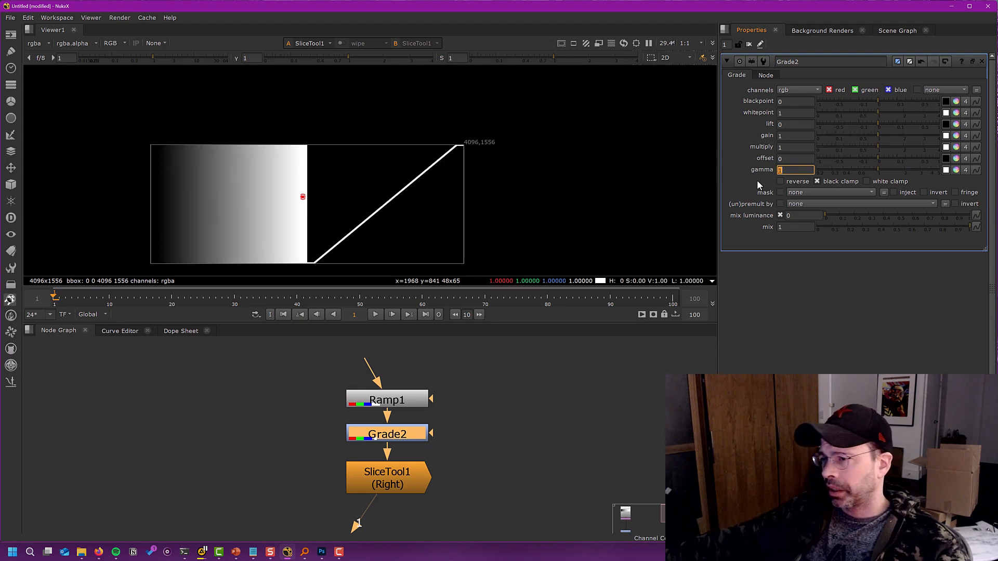
{"action": "scroll", "coordinate": [450, 192], "scroll_direction": "down", "scroll_amount": 1}
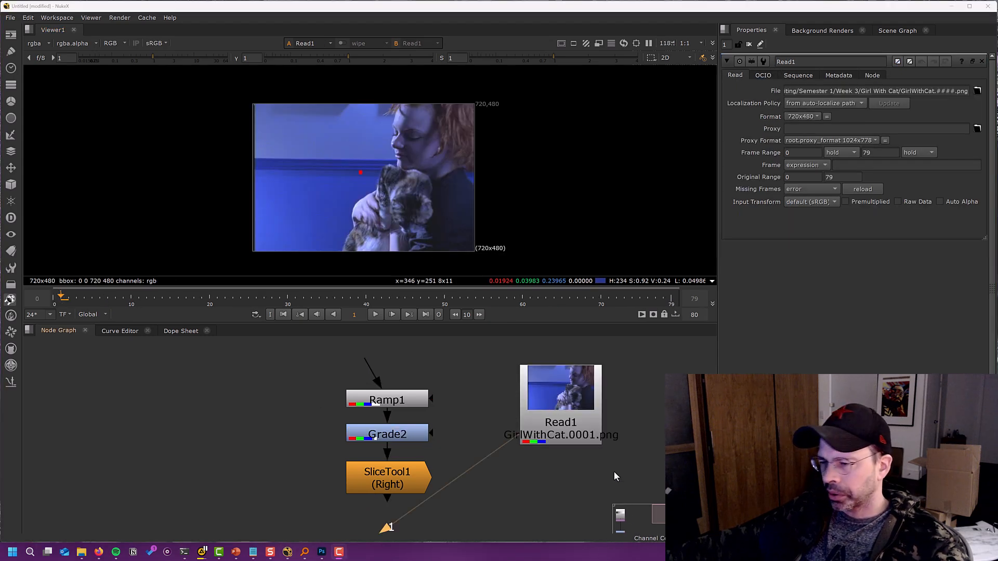
Move the Read1 node slightly farther from the Grade2 branch and clear the color sample from the viewer.
{"action": "middle_click_drag", "start_coordinate": [614, 474], "coordinate": [363, 460]}
{"action": "left_click_drag", "start_coordinate": [330, 420], "coordinate": [350, 415]}
{"action": "left_click", "coordinate": [358, 437]}
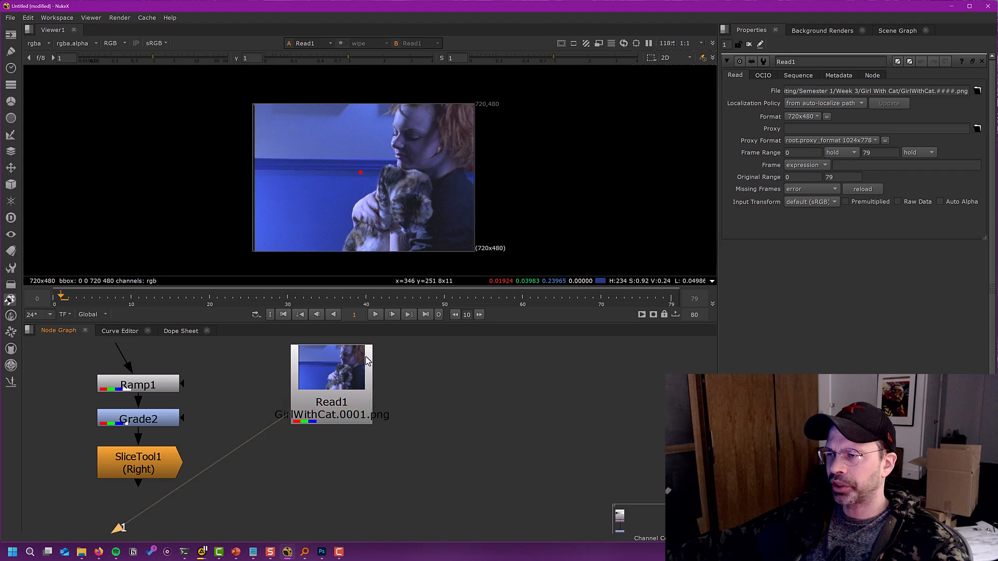
{"action": "right_click", "coordinate": [308, 237], "text": "ctrl"}
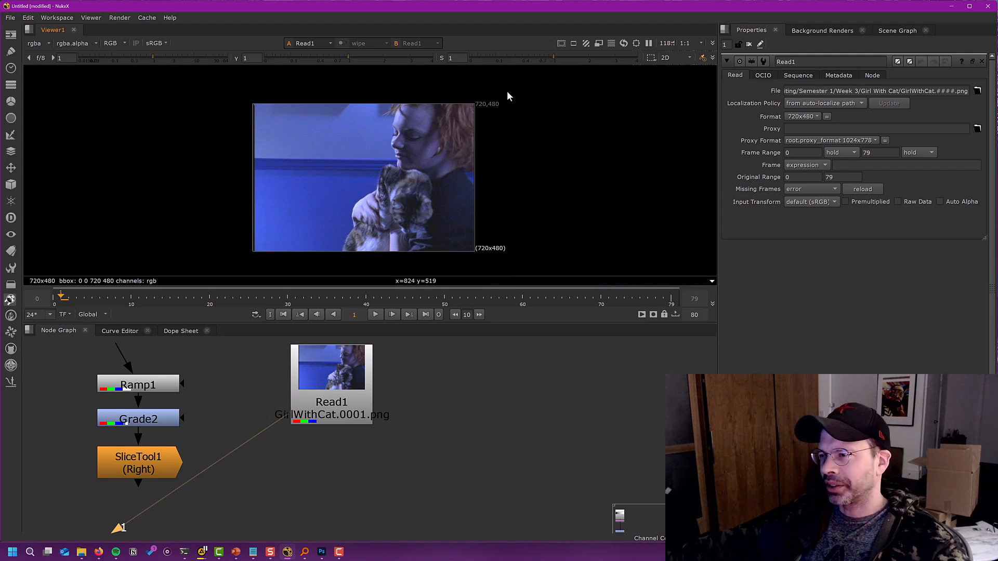
Add a Grade node below Read1 and turn on color sampling for its whitepoint.
{"action": "scroll", "coordinate": [401, 200], "scroll_direction": "up", "scroll_amount": 5}
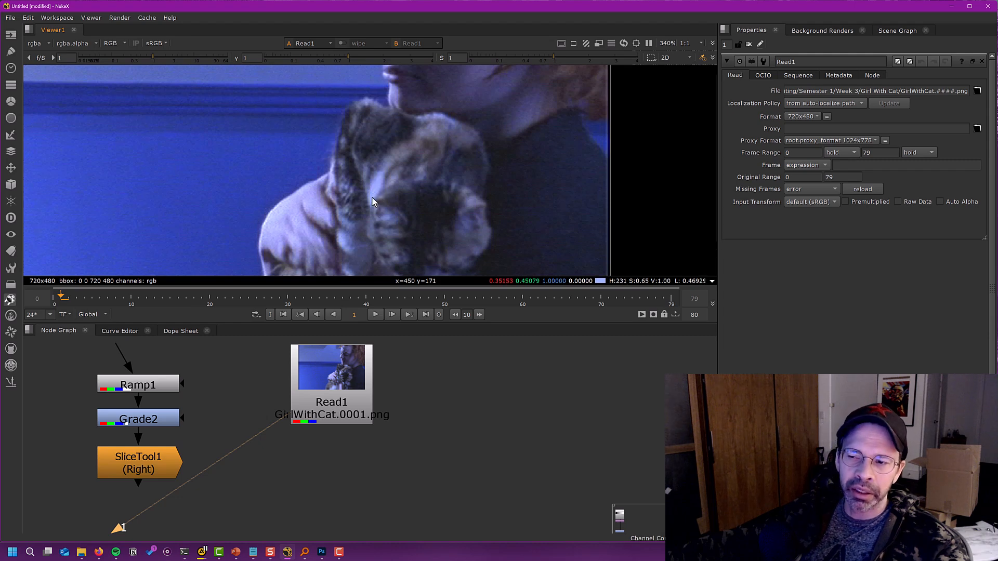
{"action": "key", "text": "g"}
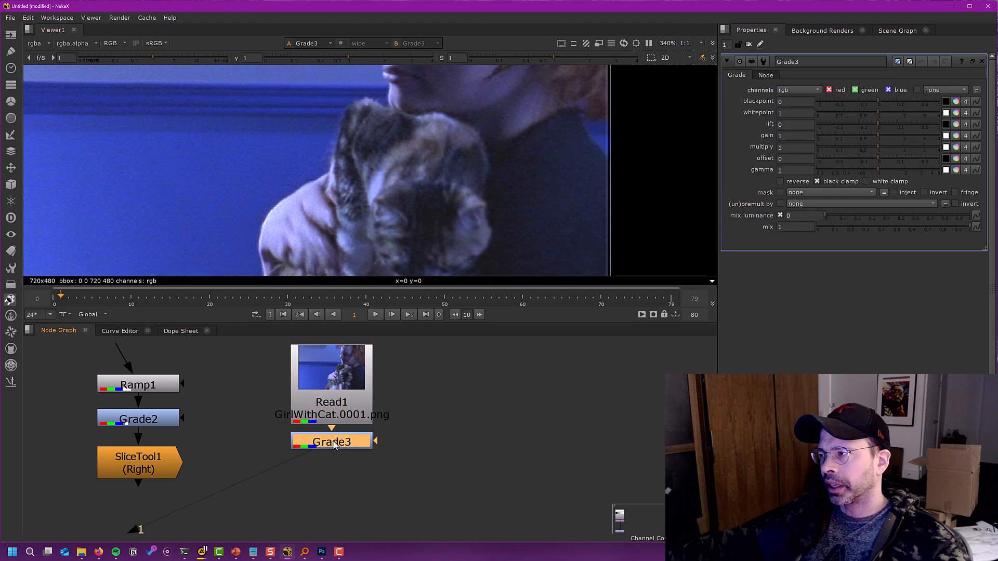
{"action": "left_click", "coordinate": [955, 115]}
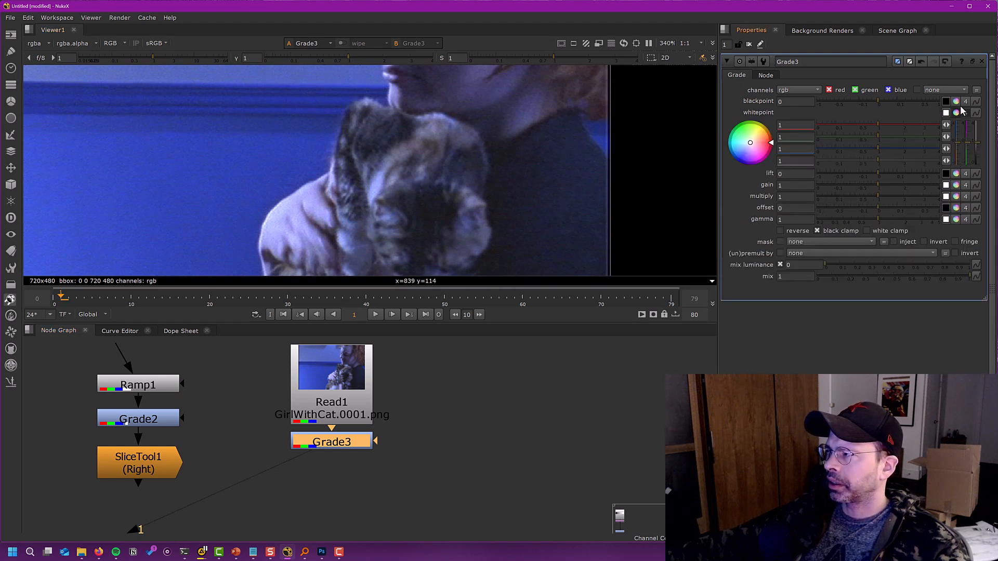
{"action": "left_click", "coordinate": [956, 115]}
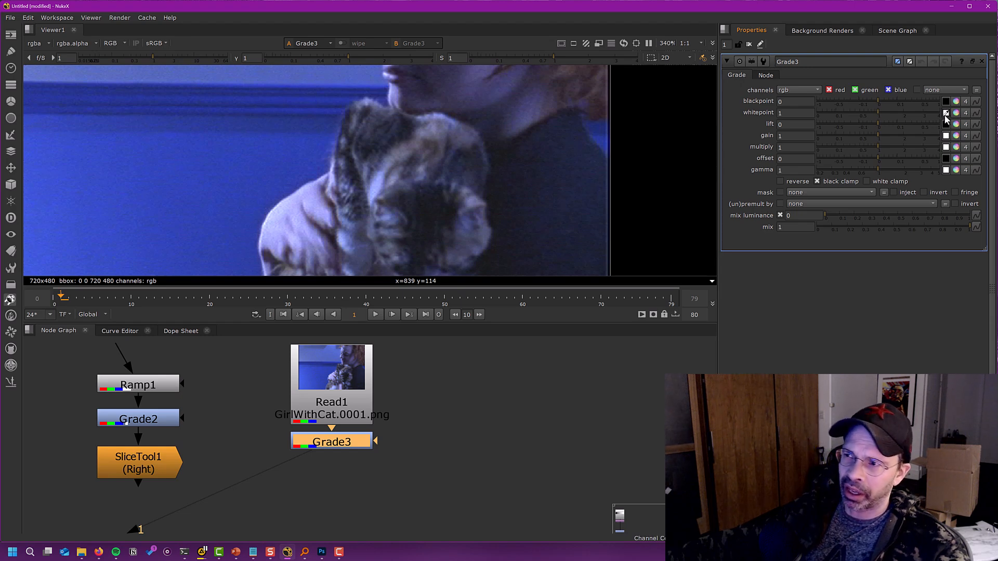
Try several single-pixel samples of the cat's brightest fur as Grade3's whitepoint.
{"action": "left_click", "coordinate": [374, 186], "text": "ctrl"}
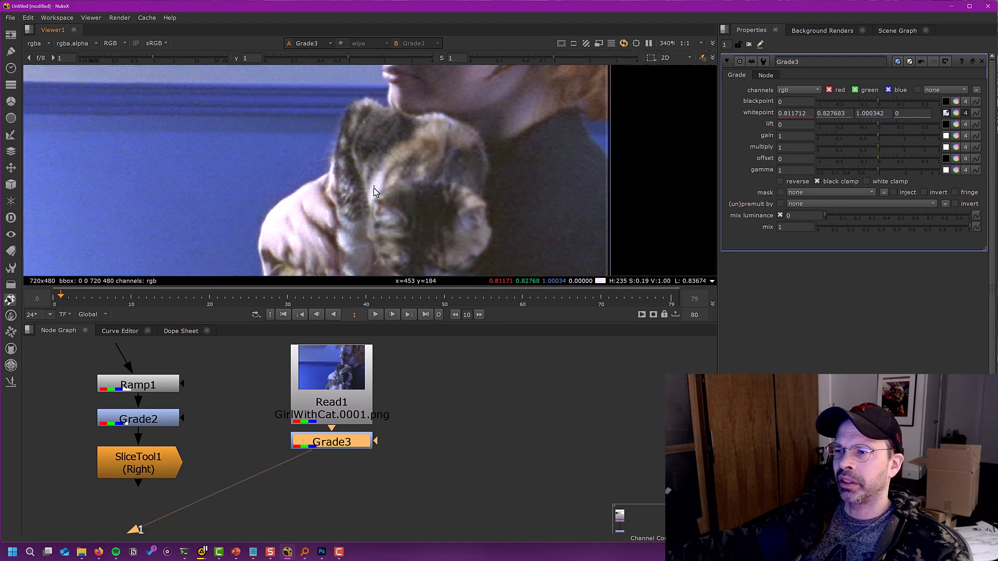
{"action": "left_click", "coordinate": [373, 186], "text": "ctrl"}
{"action": "left_click", "coordinate": [375, 188], "text": "ctrl"}
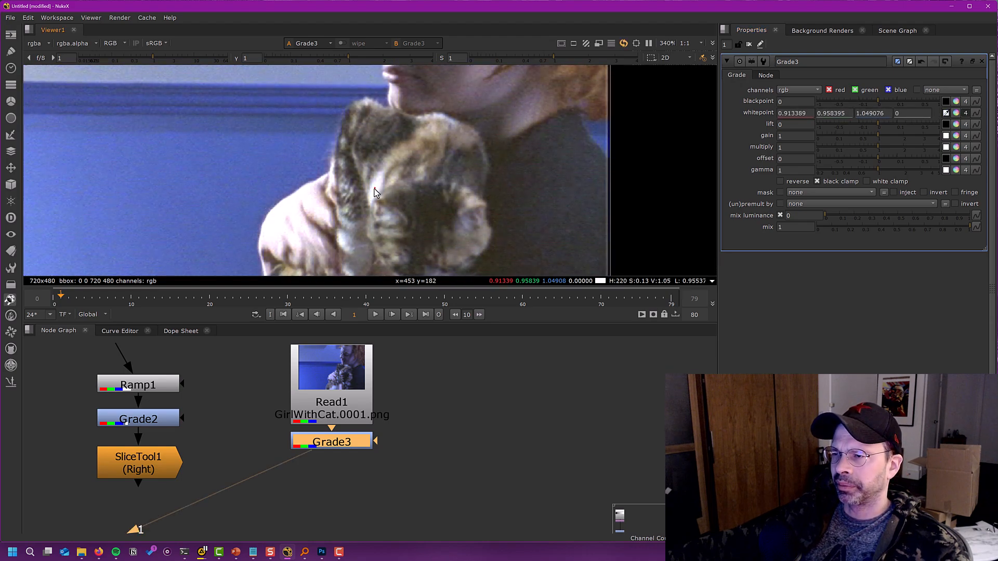
{"action": "left_click", "coordinate": [374, 188], "text": "ctrl"}
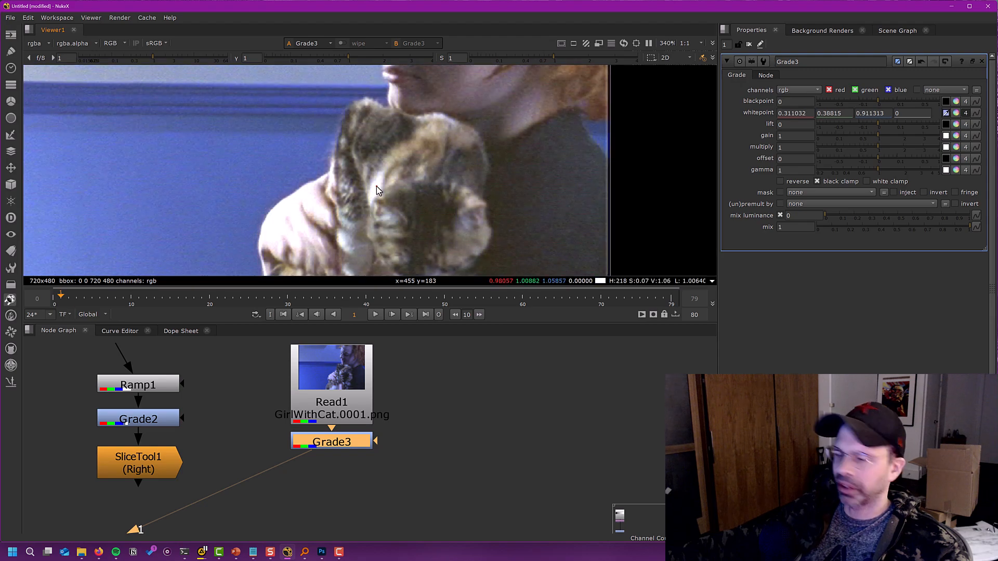
{"action": "left_click", "coordinate": [374, 185], "text": "ctrl"}
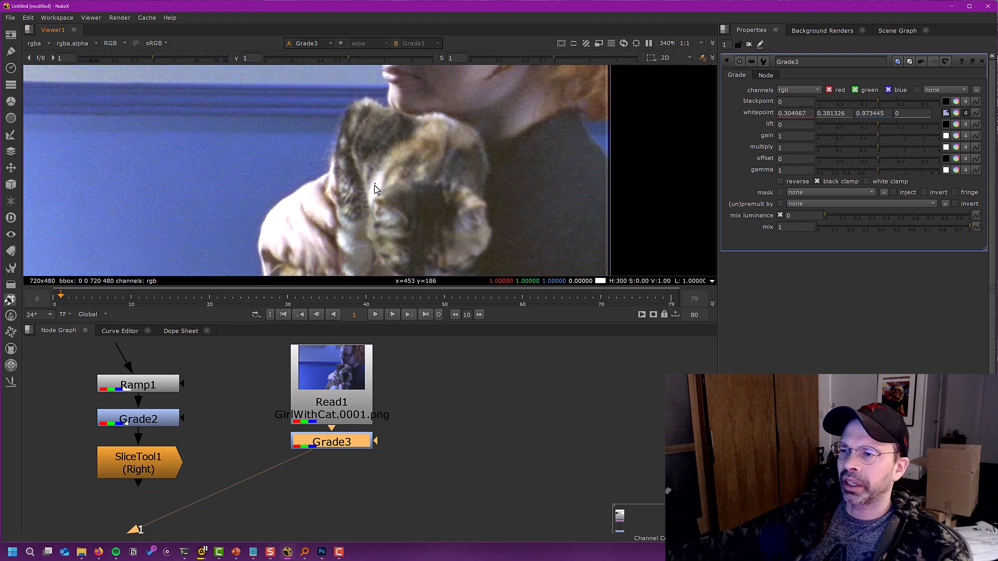
{"action": "left_click", "coordinate": [374, 189], "text": "ctrl"}
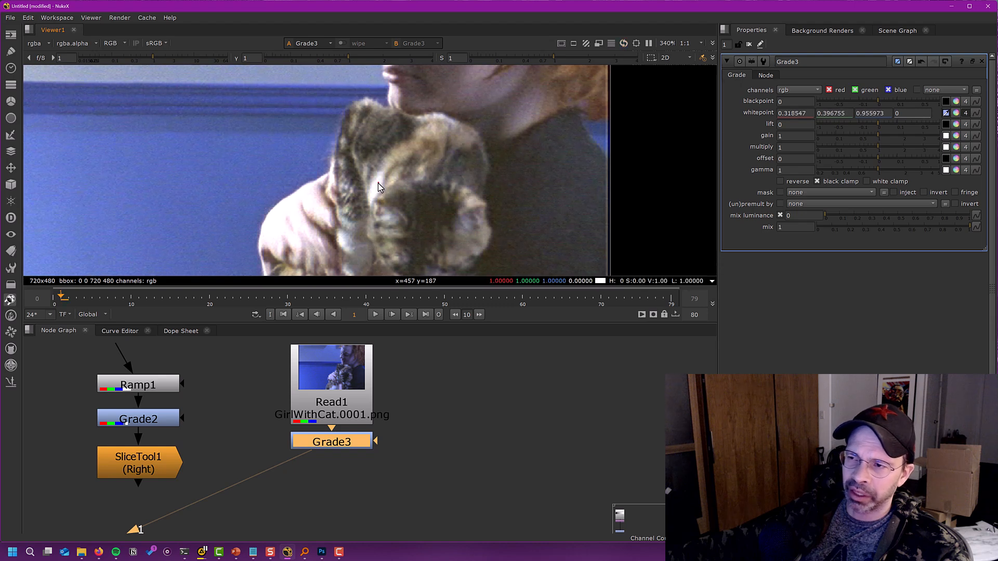
{"action": "left_click", "coordinate": [378, 184], "text": "ctrl"}
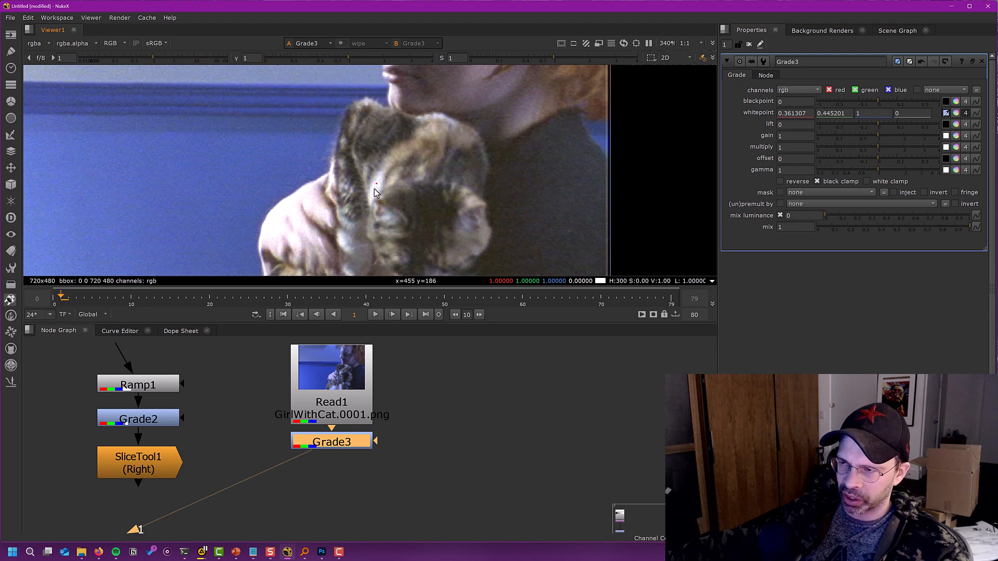
{"action": "left_click", "coordinate": [378, 185], "text": "ctrl"}
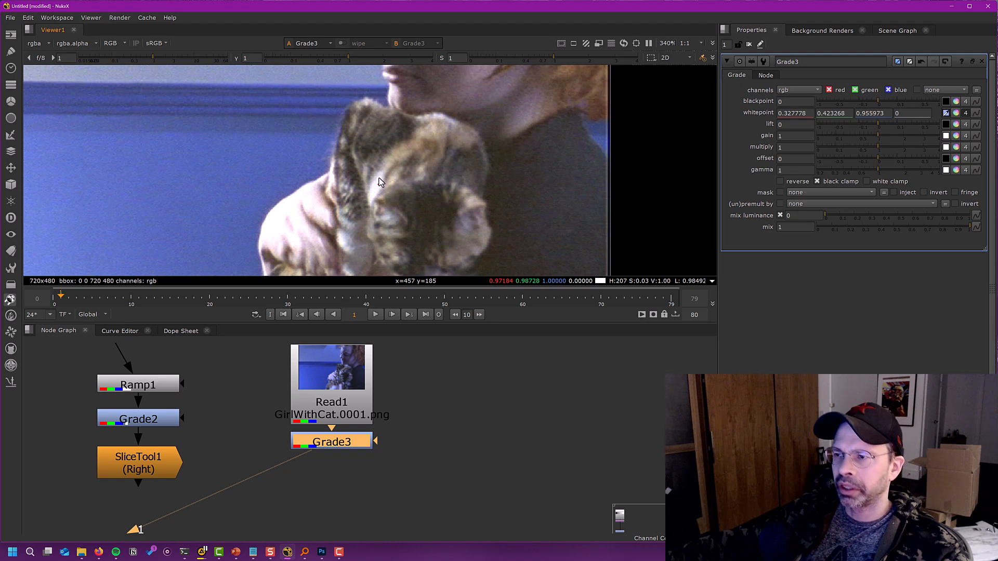
Sample a small 5x7 pixel area of the cat's bright fur, setting Grade3's whitepoint to 0.324133, 0.410411, 0.970434.
{"action": "left_click_drag", "start_coordinate": [376, 181], "coordinate": [375, 190], "text": "ctrl+shift"}
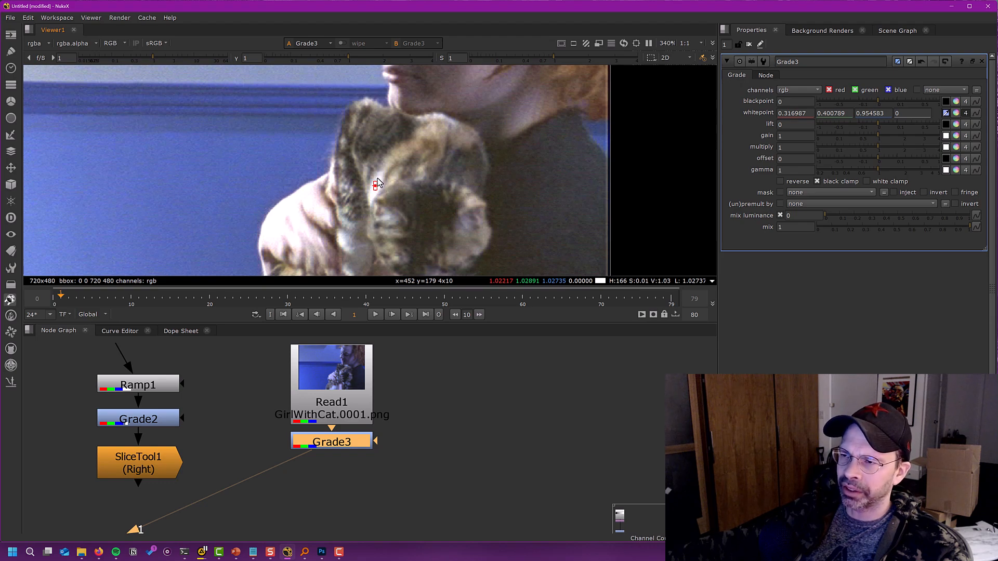
{"action": "left_click", "coordinate": [380, 190], "text": "ctrl"}
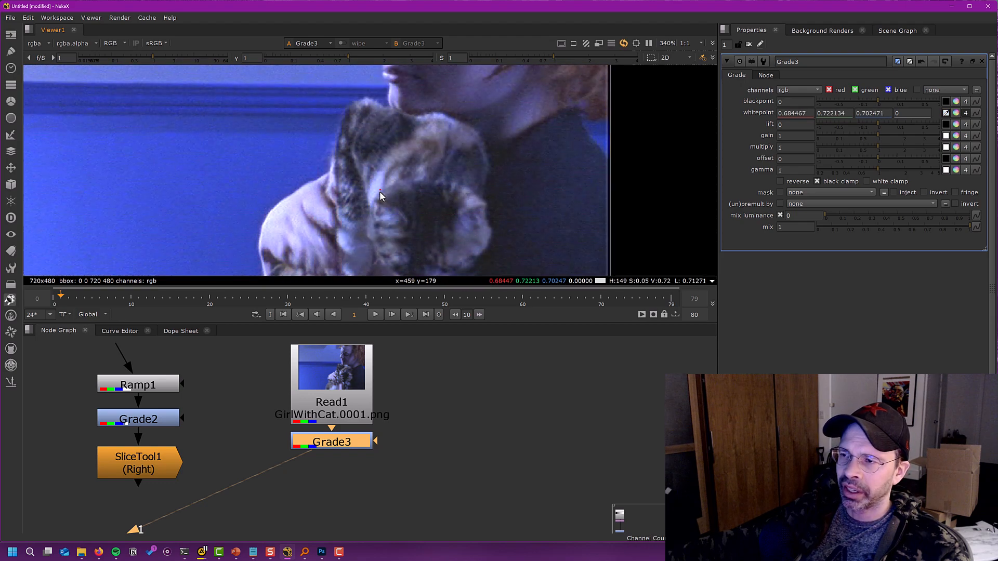
{"action": "left_click_drag", "start_coordinate": [380, 191], "coordinate": [376, 186], "text": "ctrl"}
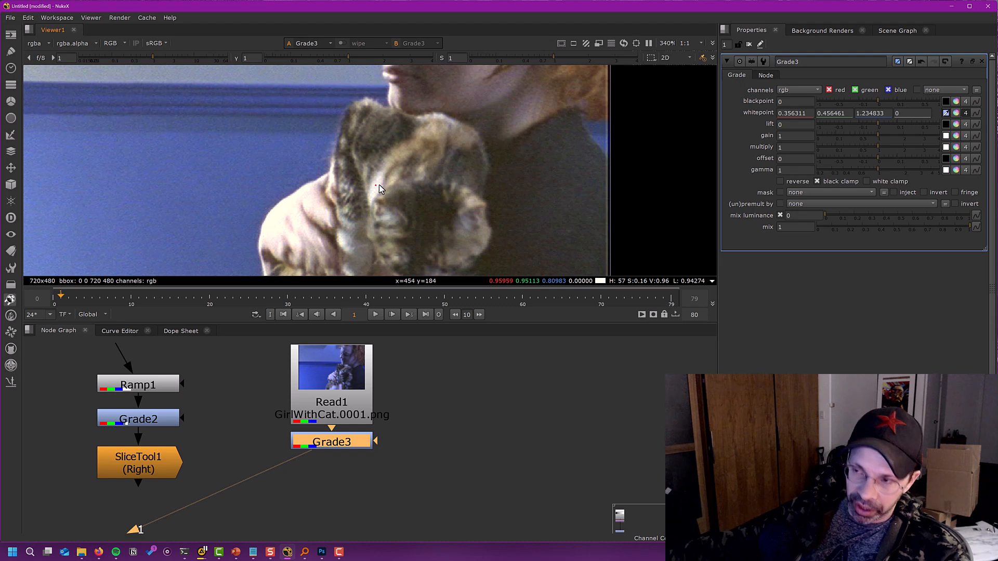
{"action": "left_click", "coordinate": [375, 187], "text": "ctrl"}
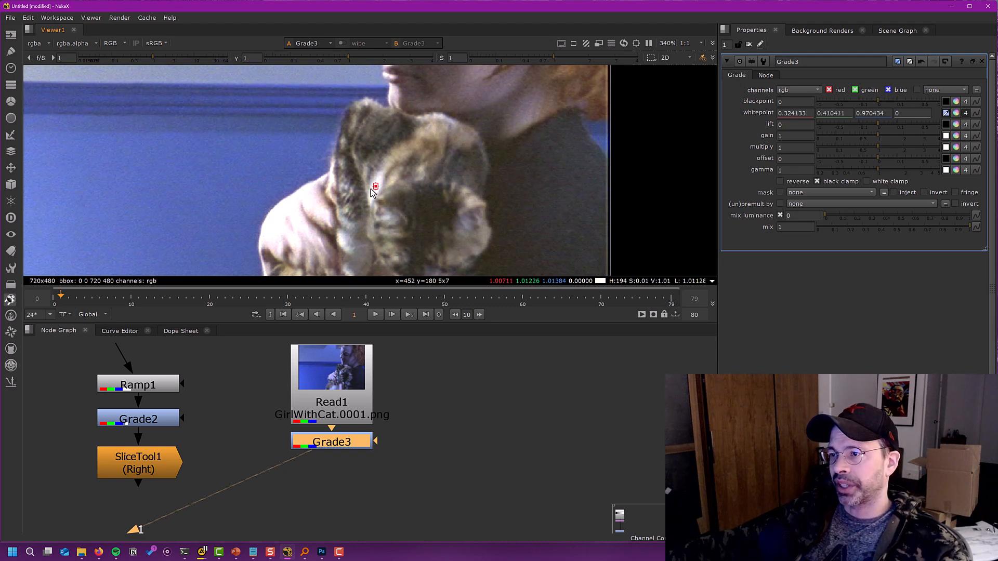
Lower Grade3's gain to 0.6 to darken the white-balanced GirlWithCat footage.
{"action": "scroll", "coordinate": [382, 195], "scroll_direction": "down", "scroll_amount": 5}
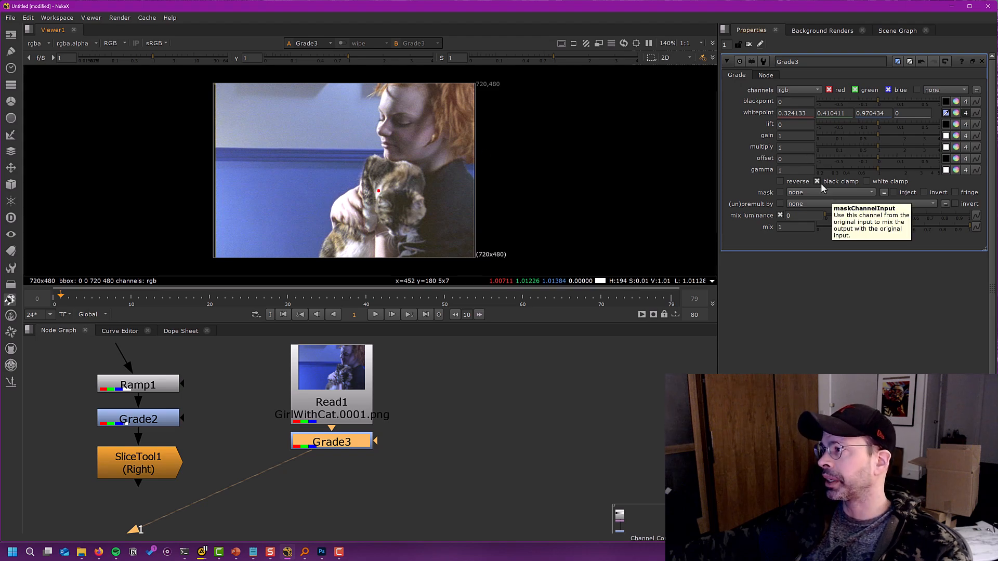
{"action": "scroll", "coordinate": [356, 191], "scroll_direction": "up", "scroll_amount": 2}
{"action": "scroll", "coordinate": [390, 197], "scroll_direction": "up", "scroll_amount": 12}
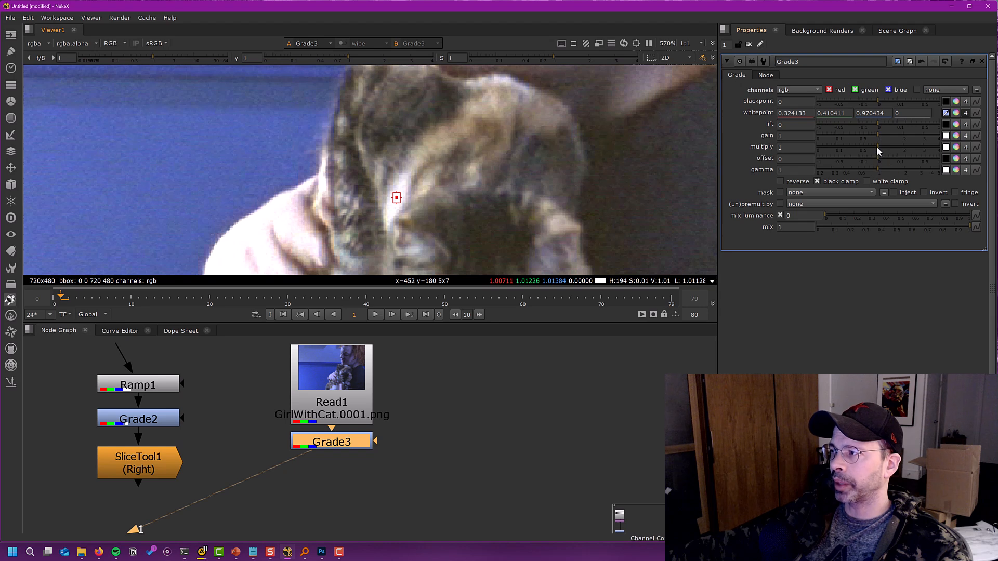
{"action": "left_click_drag", "start_coordinate": [877, 139], "coordinate": [865, 140]}
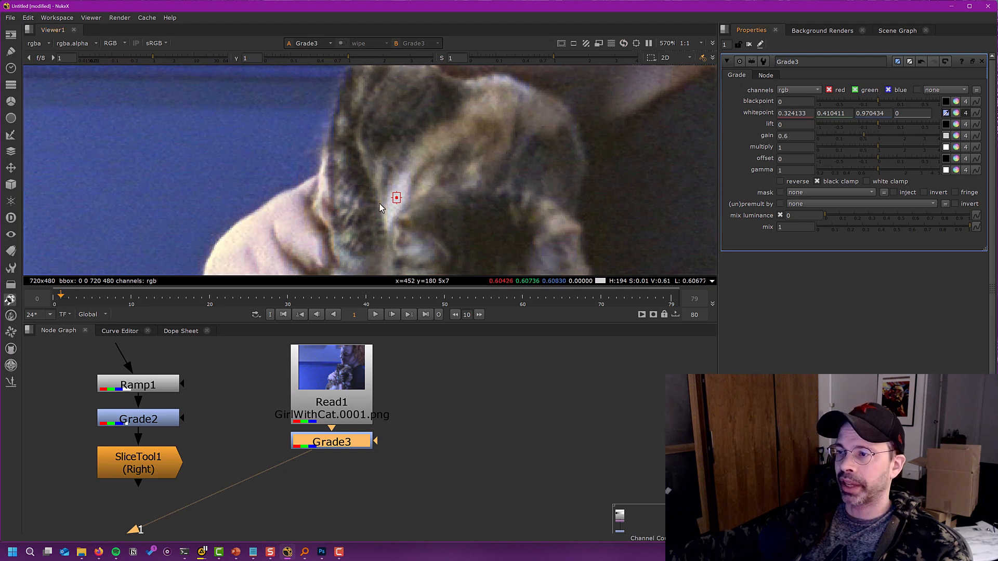
{"action": "scroll", "coordinate": [396, 189], "scroll_direction": "down", "scroll_amount": 6}
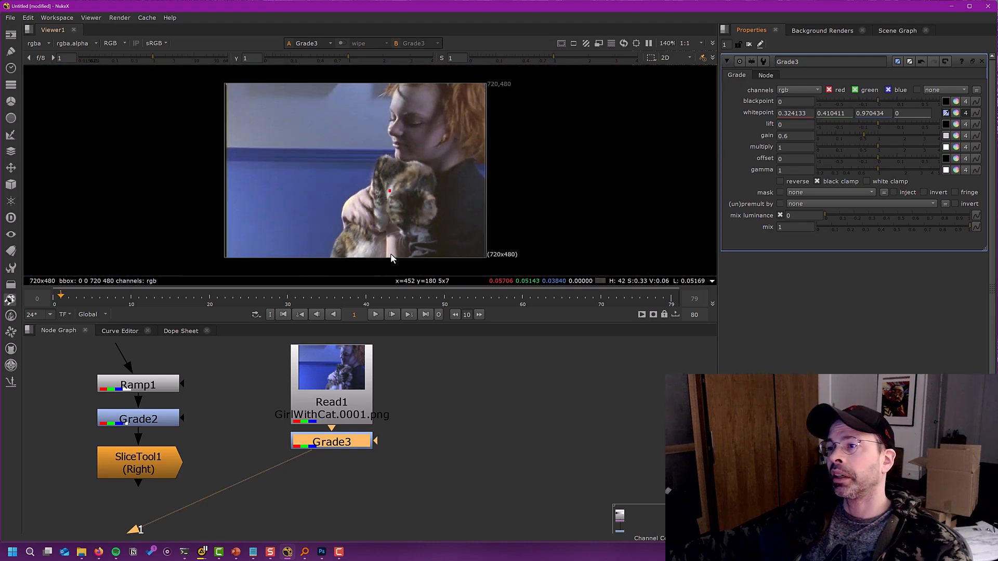
Disable and re-enable Grade3 twice to compare the original and graded footage.
{"action": "left_click", "coordinate": [351, 443]}
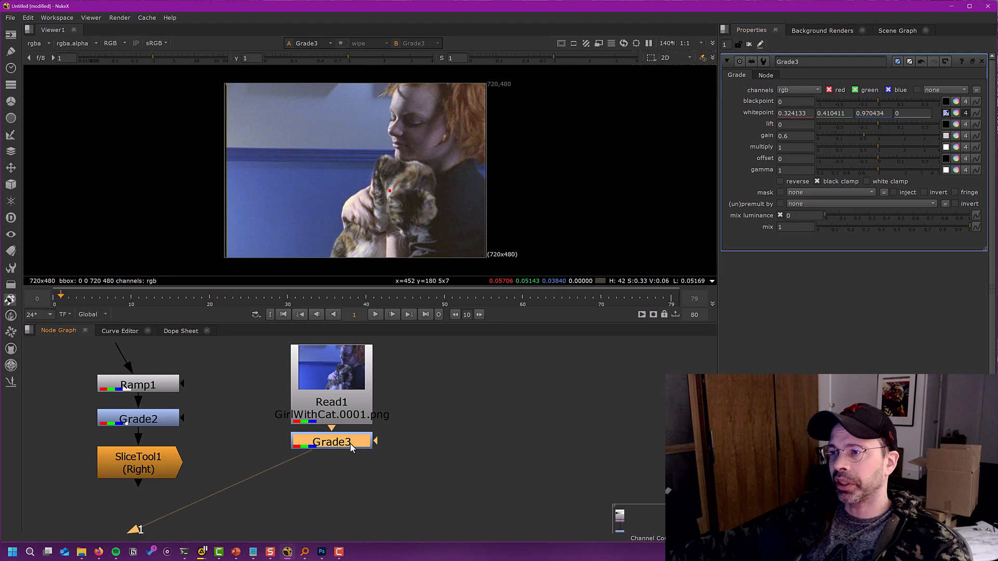
{"action": "key", "text": "d"}
{"action": "key", "text": "d"}
{"action": "key", "text": "d"}
{"action": "key", "text": "d"}
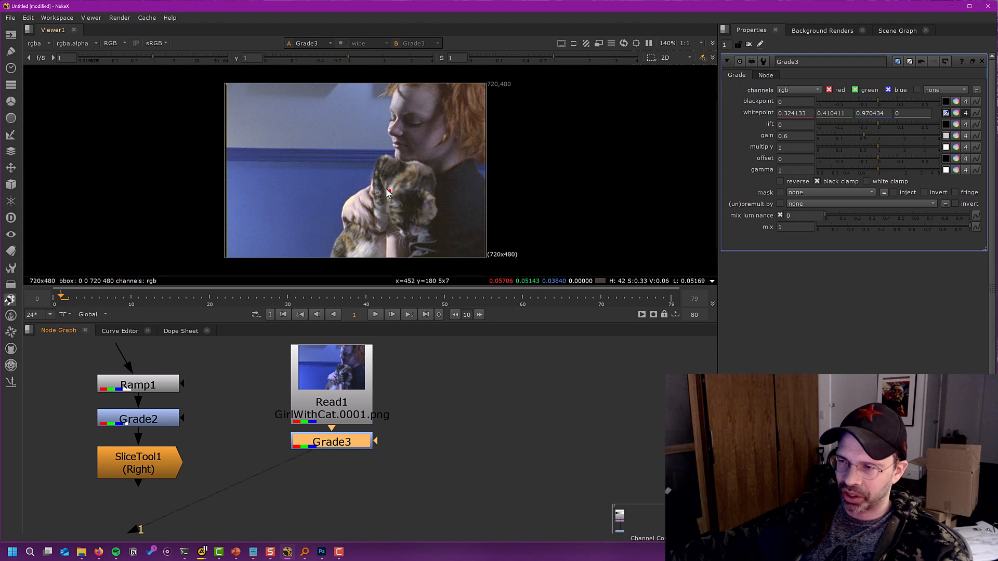
{"action": "scroll", "coordinate": [396, 192], "scroll_direction": "up", "scroll_amount": 4}
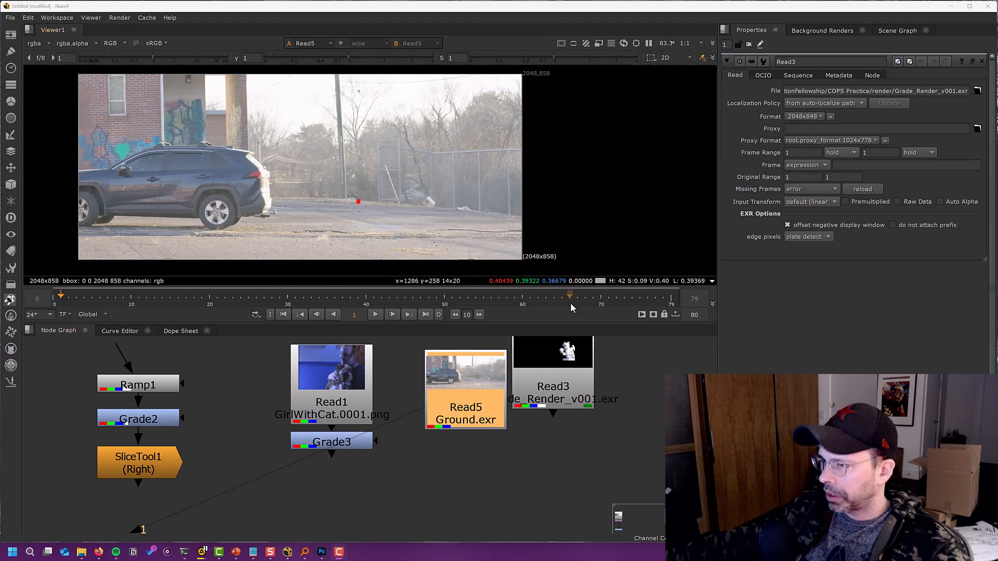
Clear the viewer's color sample, space Read3 away from Read5, and add a Merge node below them.
{"action": "left_click", "coordinate": [466, 255]}
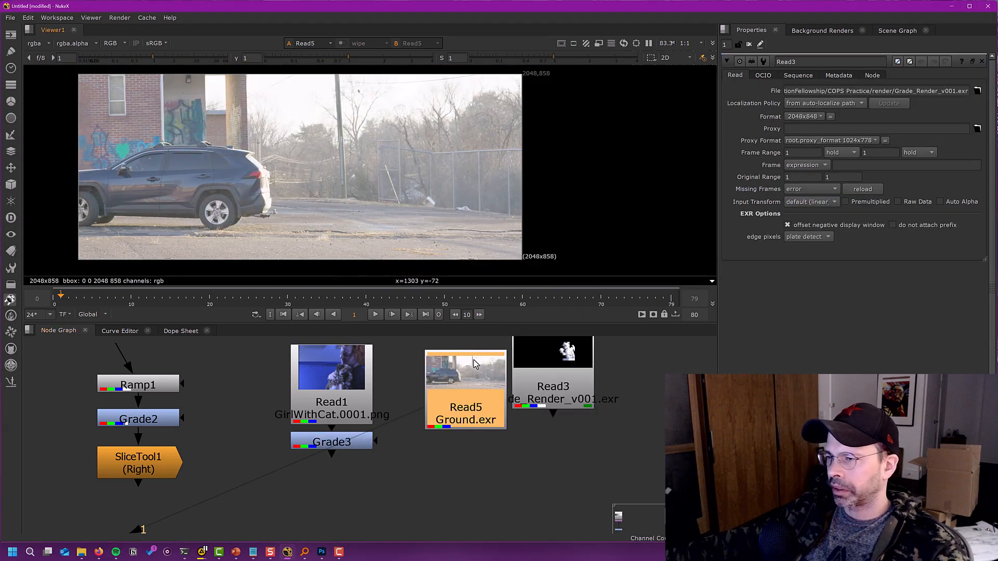
{"action": "left_click_drag", "start_coordinate": [555, 400], "coordinate": [586, 402]}
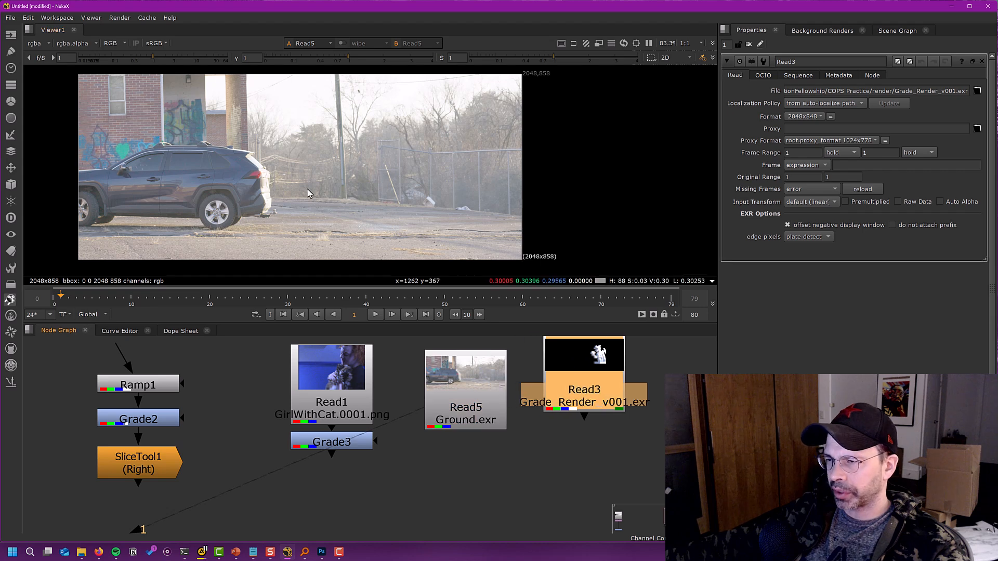
{"action": "left_click", "coordinate": [469, 510]}
{"action": "key", "text": "m"}
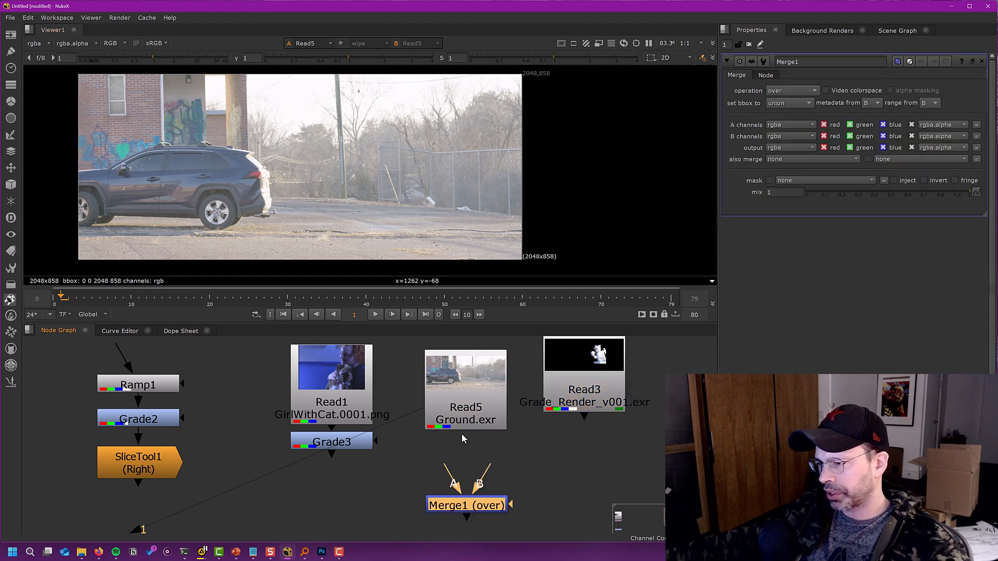
Connect Merge1's B input to Read5 and its A input to Read3, and show the merge in the viewer.
{"action": "left_click_drag", "start_coordinate": [486, 470], "coordinate": [466, 406]}
{"action": "left_click_drag", "start_coordinate": [449, 468], "coordinate": [577, 398]}
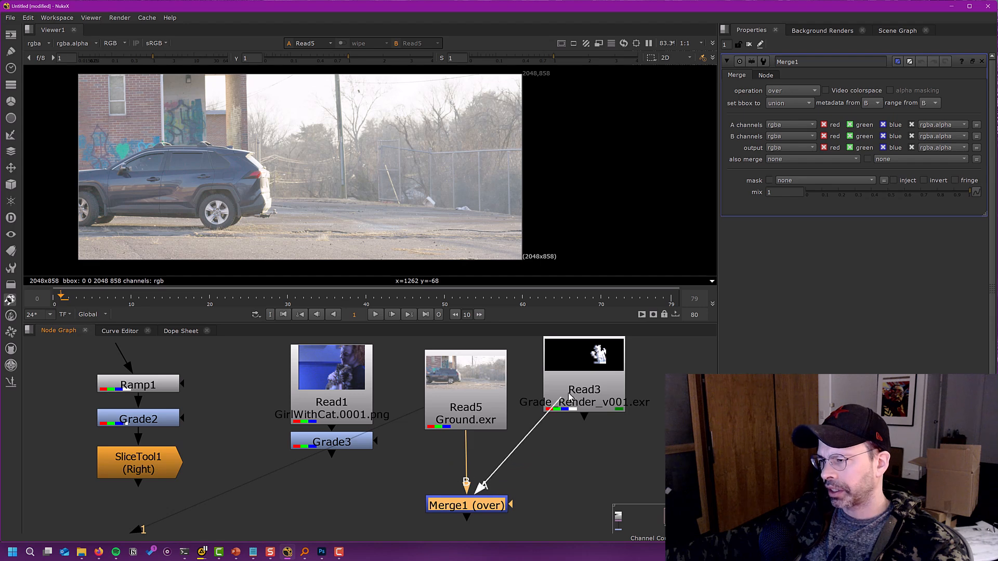
{"action": "left_click_drag", "start_coordinate": [494, 513], "coordinate": [498, 500]}
{"action": "key", "text": "1"}
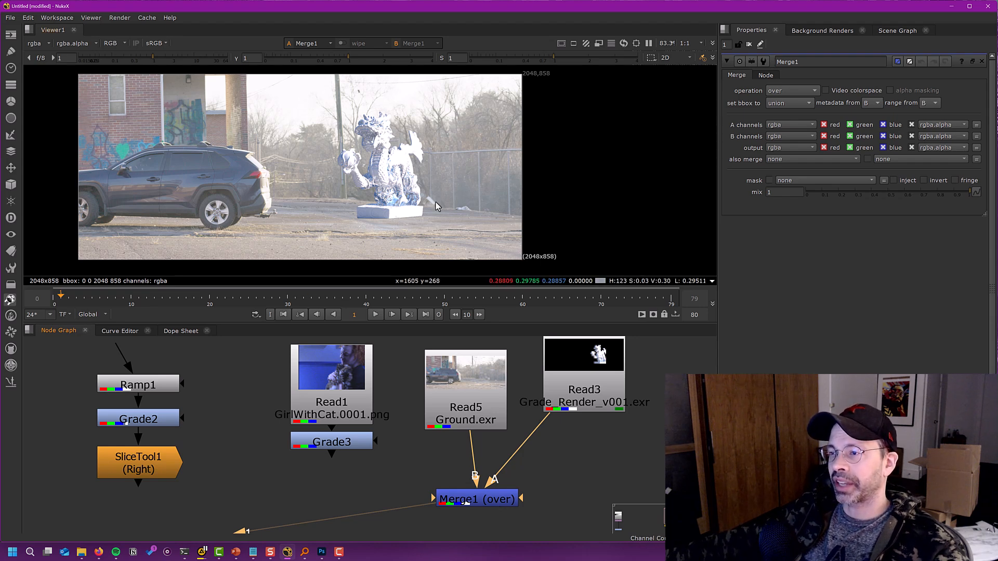
Shift Read3 farther from Read5 and insert a Grade node between it and Merge1's A input.
{"action": "left_click_drag", "start_coordinate": [341, 109], "coordinate": [427, 223]}
{"action": "scroll", "coordinate": [435, 208], "scroll_direction": "up", "scroll_amount": 3}
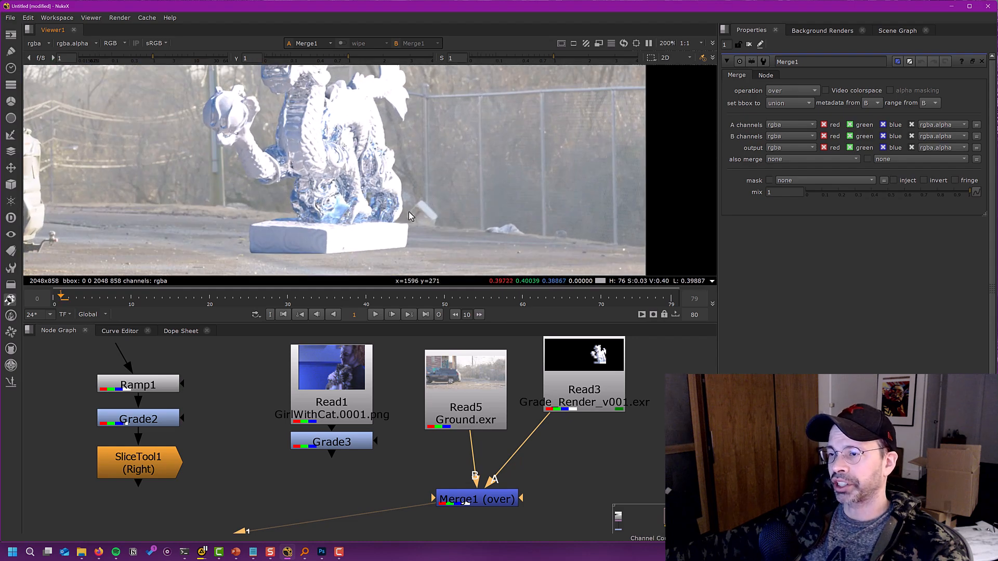
{"action": "scroll", "coordinate": [425, 191], "scroll_direction": "up", "scroll_amount": 1}
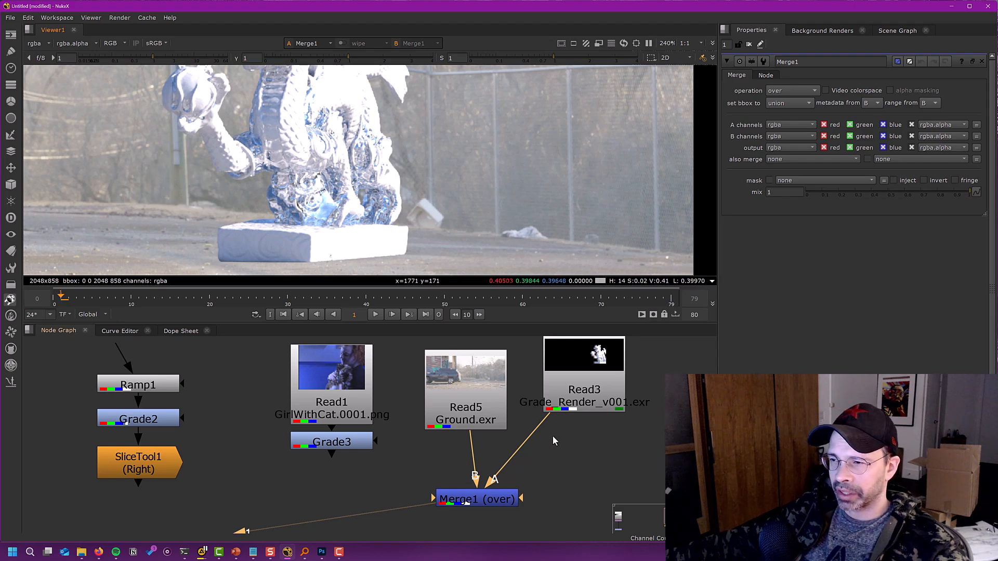
{"action": "scroll", "coordinate": [386, 222], "scroll_direction": "down", "scroll_amount": 1}
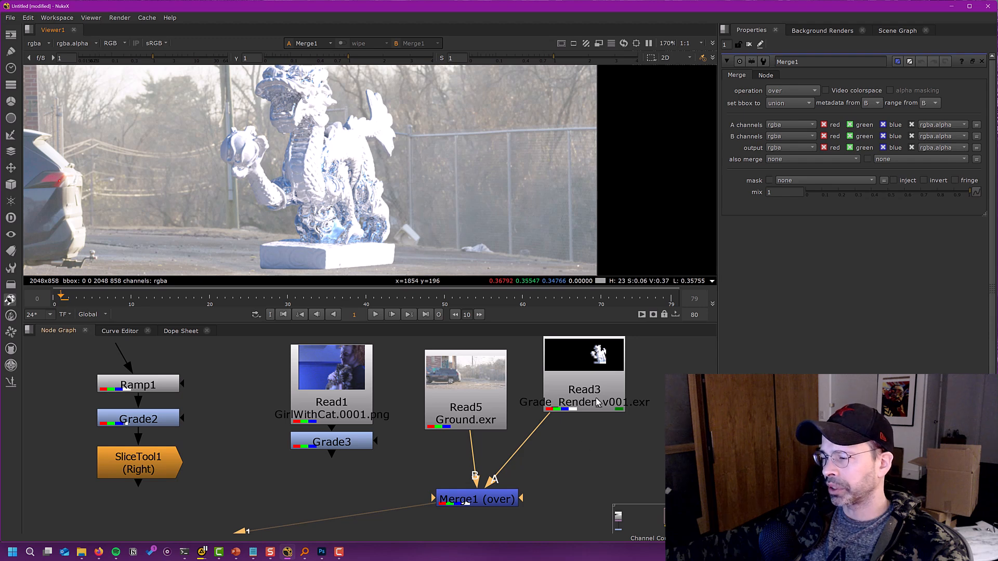
{"action": "left_click_drag", "start_coordinate": [596, 398], "coordinate": [622, 394]}
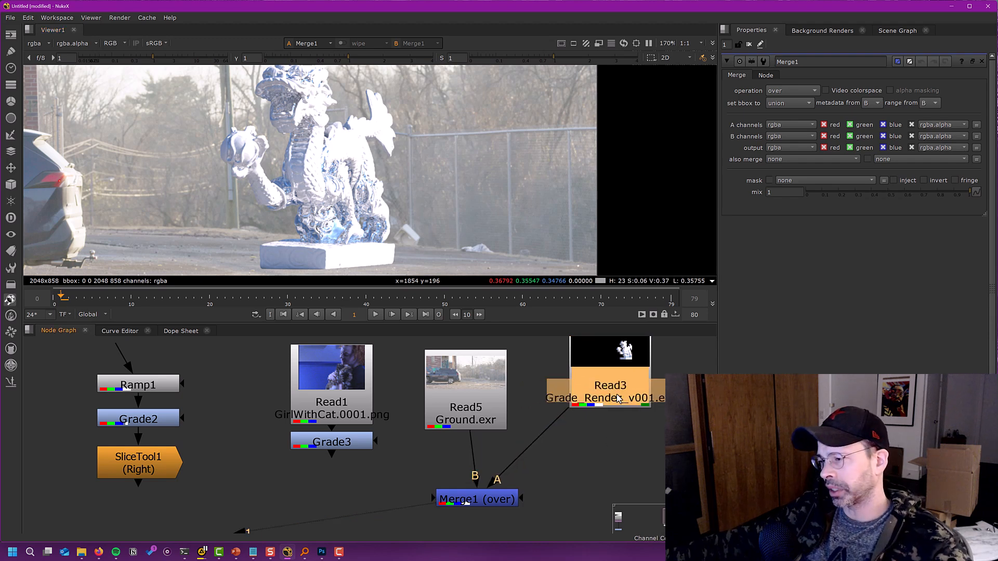
{"action": "key", "text": "g"}
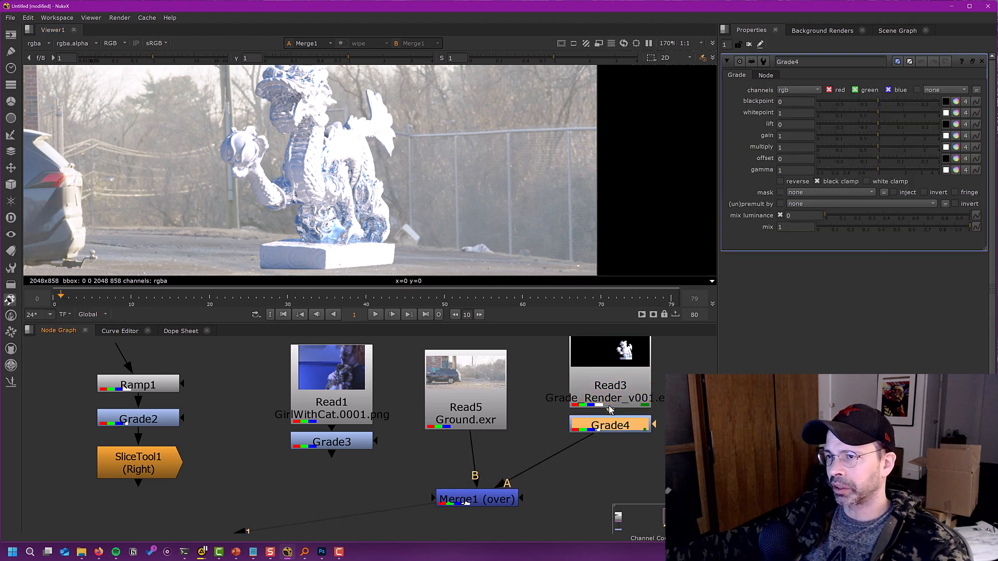
Sample Grade4's whitepoint from the brightest area of the statue's tail.
{"action": "left_click", "coordinate": [788, 103]}
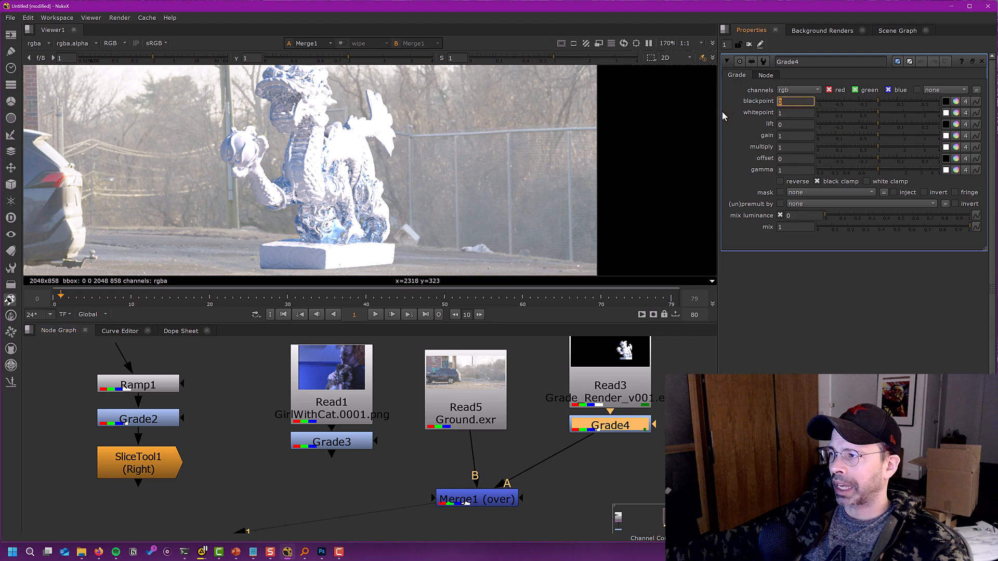
{"action": "left_click", "coordinate": [790, 115]}
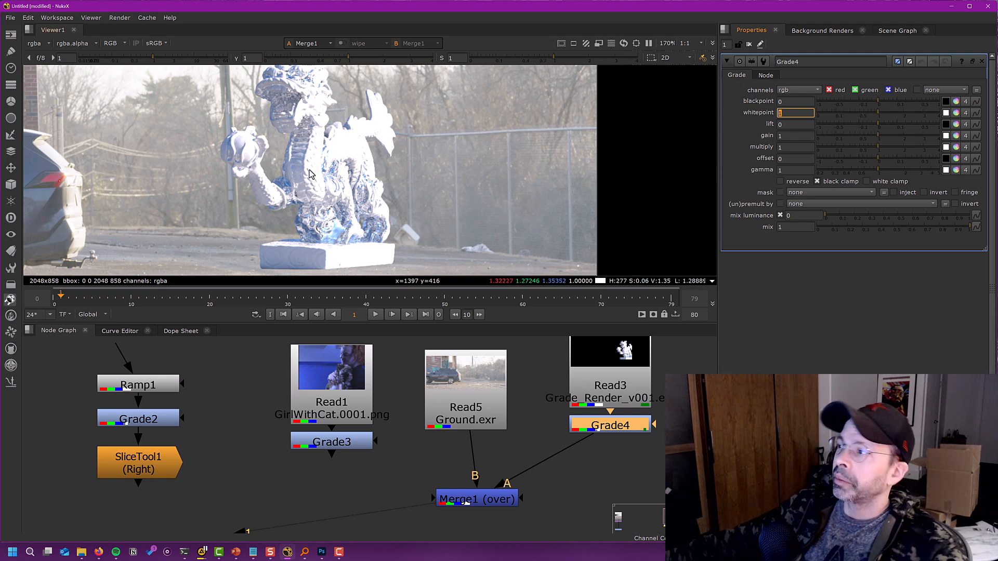
{"action": "left_click", "coordinate": [946, 113]}
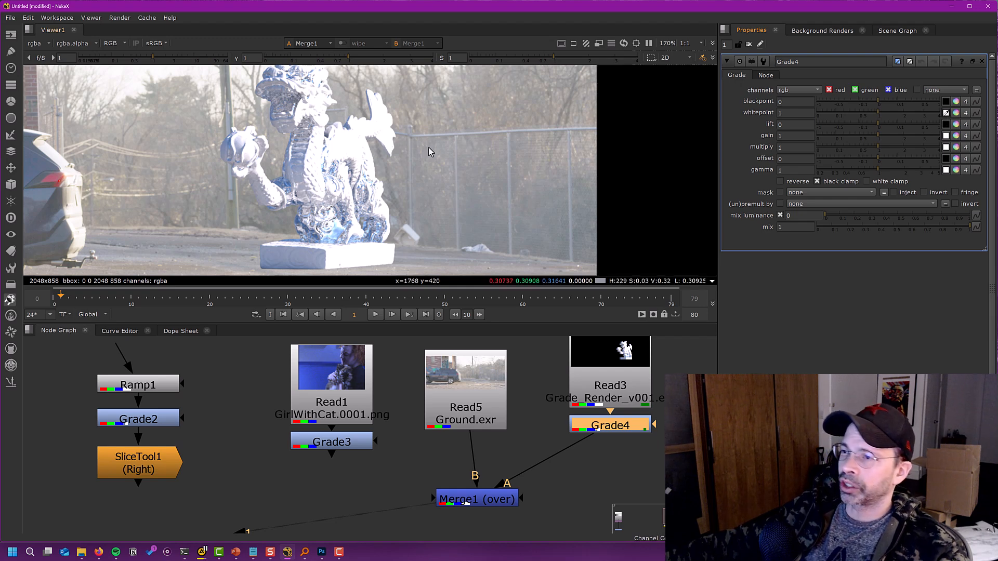
{"action": "left_click", "coordinate": [382, 117], "text": "ctrl"}
{"action": "left_click", "coordinate": [381, 118], "text": "ctrl"}
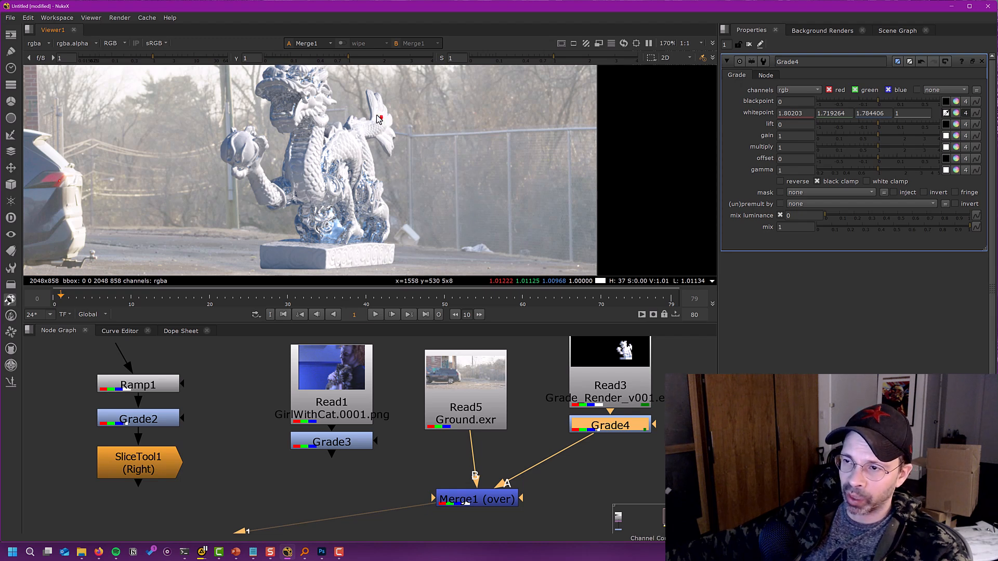
Sample Grade4's blackpoint from the darkest lower corner of the statue's base.
{"action": "left_click", "coordinate": [946, 102]}
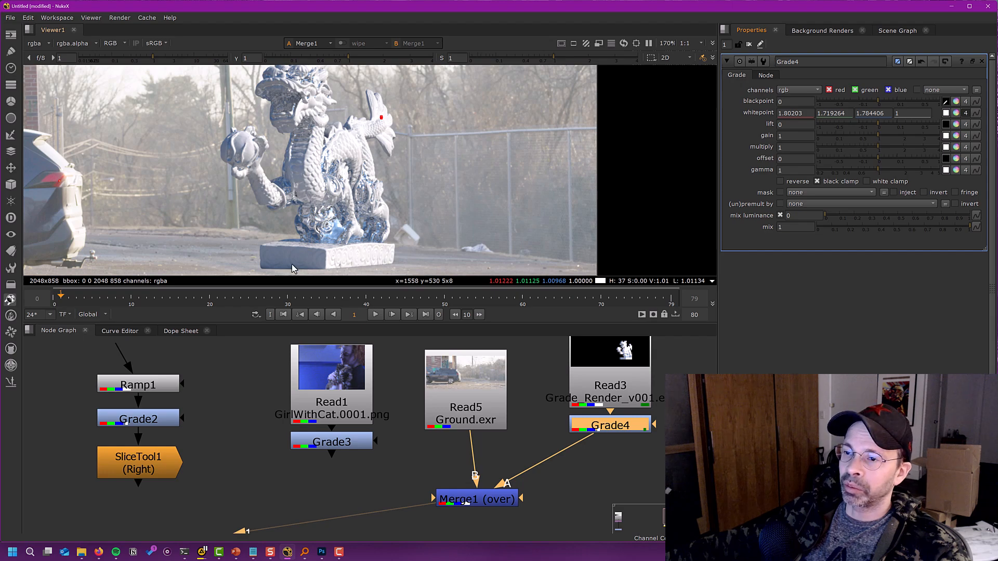
{"action": "scroll", "coordinate": [268, 266], "scroll_direction": "up", "scroll_amount": 6}
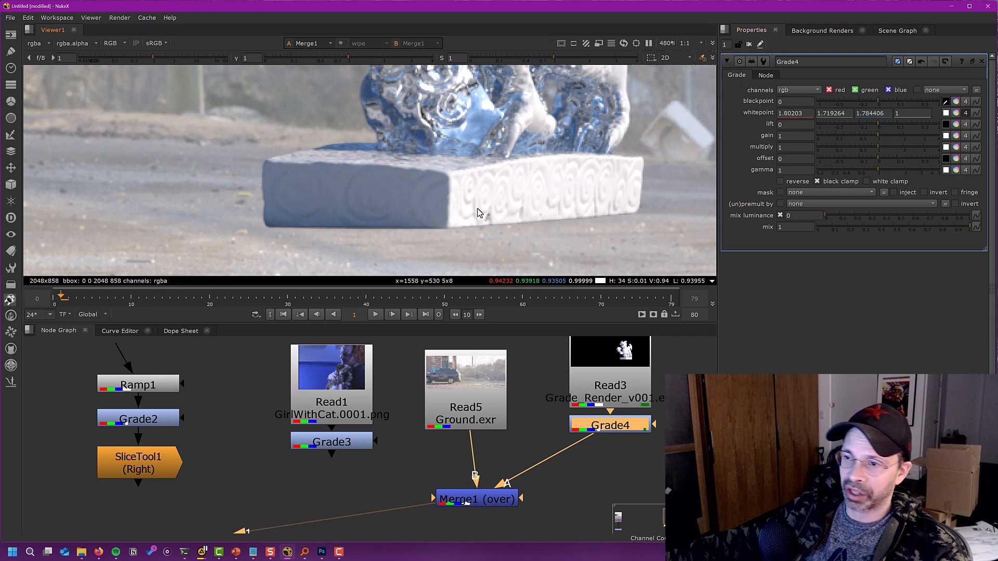
{"action": "left_click", "coordinate": [274, 216], "text": "ctrl"}
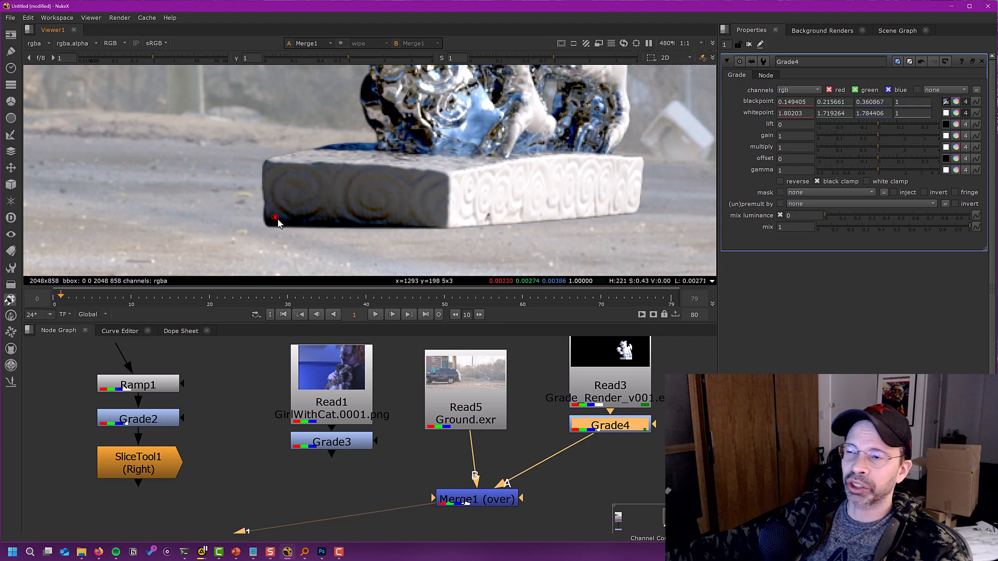
{"action": "scroll", "coordinate": [300, 214], "scroll_direction": "down", "scroll_amount": 5}
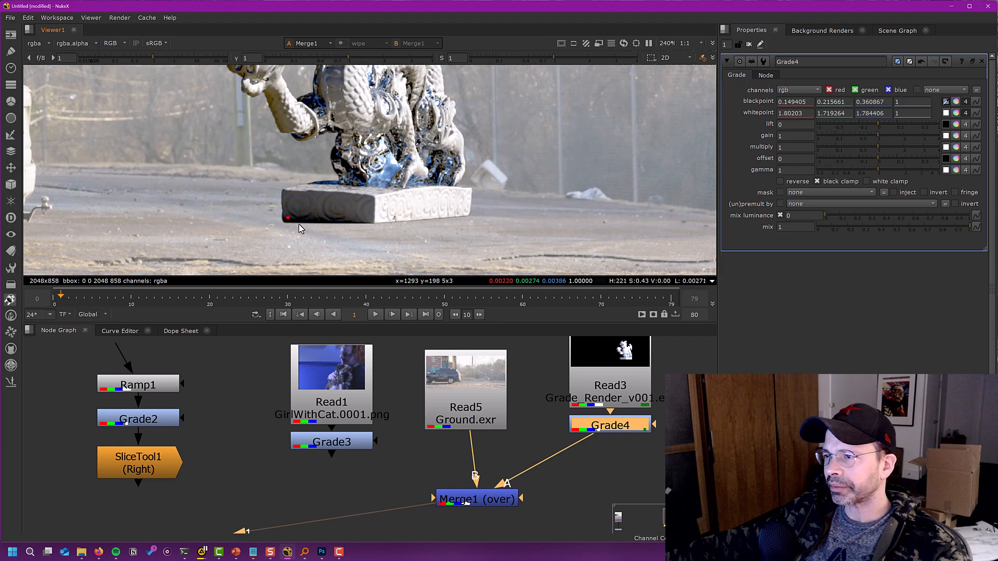
{"action": "middle_click_drag", "start_coordinate": [352, 142], "coordinate": [343, 193]}
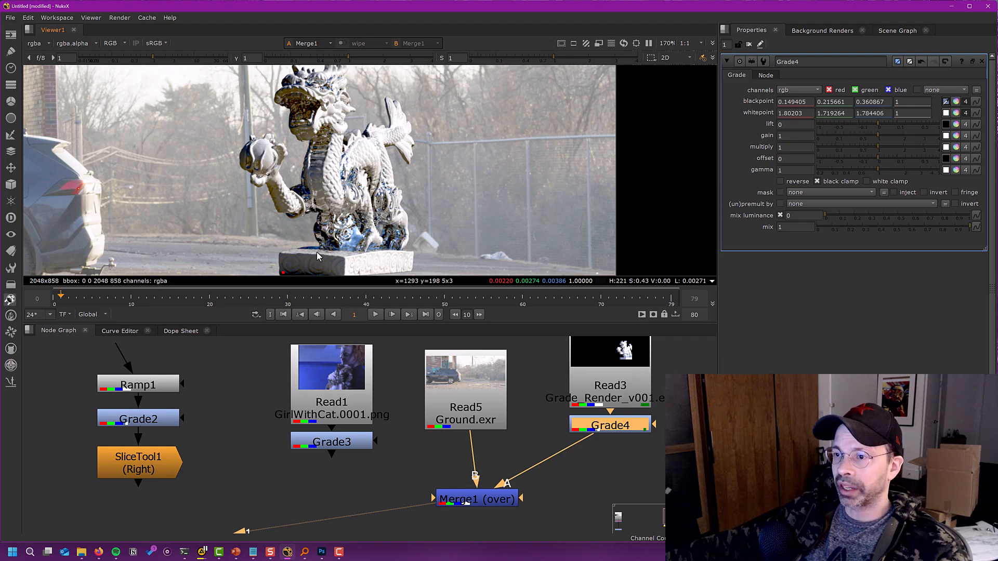
Try sampling Grade4's lift from the dark background beside the statue, and undo the sample.
{"action": "scroll", "coordinate": [434, 213], "scroll_direction": "up", "scroll_amount": 4}
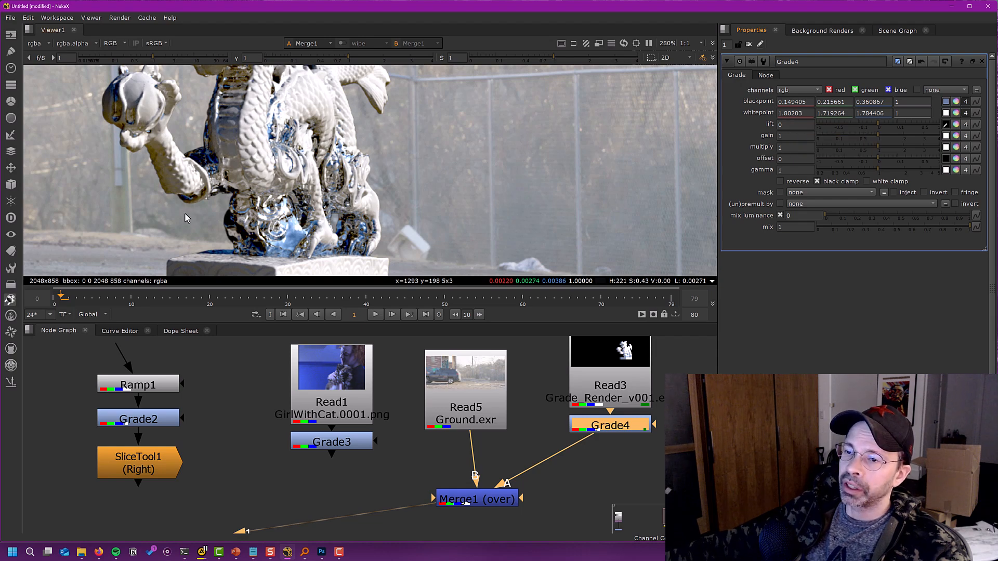
{"action": "middle_click_drag", "start_coordinate": [185, 213], "coordinate": [294, 173]}
{"action": "scroll", "coordinate": [284, 257], "scroll_direction": "up", "scroll_amount": 3}
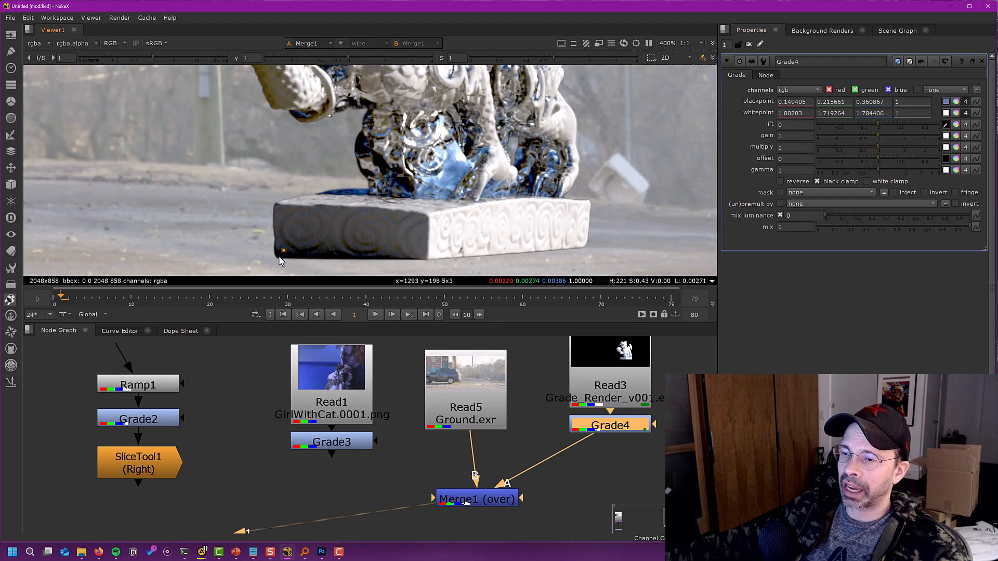
{"action": "middle_click_drag", "start_coordinate": [238, 125], "coordinate": [235, 182]}
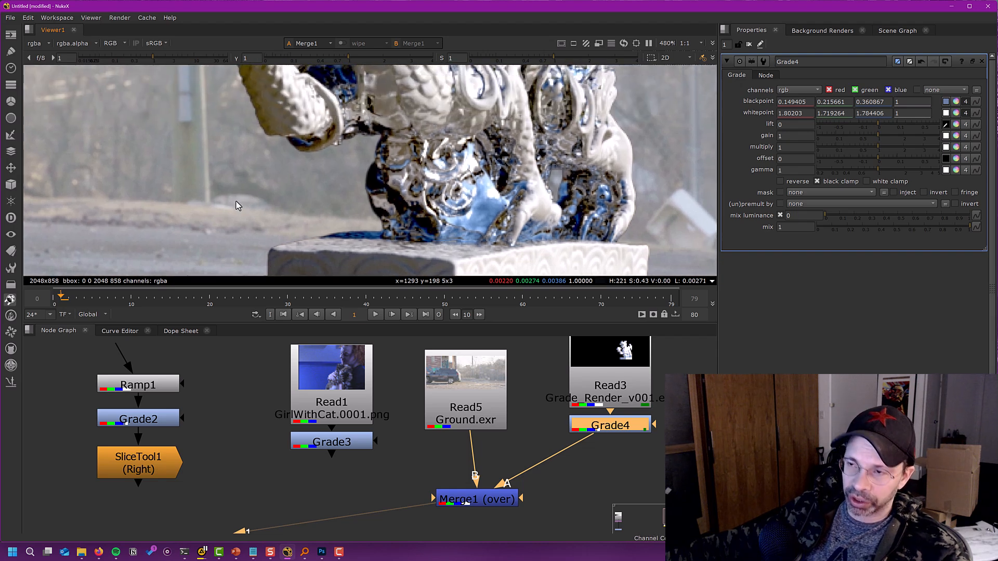
{"action": "left_click", "coordinate": [247, 189], "text": "ctrl"}
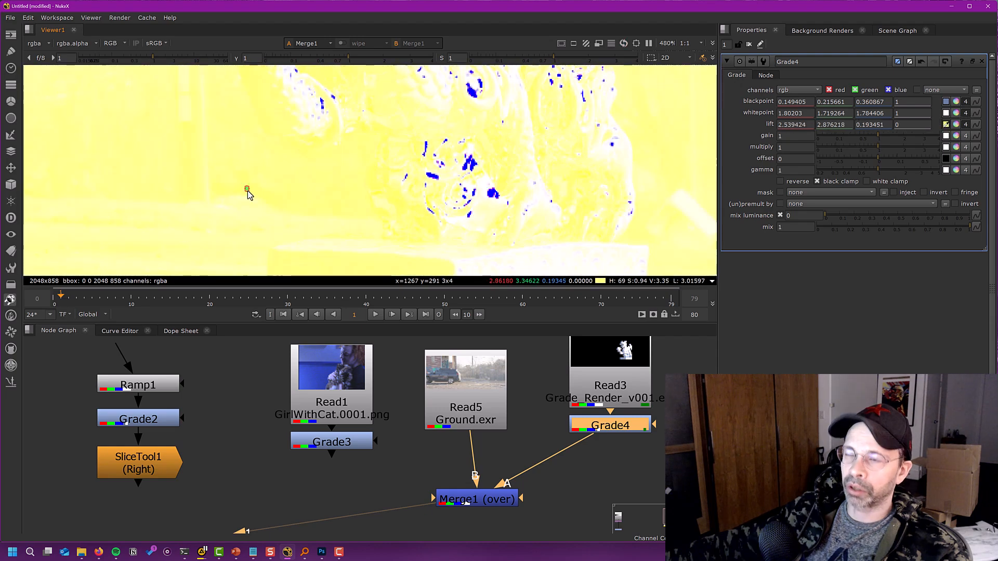
{"action": "key", "text": "ctrl+z"}
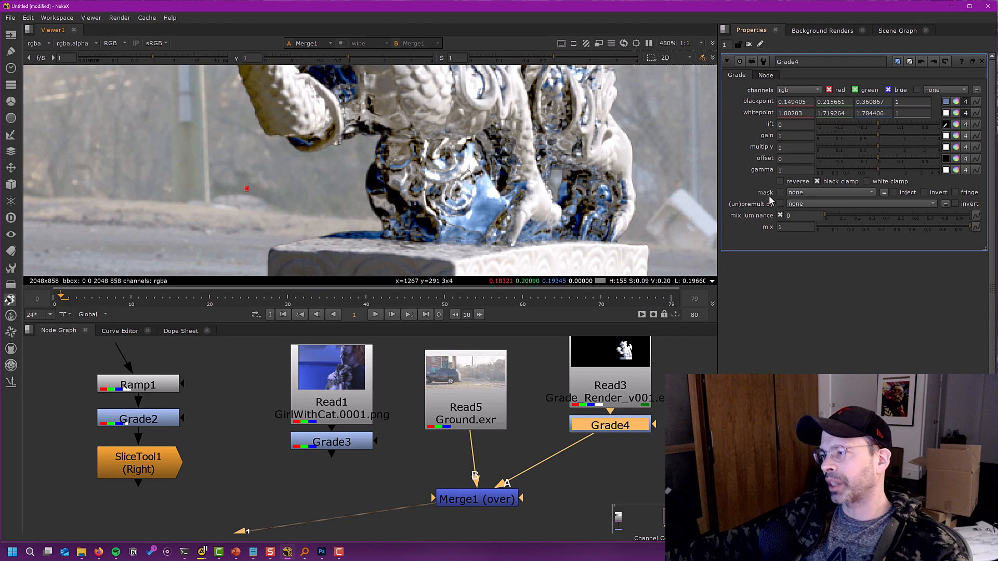
Set Grade4 to (un)premult by rgba.alpha and sample its lift from the dark background beside the statue.
{"action": "left_click", "coordinate": [801, 203]}
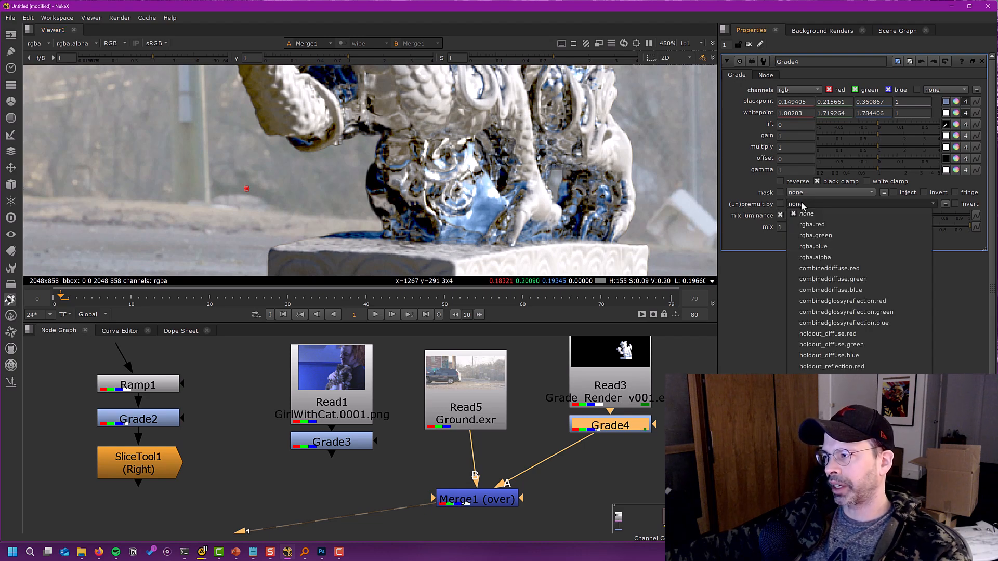
{"action": "left_click", "coordinate": [821, 257]}
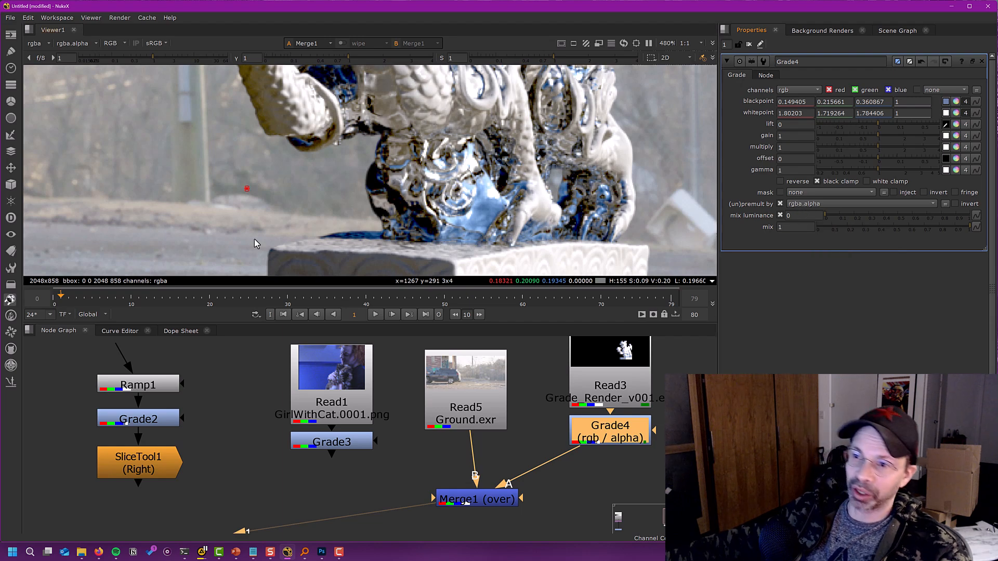
{"action": "left_click", "coordinate": [254, 191], "text": "ctrl"}
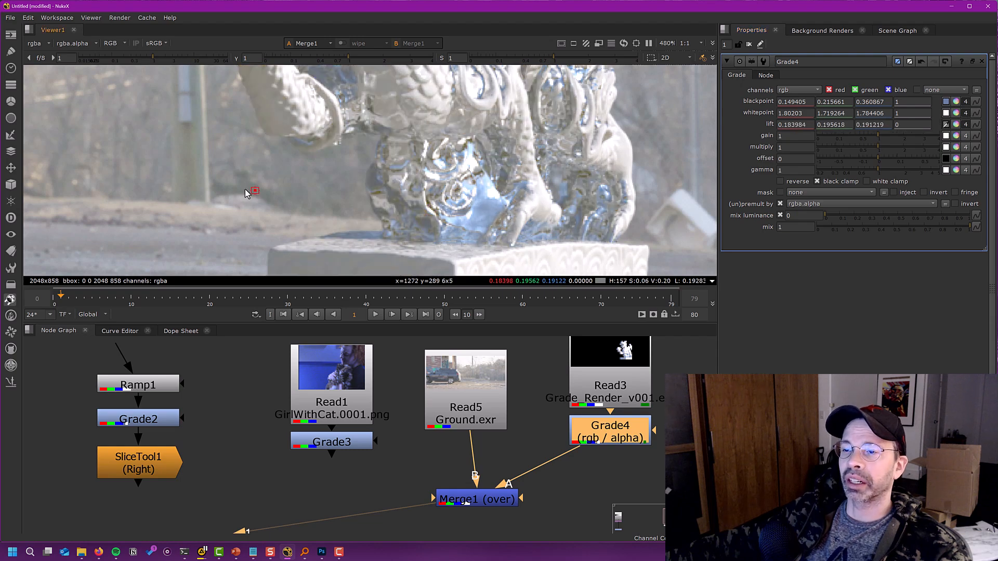
{"action": "left_click", "coordinate": [250, 191], "text": "ctrl"}
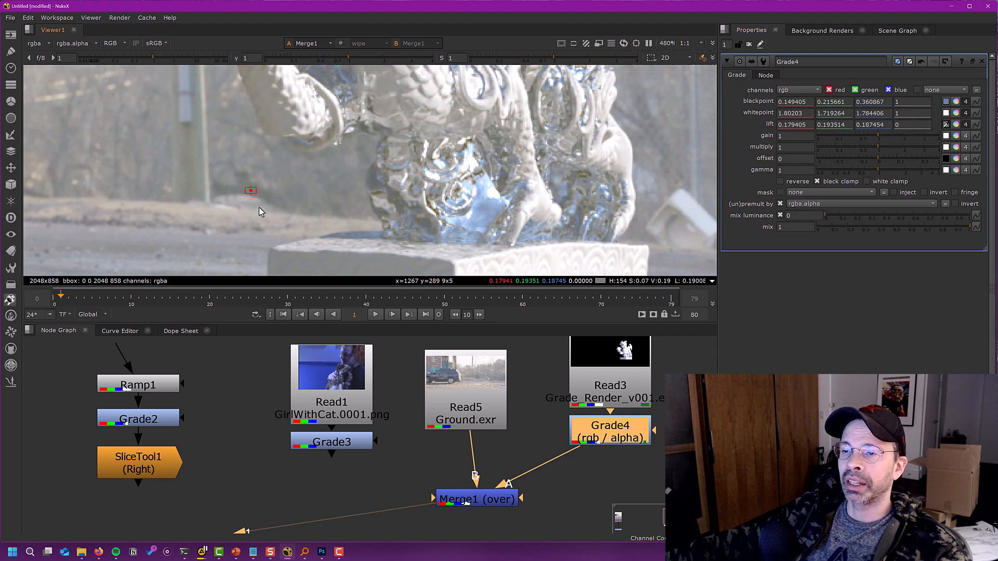
Sample Grade4's gain from the white object on the ground behind the statue.
{"action": "middle_click_drag", "start_coordinate": [309, 209], "coordinate": [330, 138]}
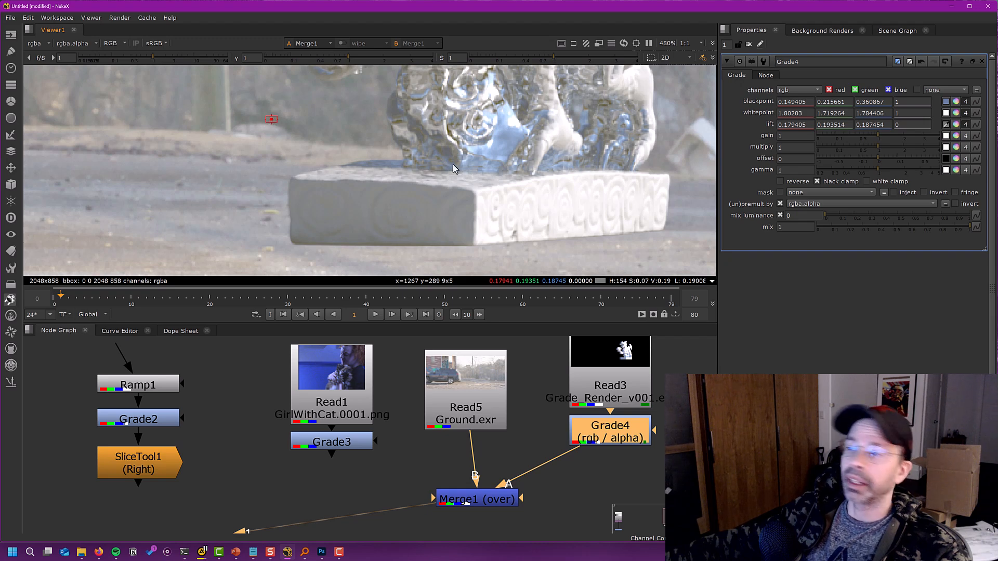
{"action": "middle_click_drag", "start_coordinate": [625, 135], "coordinate": [378, 235]}
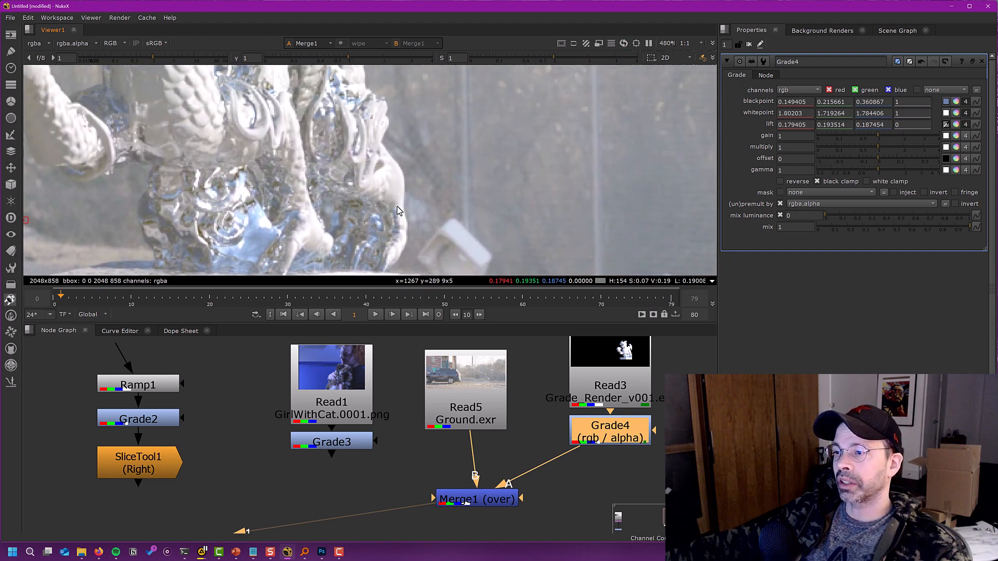
{"action": "left_click_drag", "start_coordinate": [459, 236], "coordinate": [465, 242], "text": "ctrl+shift"}
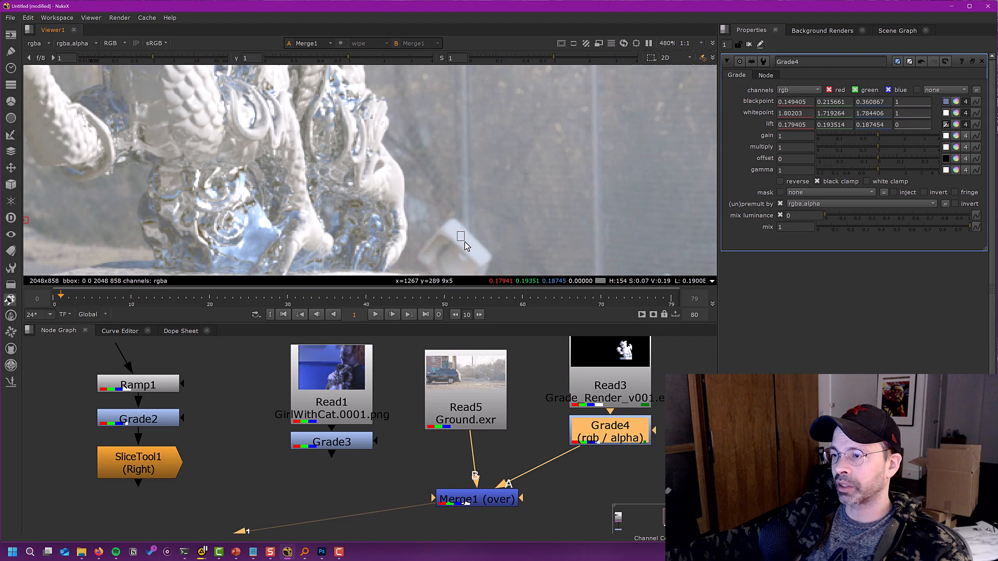
{"action": "scroll", "coordinate": [462, 245], "scroll_direction": "down", "scroll_amount": 2}
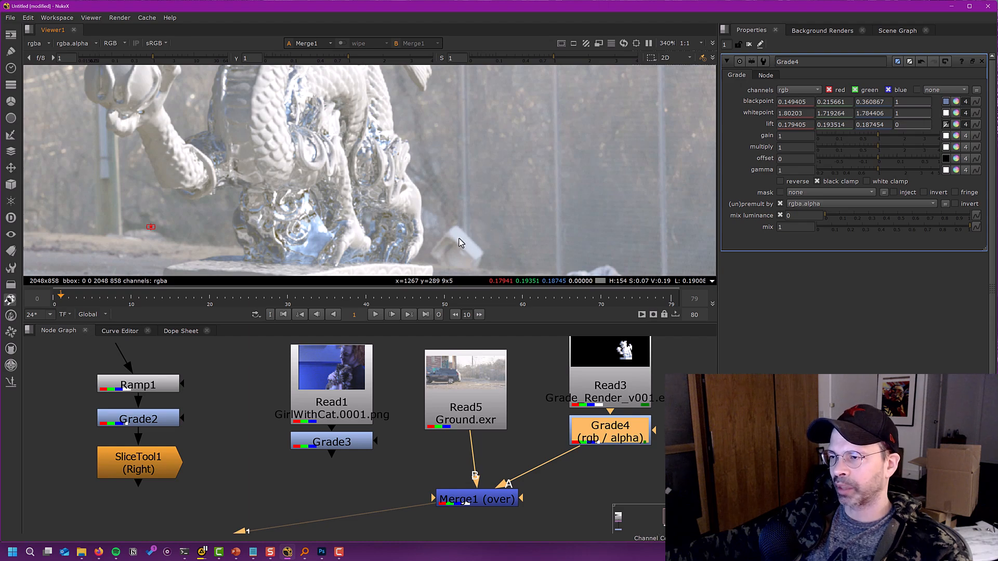
{"action": "scroll", "coordinate": [454, 163], "scroll_direction": "down", "scroll_amount": 2}
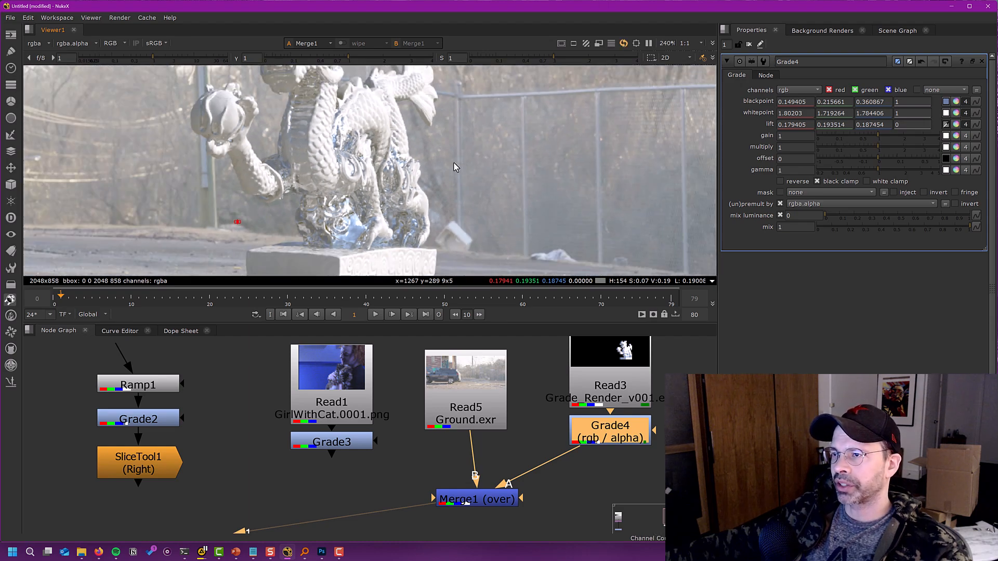
{"action": "middle_click_drag", "start_coordinate": [454, 163], "coordinate": [422, 189]}
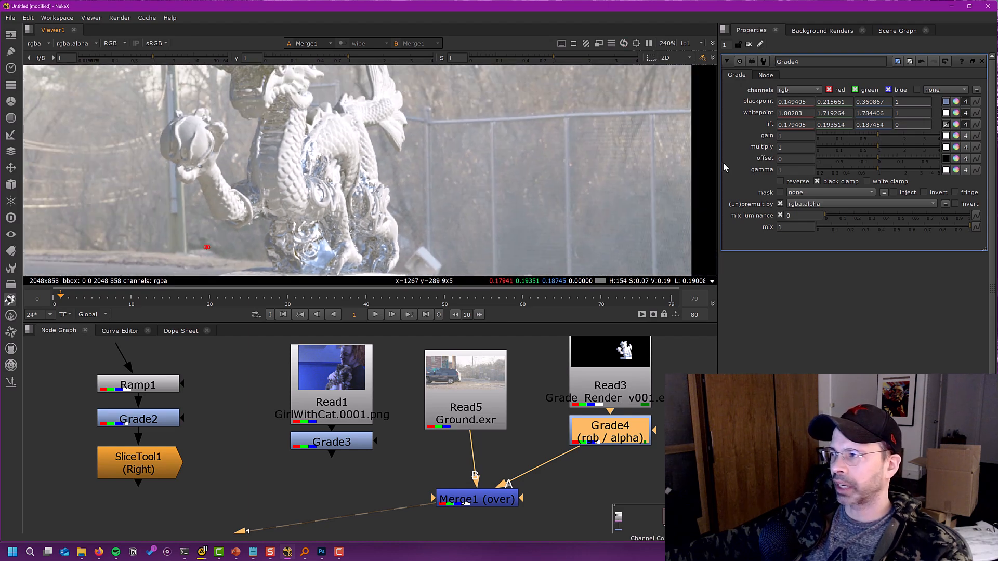
{"action": "left_click", "coordinate": [945, 137]}
{"action": "middle_click_drag", "start_coordinate": [406, 207], "coordinate": [404, 213]}
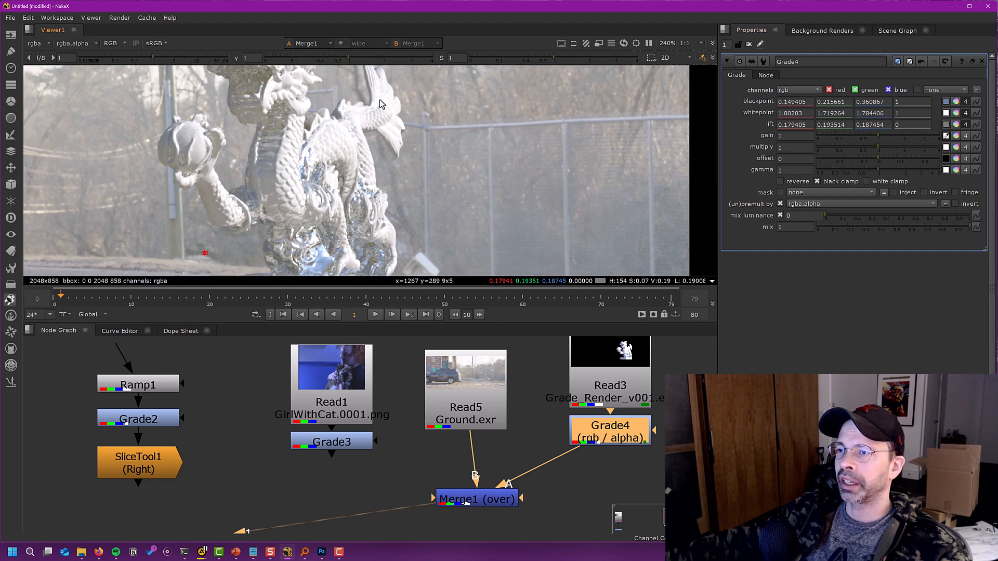
{"action": "left_click", "coordinate": [427, 262], "text": "ctrl"}
{"action": "left_click_drag", "start_coordinate": [428, 263], "coordinate": [429, 266], "text": "ctrl+shift"}
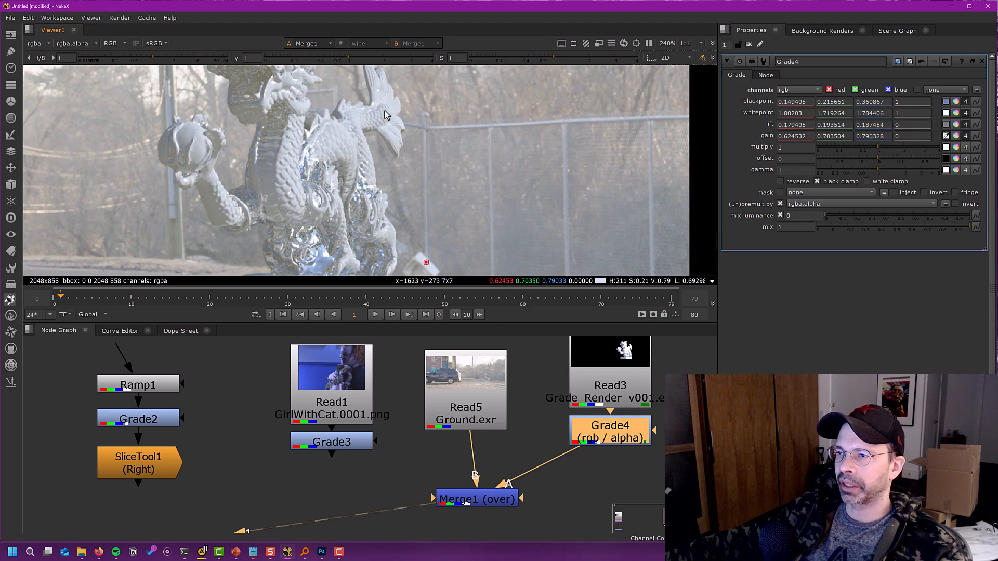
Examine how the graded statue's highlights and shadows compare with the surrounding ground plate.
{"action": "middle_click_drag", "start_coordinate": [444, 258], "coordinate": [454, 198]}
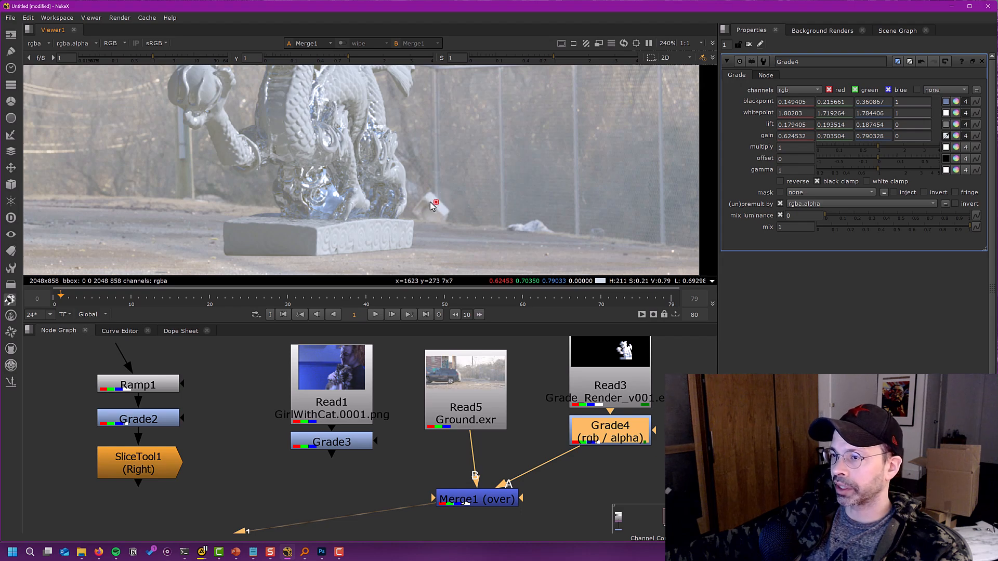
{"action": "scroll", "coordinate": [416, 193], "scroll_direction": "down", "scroll_amount": 4}
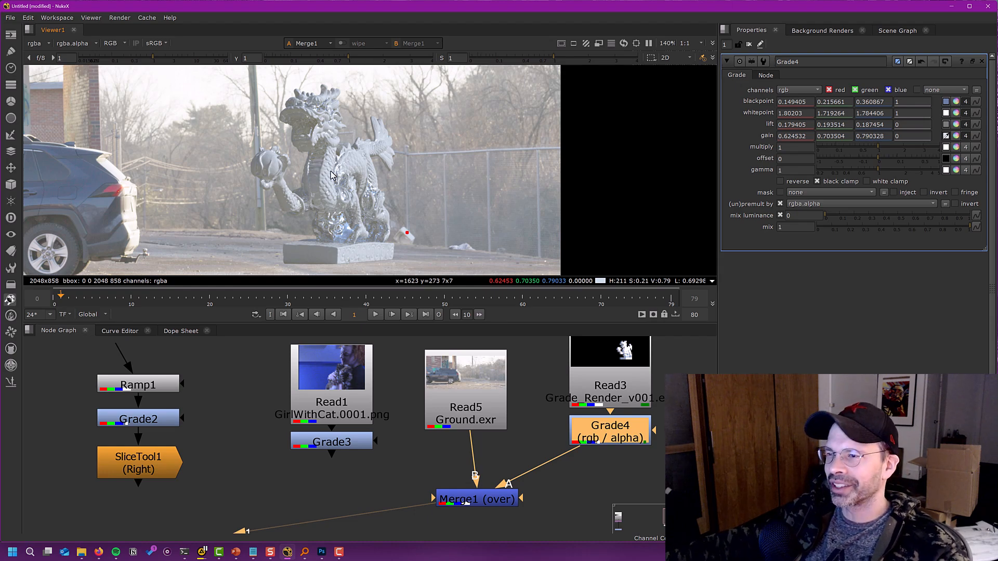
{"action": "scroll", "coordinate": [331, 170], "scroll_direction": "up", "scroll_amount": 2}
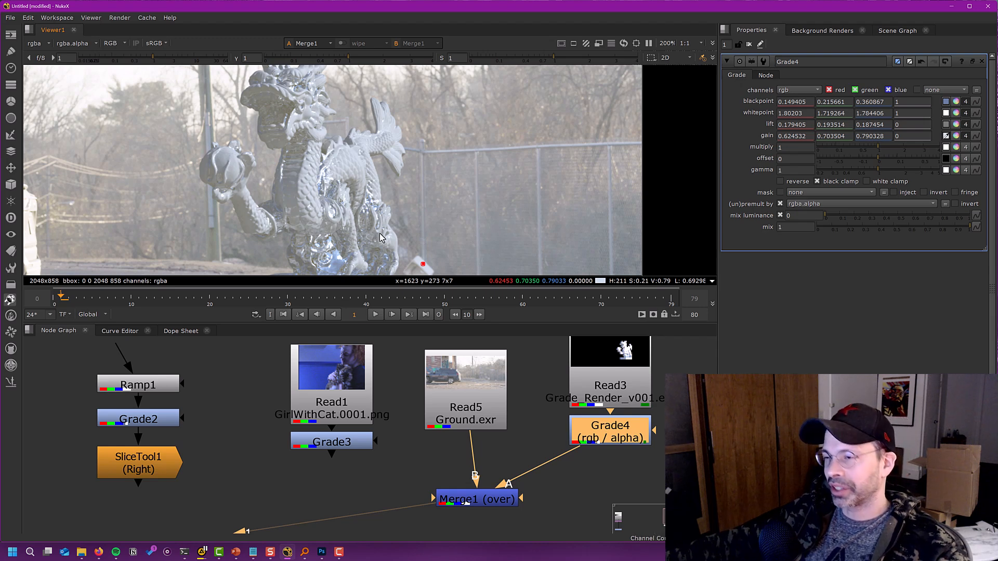
{"action": "middle_click_drag", "start_coordinate": [382, 238], "coordinate": [416, 210]}
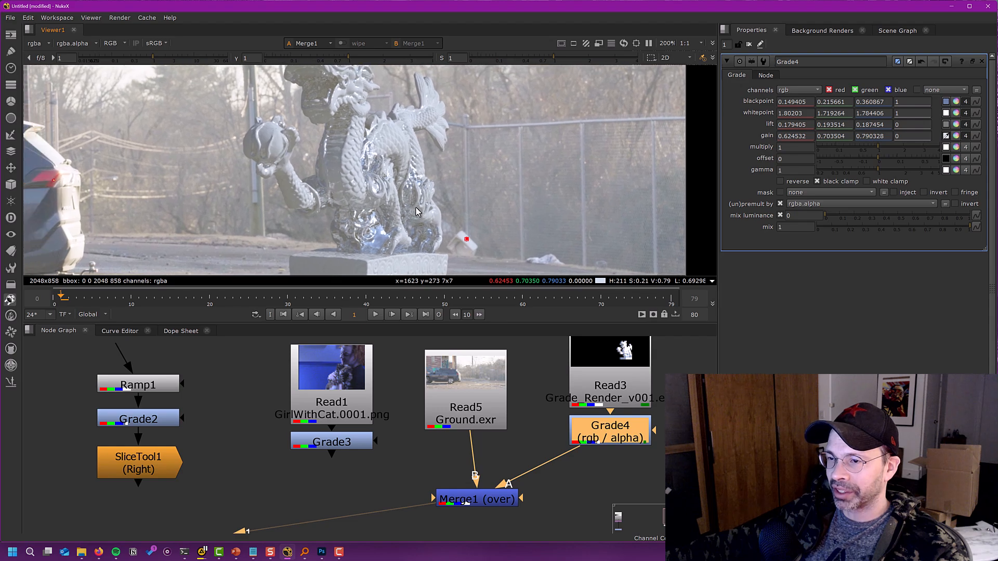
{"action": "scroll", "coordinate": [255, 218], "scroll_direction": "up", "scroll_amount": 5}
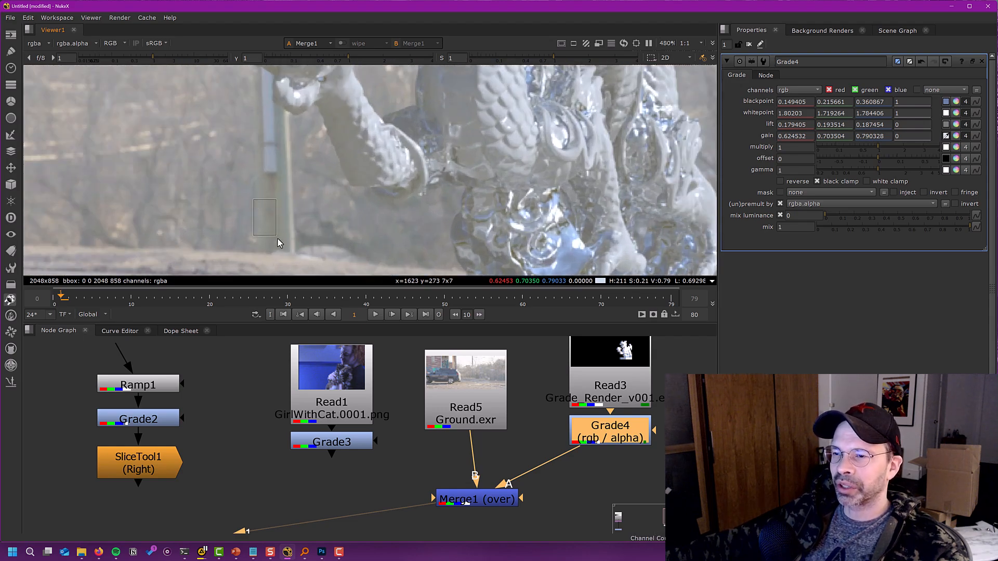
{"action": "left_click_drag", "start_coordinate": [277, 239], "coordinate": [282, 244], "text": "ctrl+shift"}
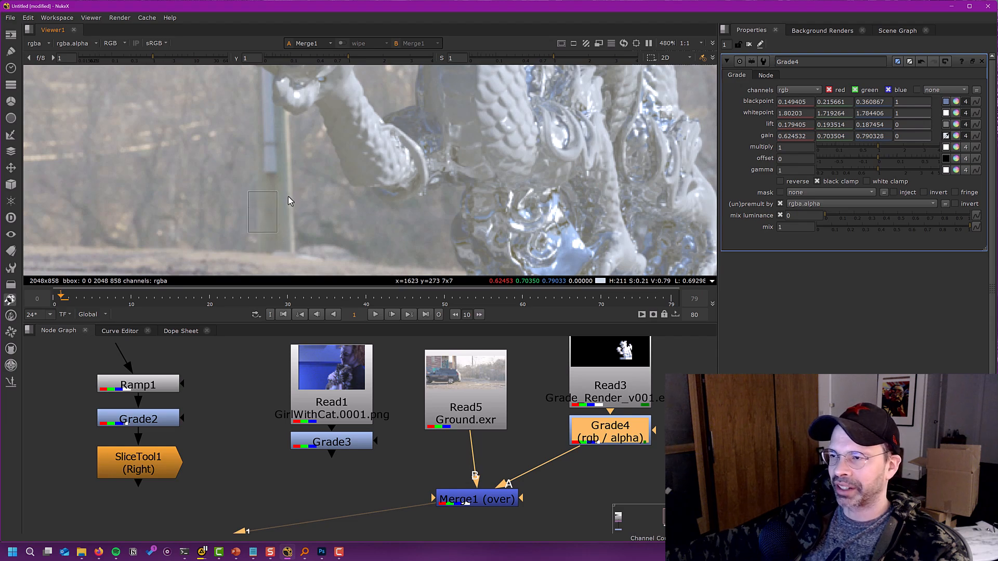
{"action": "scroll", "coordinate": [288, 196], "scroll_direction": "down", "scroll_amount": 3}
{"action": "scroll", "coordinate": [401, 151], "scroll_direction": "down", "scroll_amount": 1}
Raise Grade4's gamma to 1.08 to brighten the statue's midtones.
{"action": "middle_click_drag", "start_coordinate": [387, 143], "coordinate": [340, 164]}
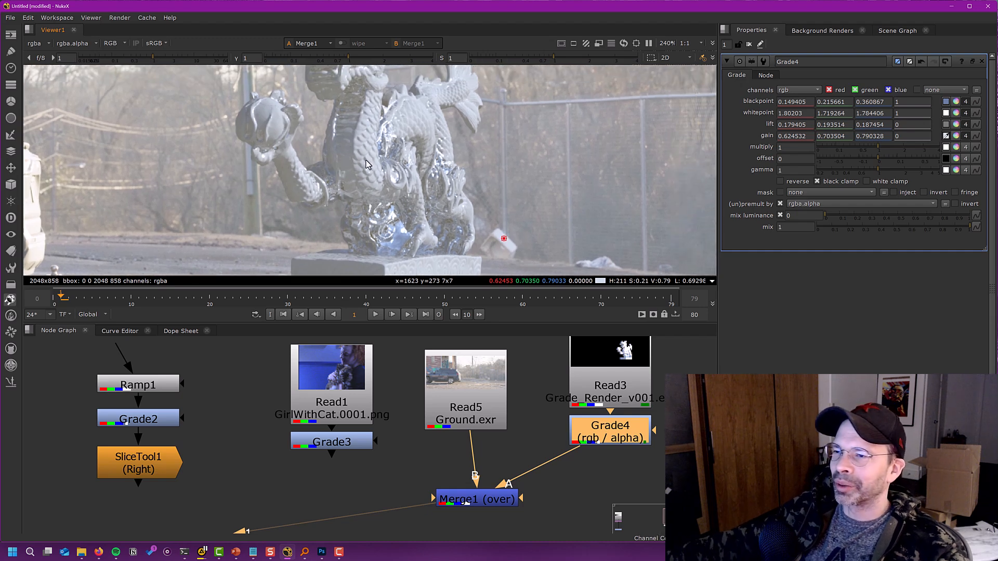
{"action": "middle_click_drag", "start_coordinate": [435, 185], "coordinate": [396, 211]}
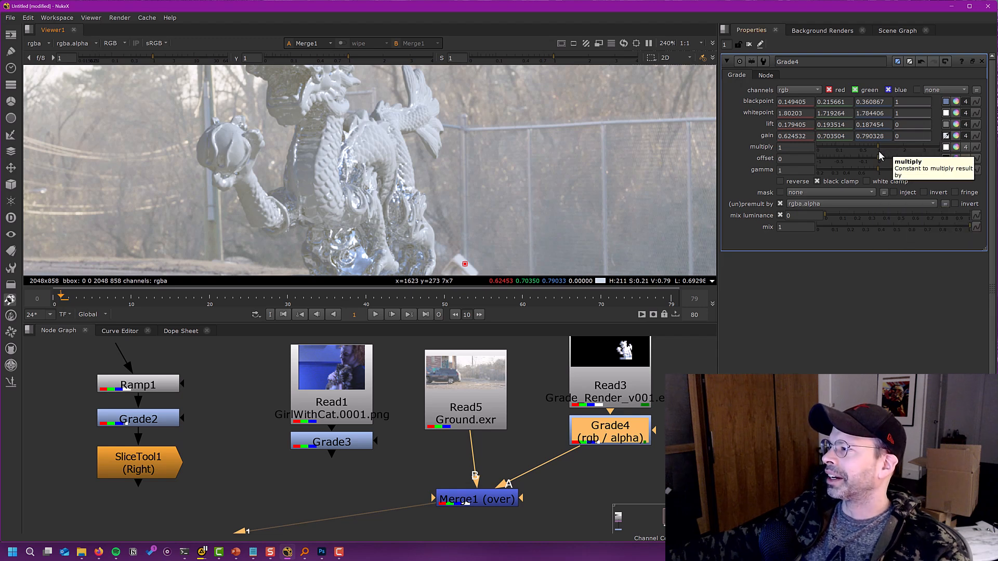
{"action": "left_click_drag", "start_coordinate": [879, 170], "coordinate": [881, 173]}
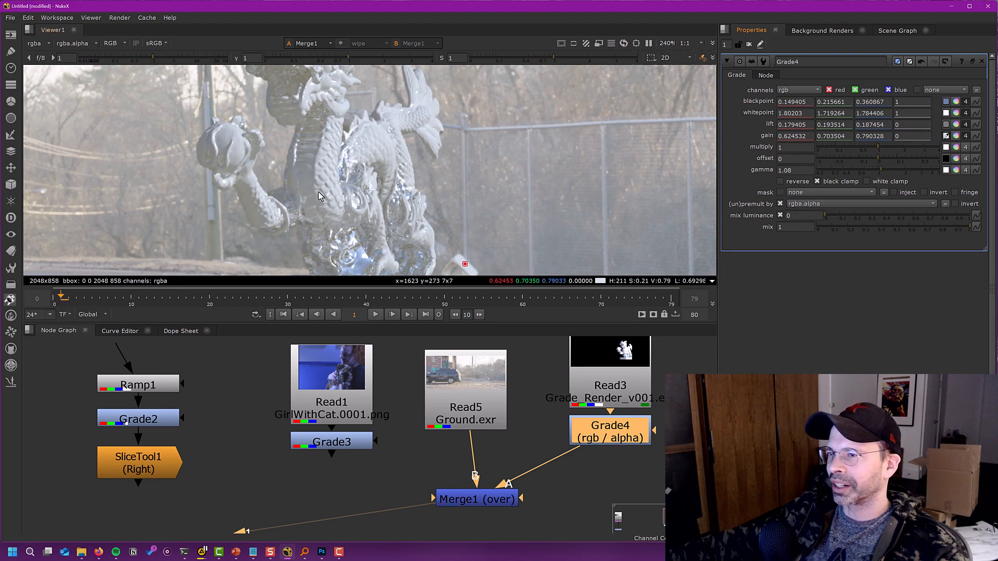
Review Grade4's blackpoint, lift, gain, multiply and gamma values against the graded statue and its surroundings in the composite.
{"action": "scroll", "coordinate": [318, 192], "scroll_direction": "down", "scroll_amount": 2}
{"action": "middle_click_drag", "start_coordinate": [382, 190], "coordinate": [349, 190]}
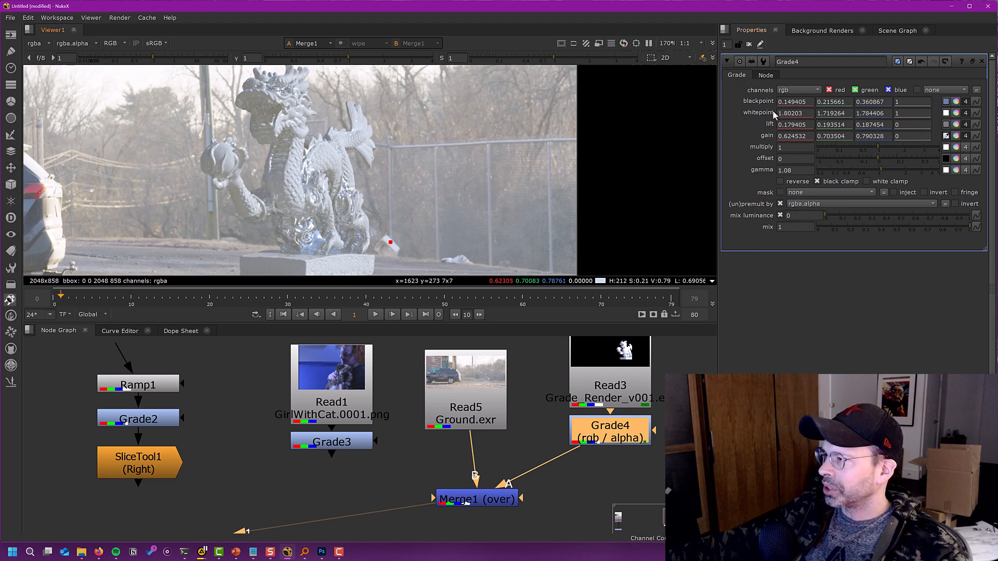
{"action": "left_click", "coordinate": [796, 125]}
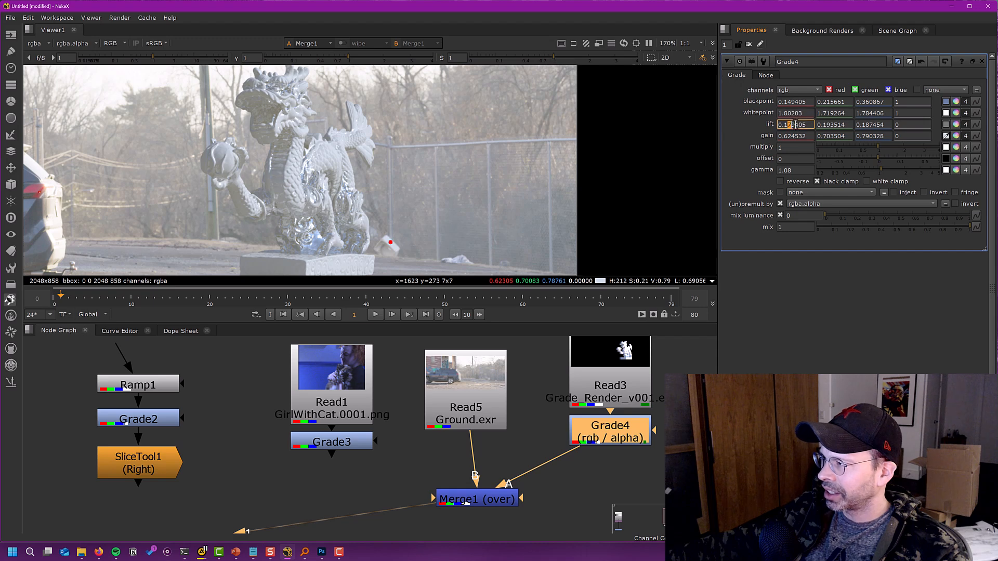
{"action": "left_click_drag", "start_coordinate": [786, 136], "coordinate": [807, 137]}
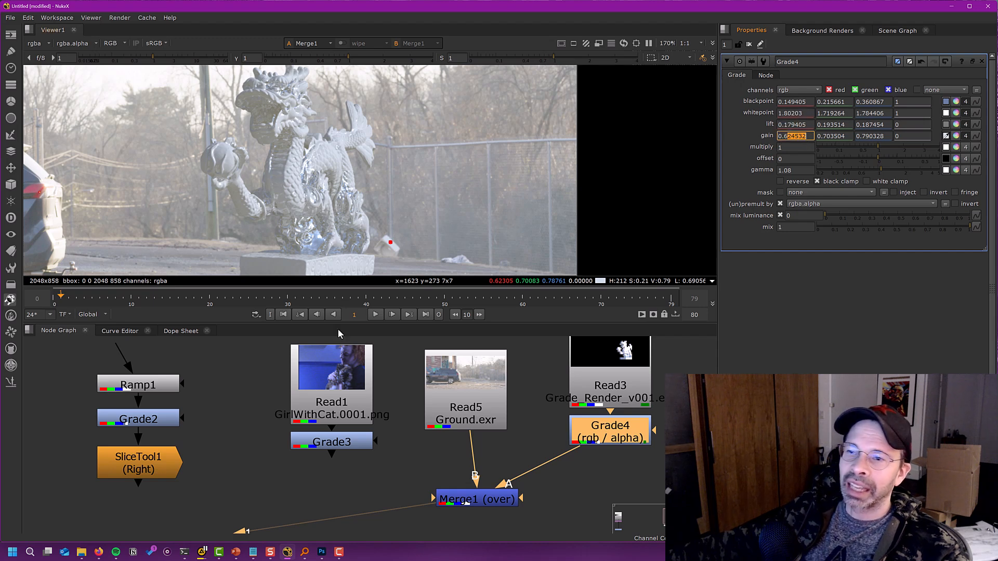
{"action": "middle_click_drag", "start_coordinate": [356, 197], "coordinate": [335, 193]}
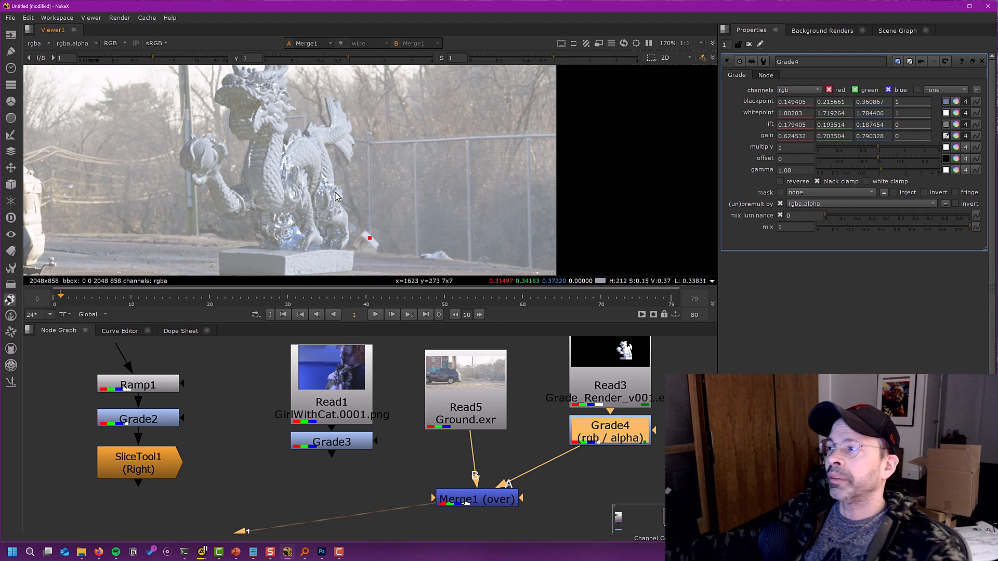
{"action": "left_click", "coordinate": [790, 147]}
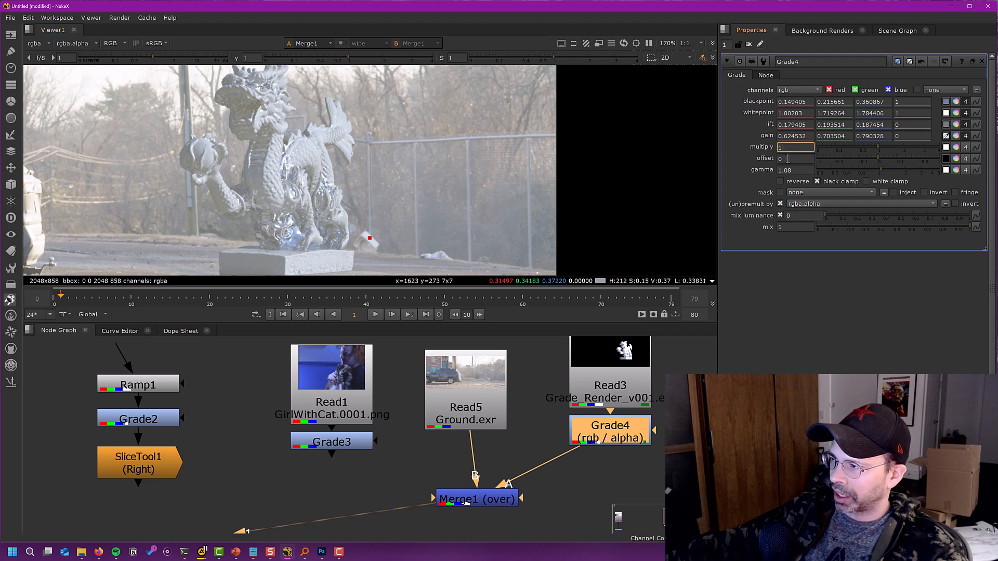
{"action": "key", "text": "Tab"}
{"action": "key", "text": "Tab"}
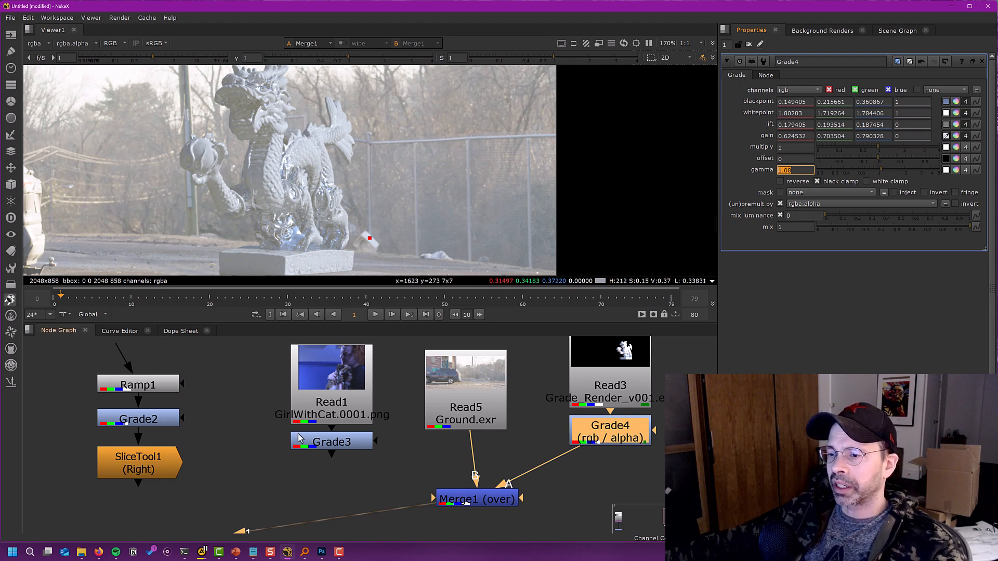
{"action": "left_click_drag", "start_coordinate": [627, 441], "coordinate": [624, 461]}
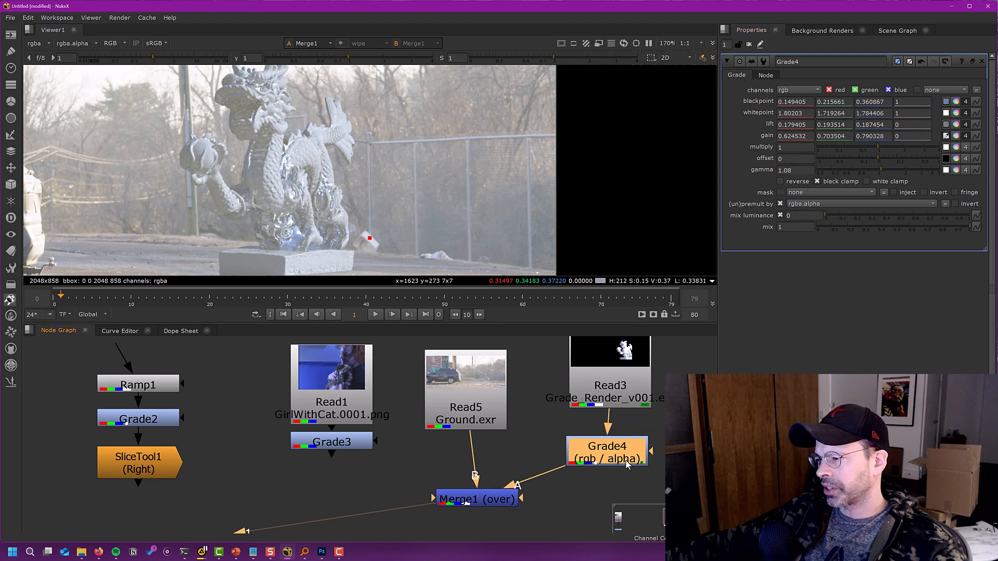
{"action": "left_click", "coordinate": [811, 103]}
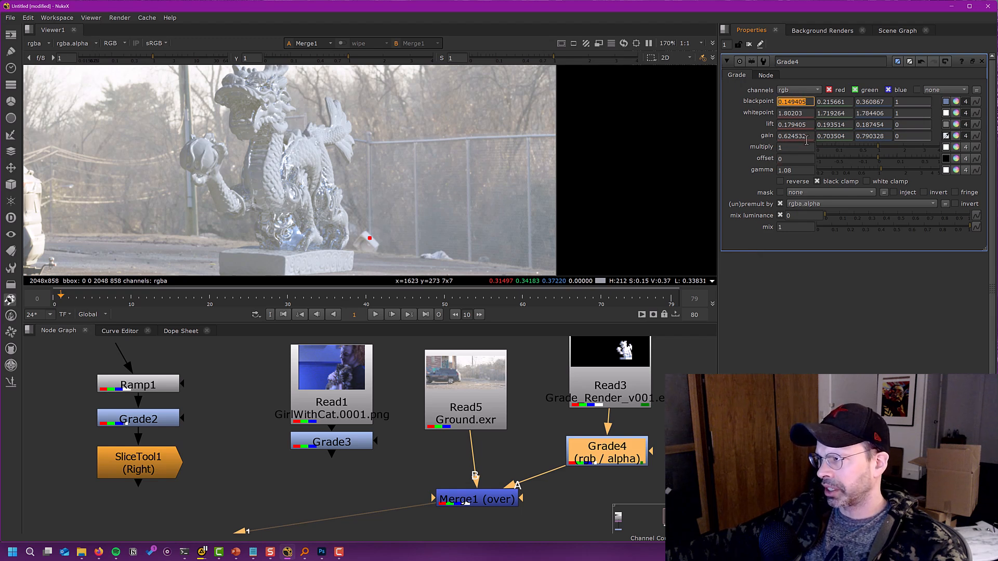
{"action": "middle_click_drag", "start_coordinate": [332, 232], "coordinate": [370, 175]}
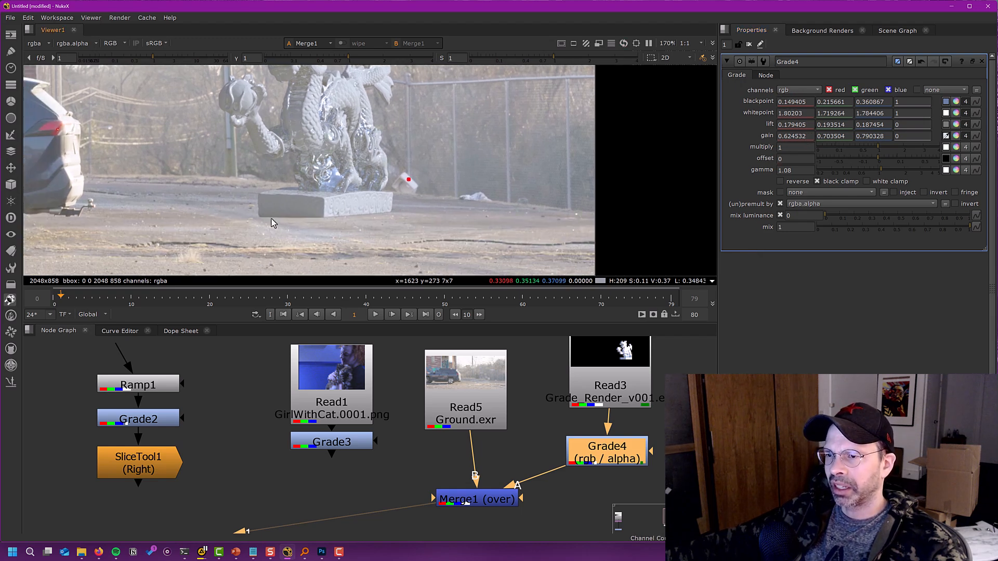
Switch Grade4's black clamp off and back on to compare its effect on the composite.
{"action": "left_click", "coordinate": [828, 182]}
{"action": "left_click", "coordinate": [826, 183]}
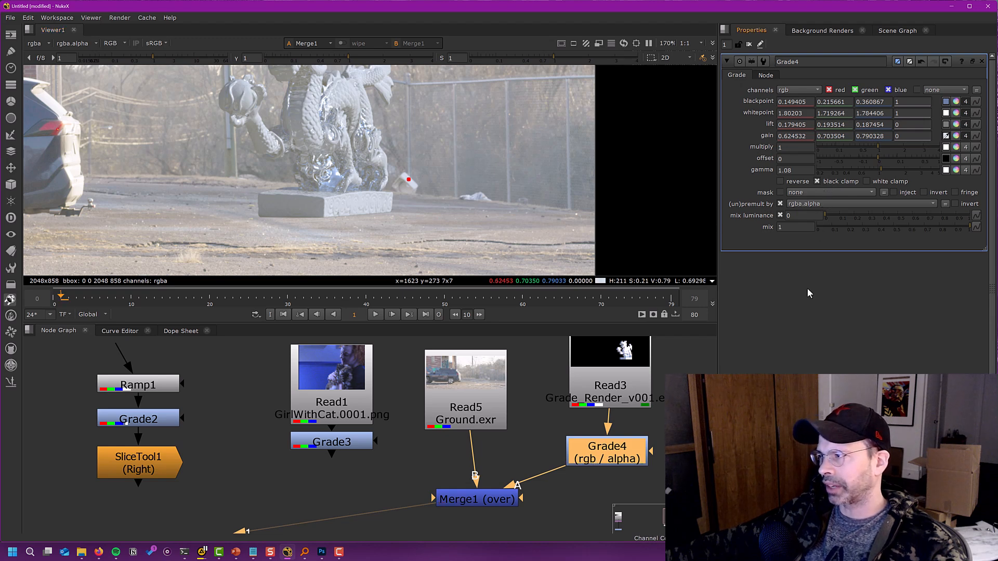
{"action": "left_click_drag", "start_coordinate": [619, 457], "coordinate": [626, 440]}
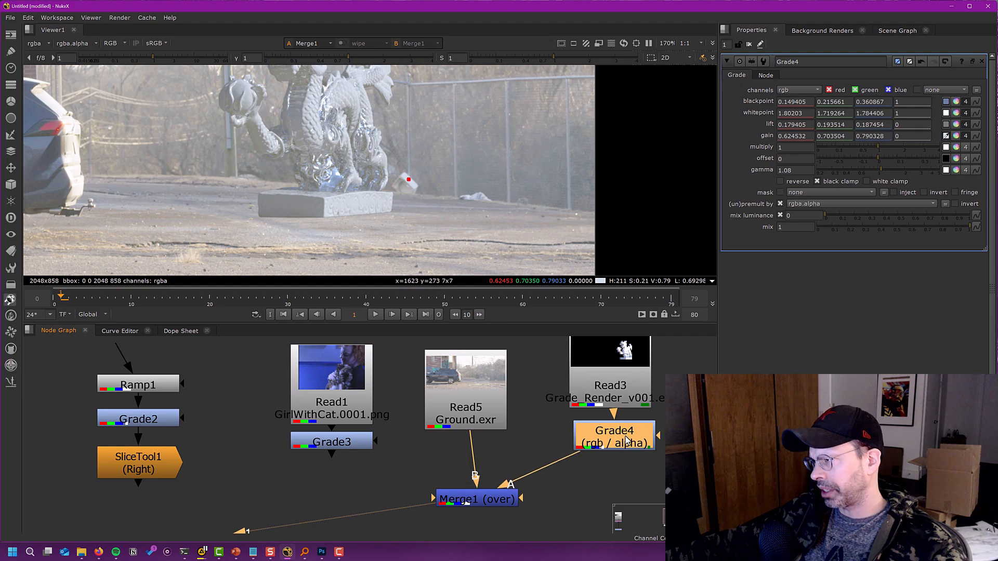
{"action": "scroll", "coordinate": [347, 188], "scroll_direction": "down", "scroll_amount": 2}
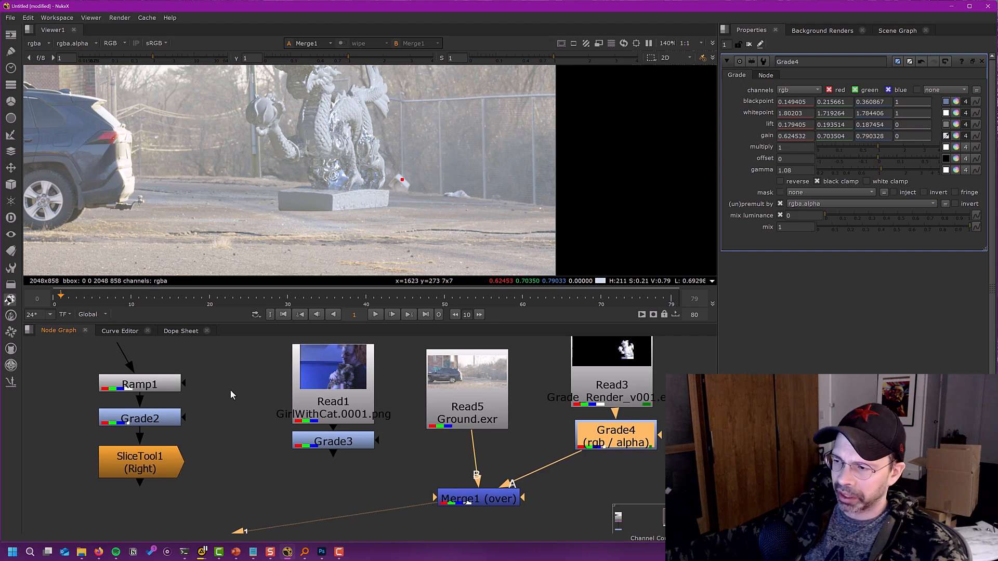
View the ramp's slice graph by sending SliceTool1 to the viewer.
{"action": "middle_click_drag", "start_coordinate": [230, 390], "coordinate": [295, 423]}
{"action": "mouse_move", "coordinate": [210, 420]}
{"action": "left_mouse_down"}
{"action": "mouse_move", "coordinate": [245, 385]}
{"action": "mouse_move", "coordinate": [206, 413]}
{"action": "left_mouse_up"}
{"action": "left_click", "coordinate": [211, 504]}
{"action": "key", "text": "1"}
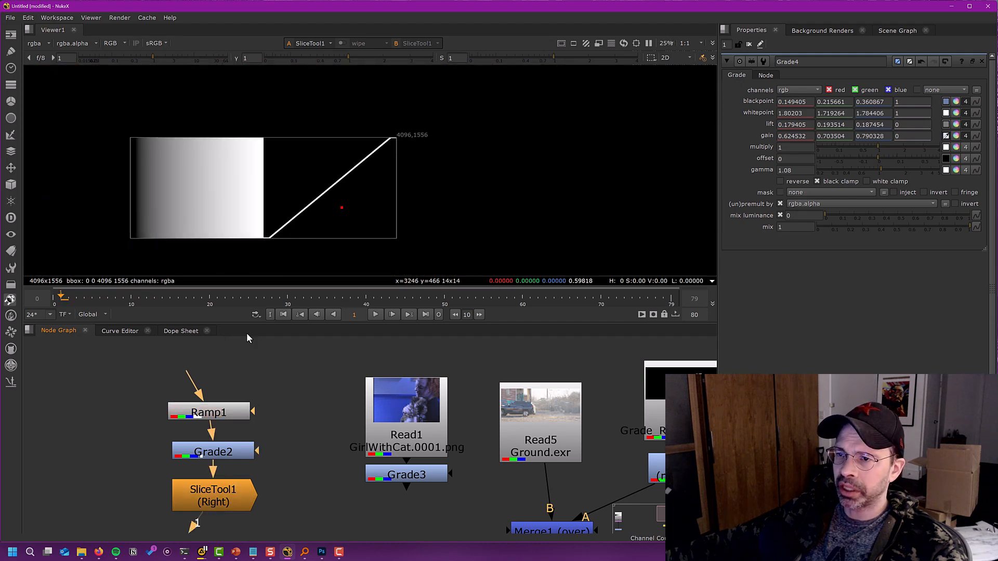
Replace Grade2 between Ramp1 and SliceTool1 with a fresh Grade node at default values.
{"action": "left_click", "coordinate": [222, 453]}
{"action": "key", "text": "1"}
{"action": "key", "text": "Delete"}
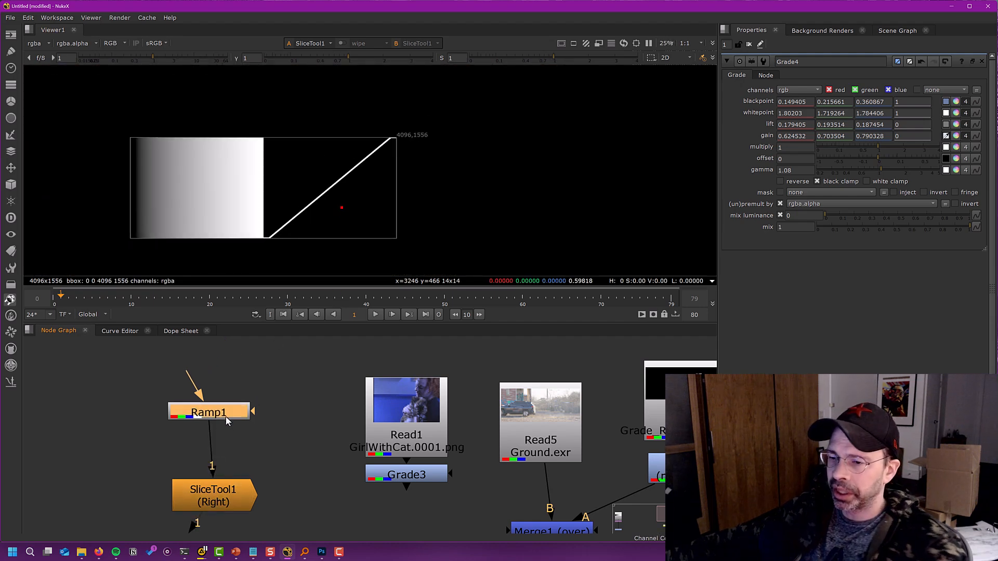
{"action": "left_click_drag", "start_coordinate": [224, 419], "coordinate": [228, 420]}
{"action": "key", "text": "ctrl+z"}
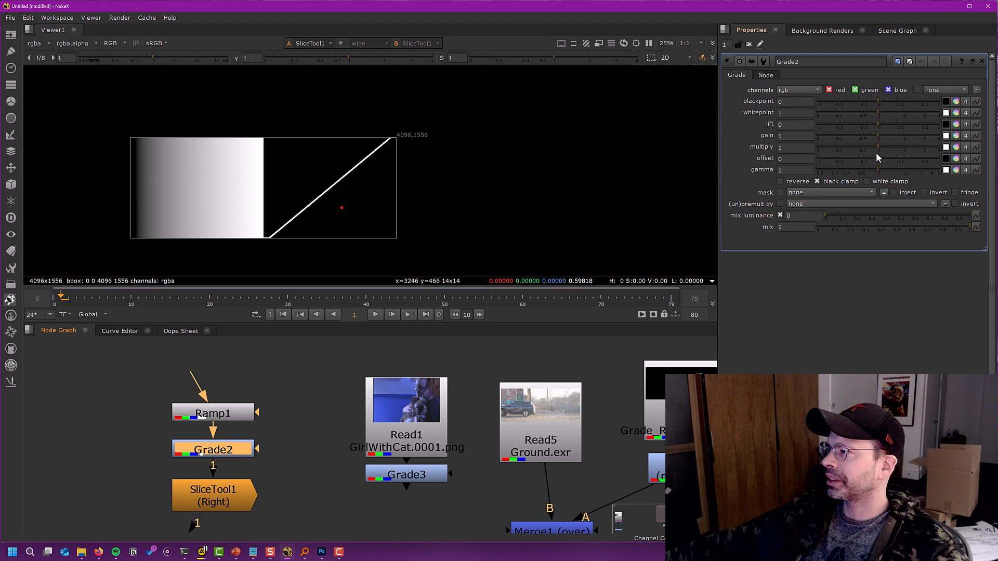
Try raising Grade2's offset, undo it, and set its lift to 0.09 to compare the ramp's curve.
{"action": "left_click_drag", "start_coordinate": [878, 158], "coordinate": [899, 157]}
{"action": "key", "text": "ctrl+z"}
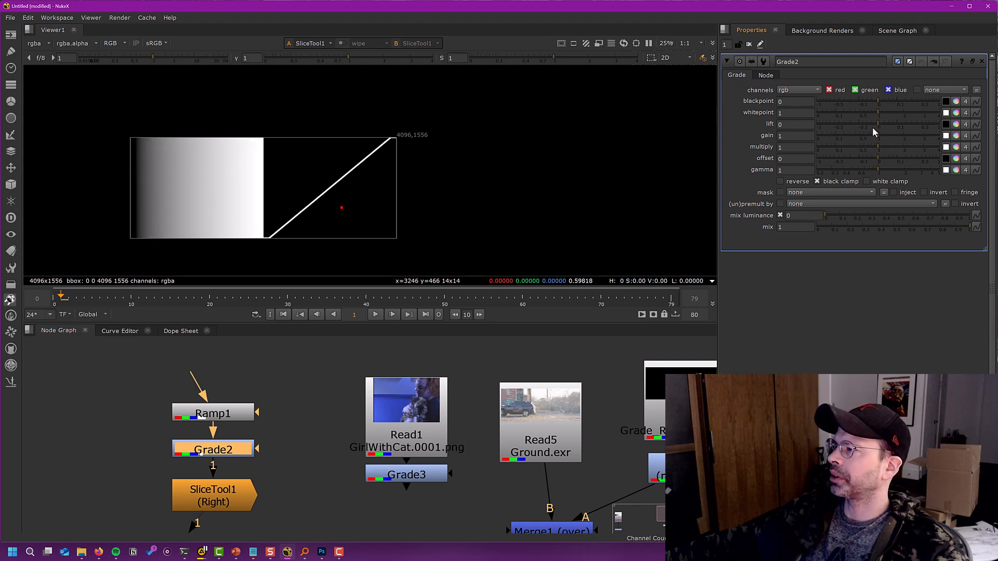
{"action": "left_click_drag", "start_coordinate": [879, 124], "coordinate": [896, 154]}
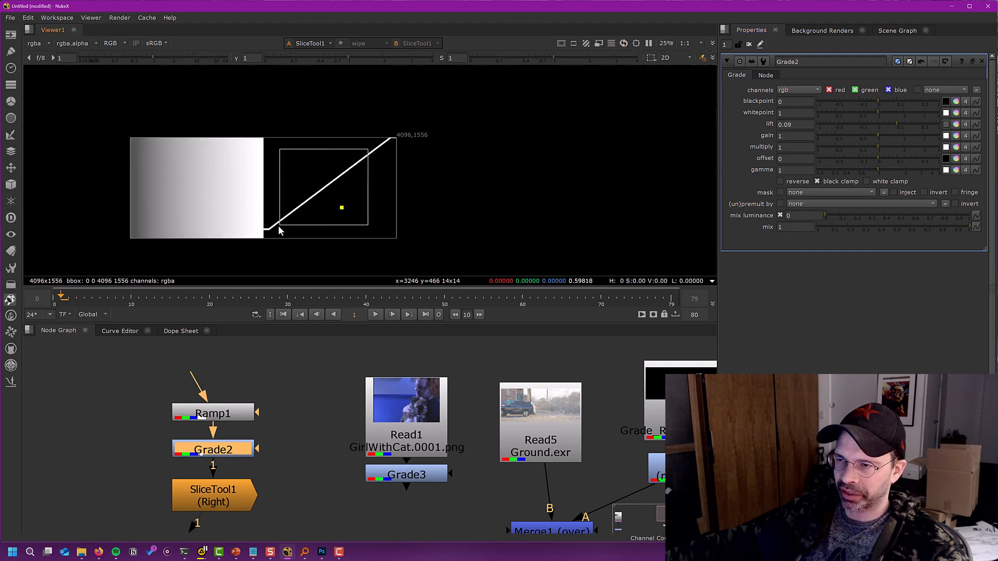
Replace the ramp's Grade node with a Toe node and set its lift to 0.115.
{"action": "key", "text": "Delete"}
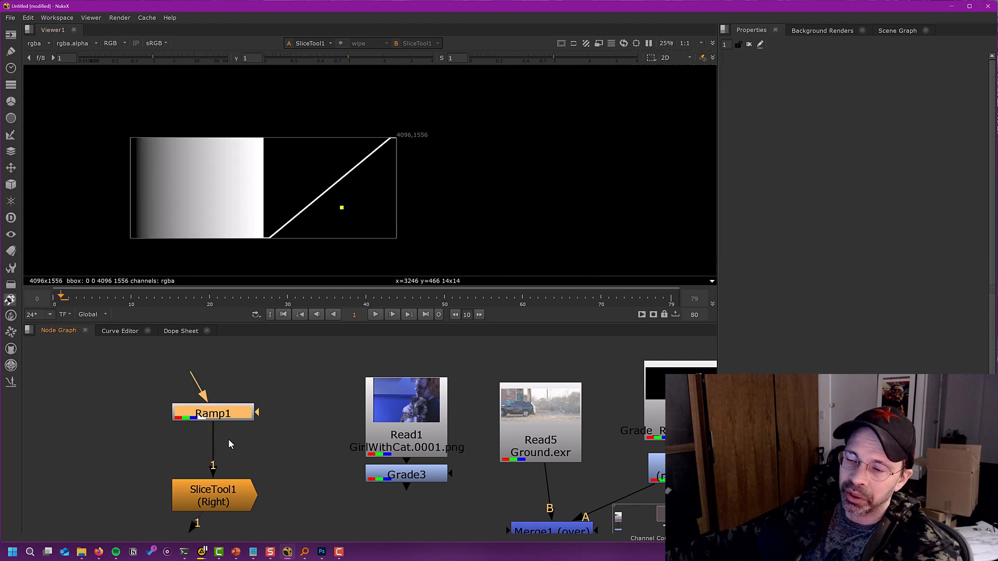
{"action": "left_click", "coordinate": [223, 417]}
{"action": "key", "text": "Tab"}
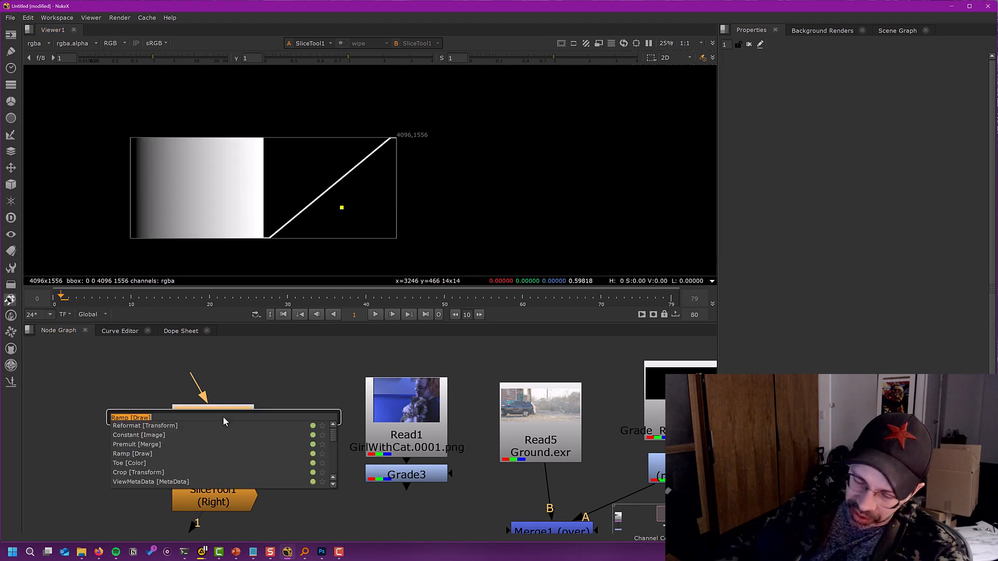
{"action": "type", "text": "toe"}
{"action": "key", "text": "Return"}
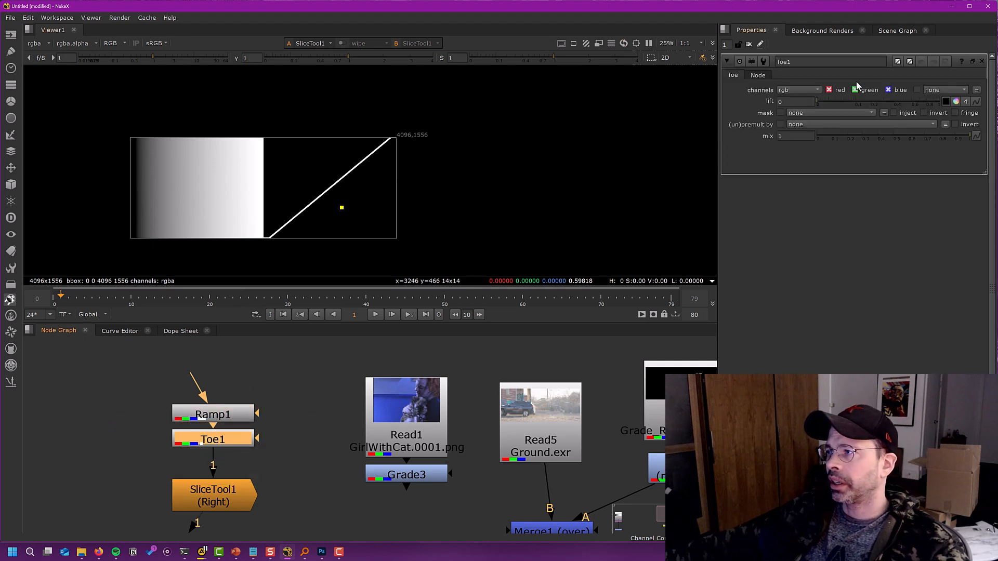
{"action": "left_click_drag", "start_coordinate": [817, 101], "coordinate": [859, 124]}
{"action": "left_click_drag", "start_coordinate": [371, 145], "coordinate": [264, 238], "text": "ctrl+shift"}
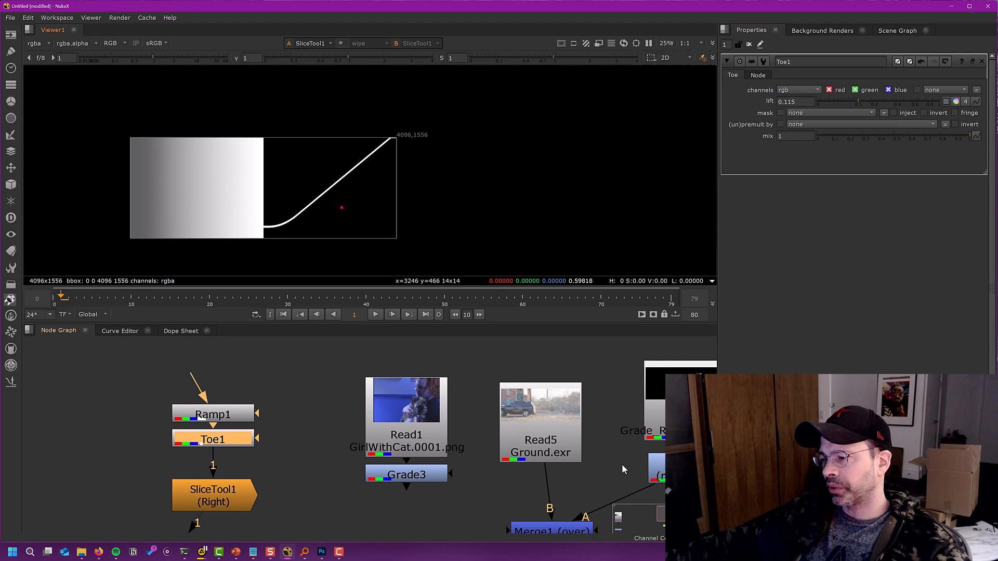
Show the Merge1 composite of the statue over the ground plate in the viewer.
{"action": "middle_click_drag", "start_coordinate": [622, 465], "coordinate": [518, 413]}
{"action": "left_click", "coordinate": [467, 487]}
{"action": "key", "text": "1"}
{"action": "left_click", "coordinate": [551, 476]}
{"action": "middle_click_drag", "start_coordinate": [550, 476], "coordinate": [479, 497]}
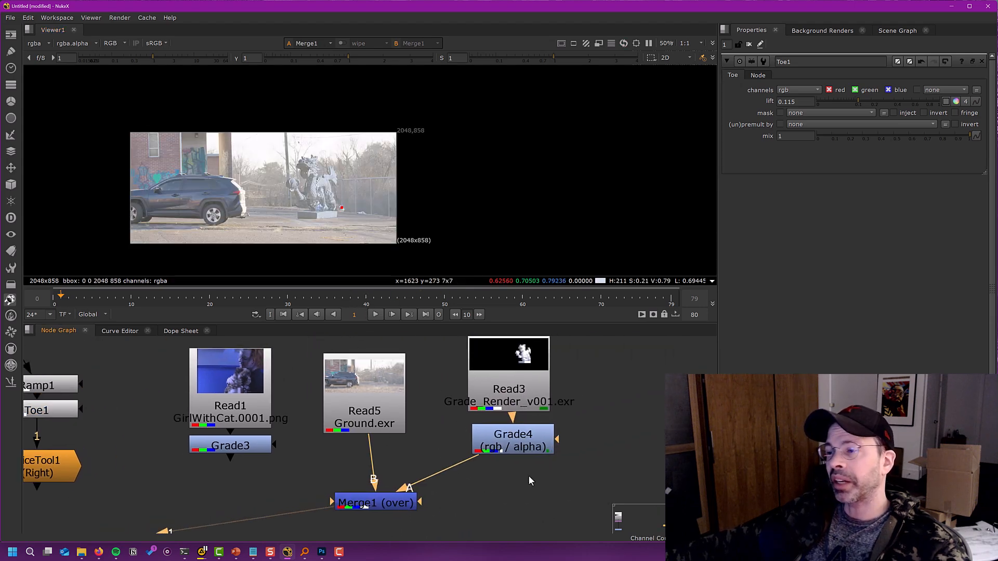
Delete Grade4 and insert a new Grade node between Read3 and Merge1.
{"action": "left_click", "coordinate": [519, 441]}
{"action": "key", "text": "Delete"}
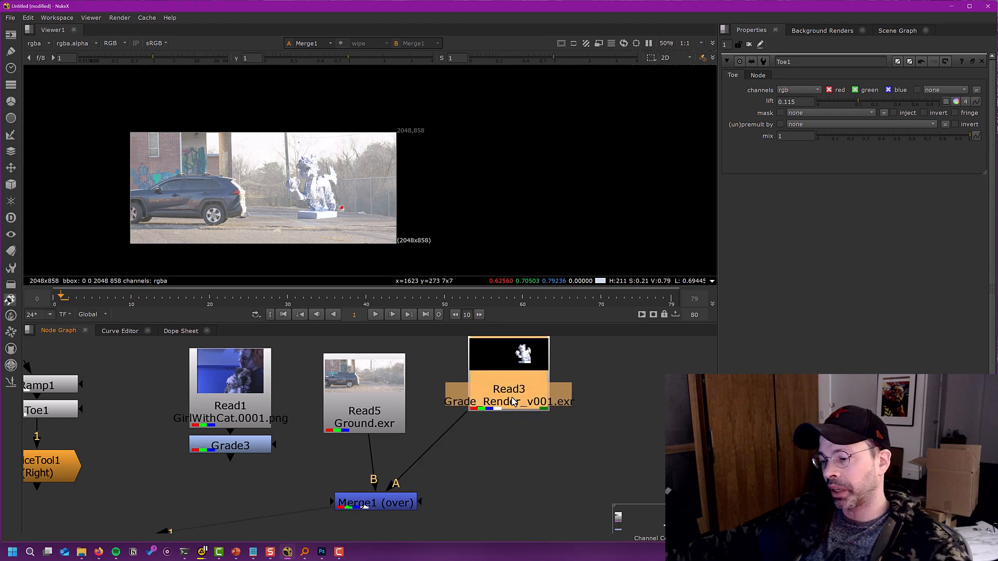
{"action": "key", "text": "g"}
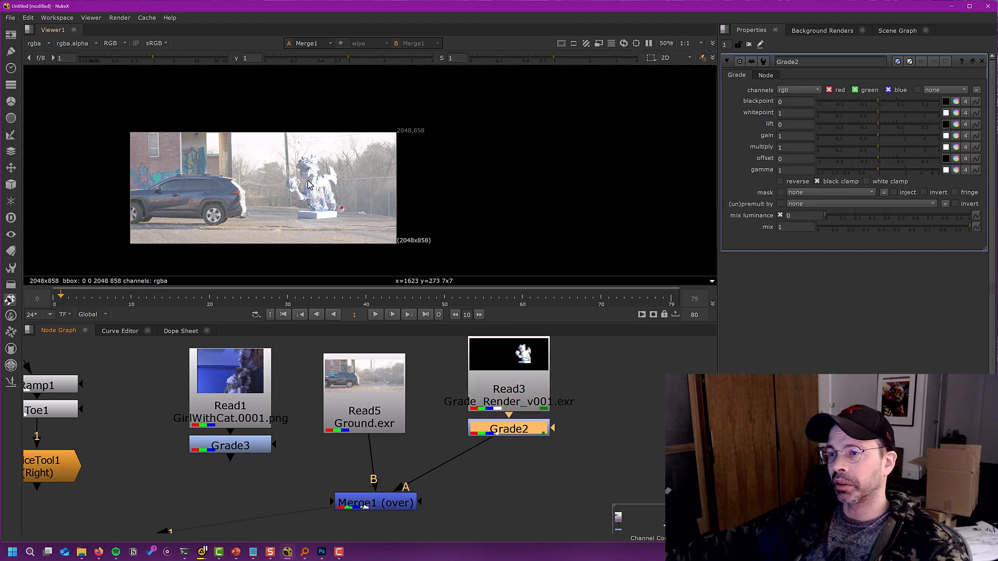
Sample Grade2's whitepoint from the bright area of the statue's tail.
{"action": "scroll", "coordinate": [308, 184], "scroll_direction": "up", "scroll_amount": 7}
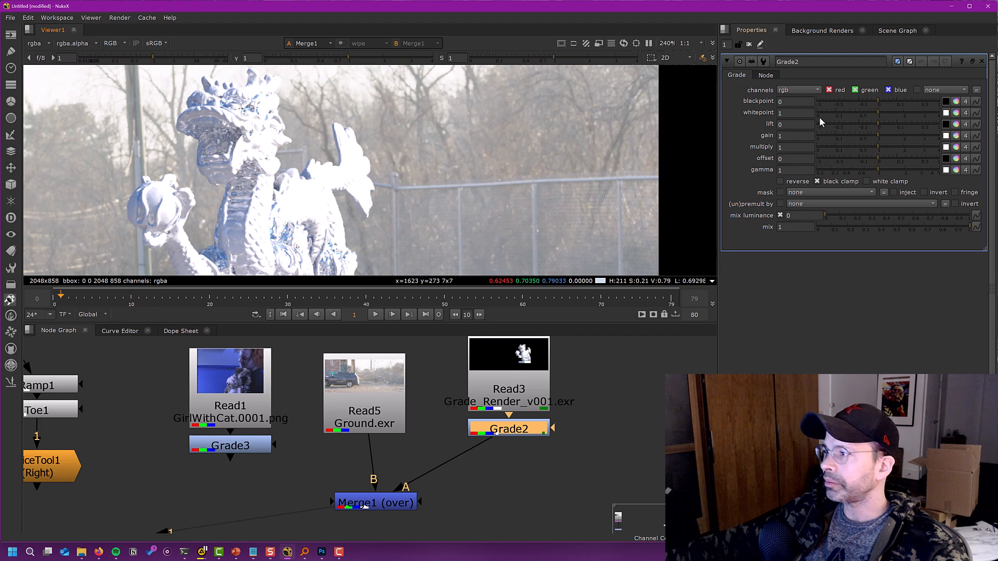
{"action": "left_click", "coordinate": [946, 113]}
{"action": "left_click", "coordinate": [355, 157], "text": "ctrl"}
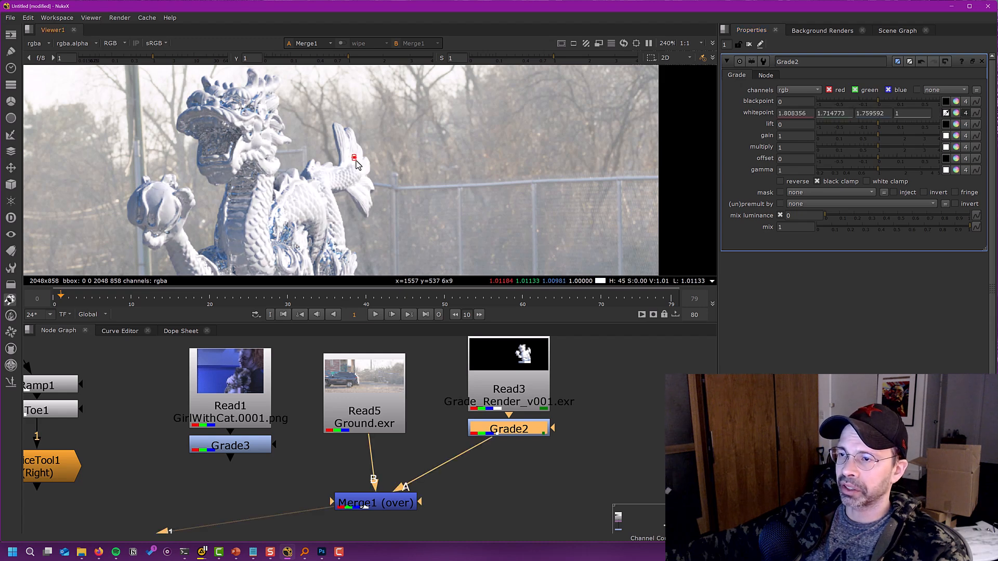
{"action": "left_click", "coordinate": [349, 161], "text": "ctrl"}
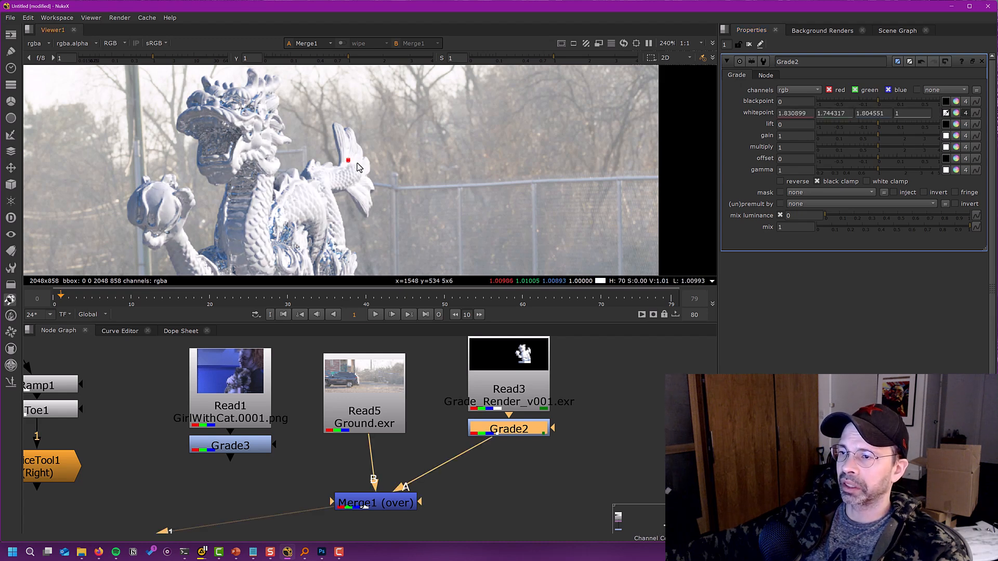
{"action": "right_click", "coordinate": [361, 169], "text": "ctrl+alt"}
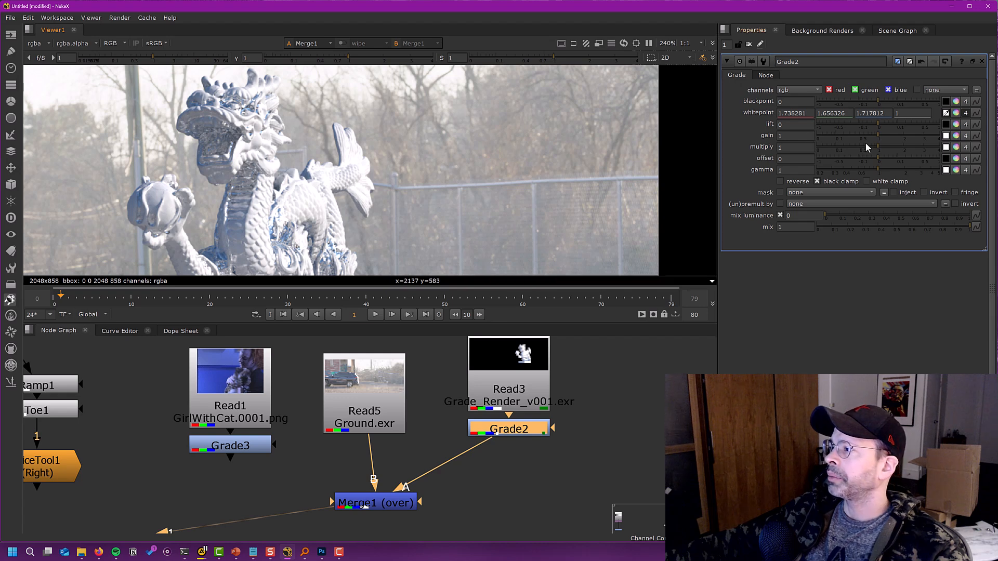
Set Grade2 to (un)premult by rgba.alpha and sample its gain from the white object on the ground behind the statue.
{"action": "left_click", "coordinate": [818, 204]}
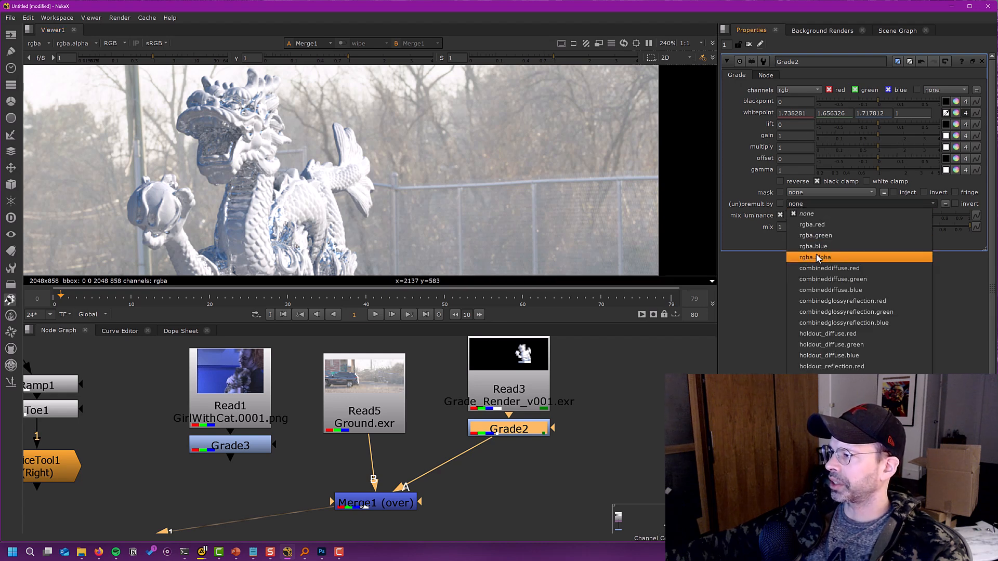
{"action": "left_click", "coordinate": [815, 258]}
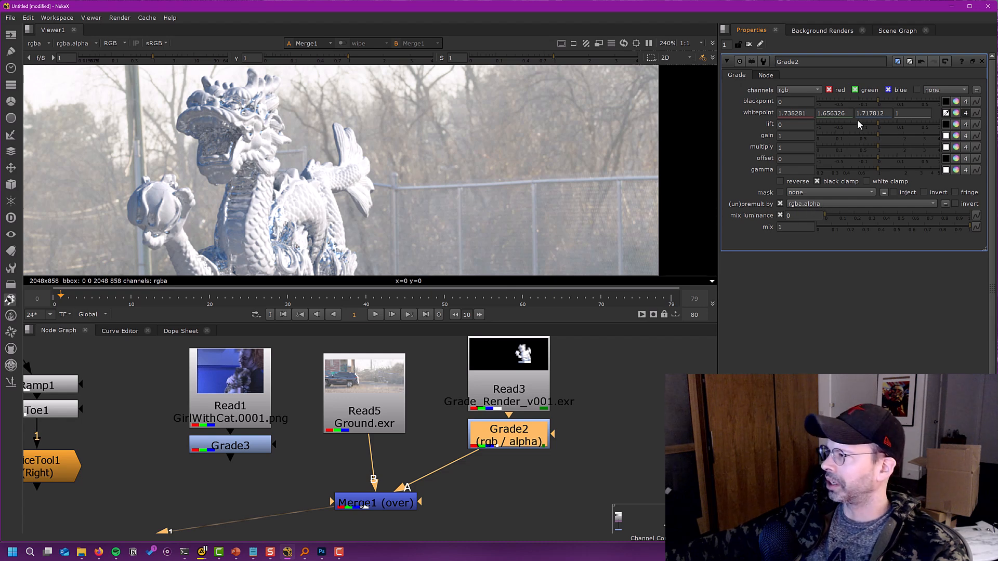
{"action": "left_click", "coordinate": [946, 136]}
{"action": "middle_click_drag", "start_coordinate": [461, 200], "coordinate": [444, 93]}
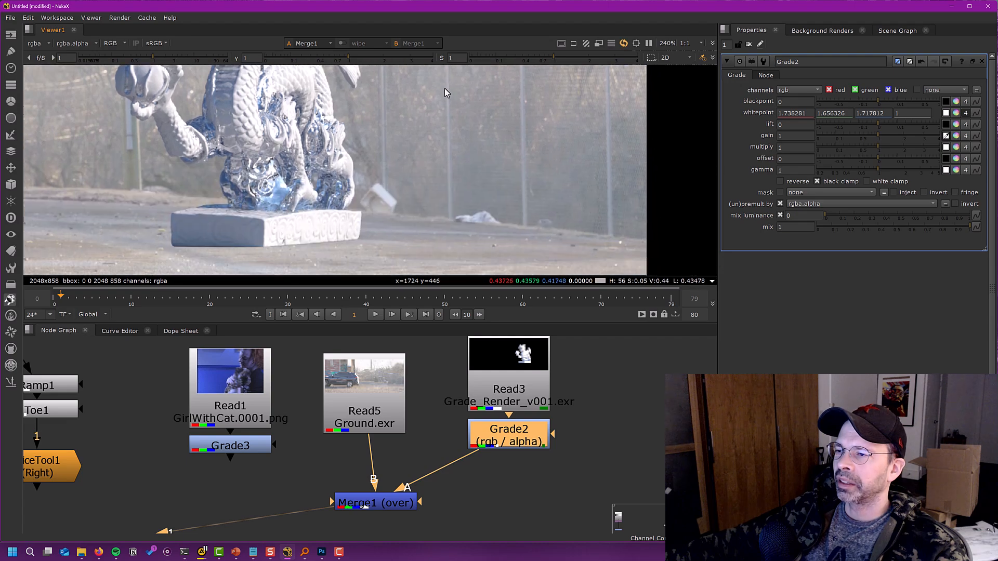
{"action": "left_click_drag", "start_coordinate": [381, 192], "coordinate": [385, 195], "text": "ctrl+shift"}
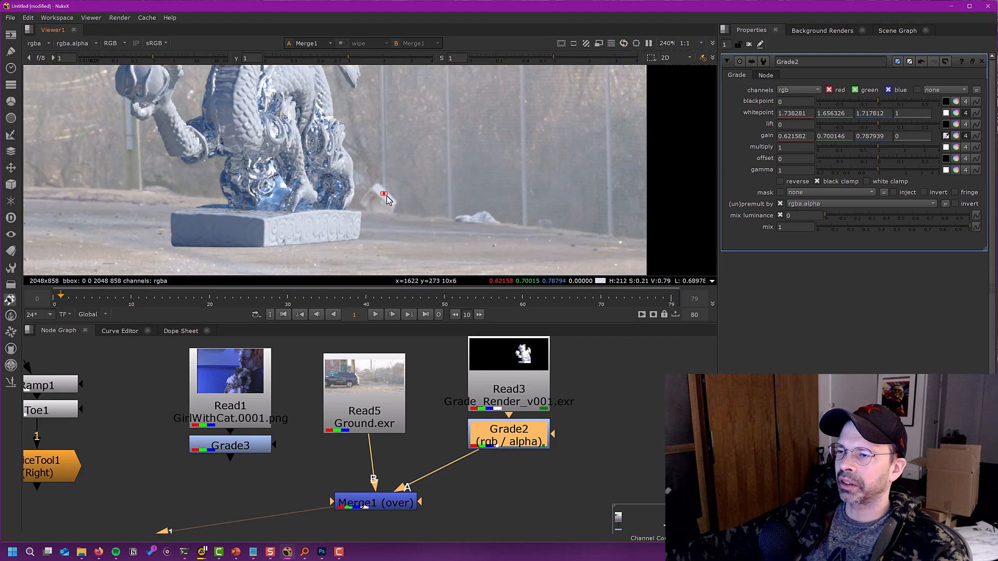
Add a Toe node between Grade2 and Merge1.
{"action": "scroll", "coordinate": [359, 115], "scroll_direction": "down", "scroll_amount": 2}
{"action": "middle_click_drag", "start_coordinate": [359, 117], "coordinate": [448, 138]}
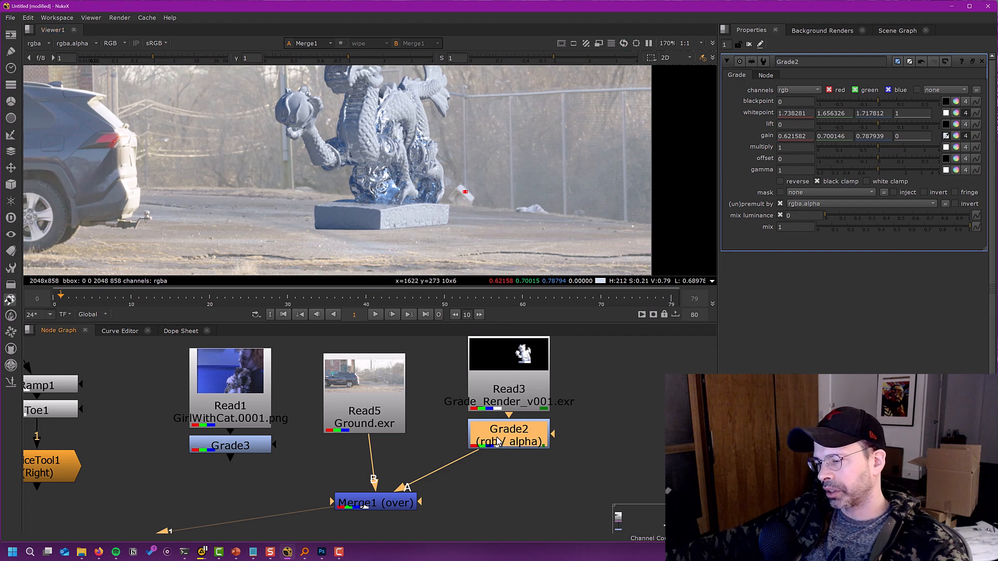
{"action": "key", "text": "Tab"}
{"action": "type", "text": "to"}
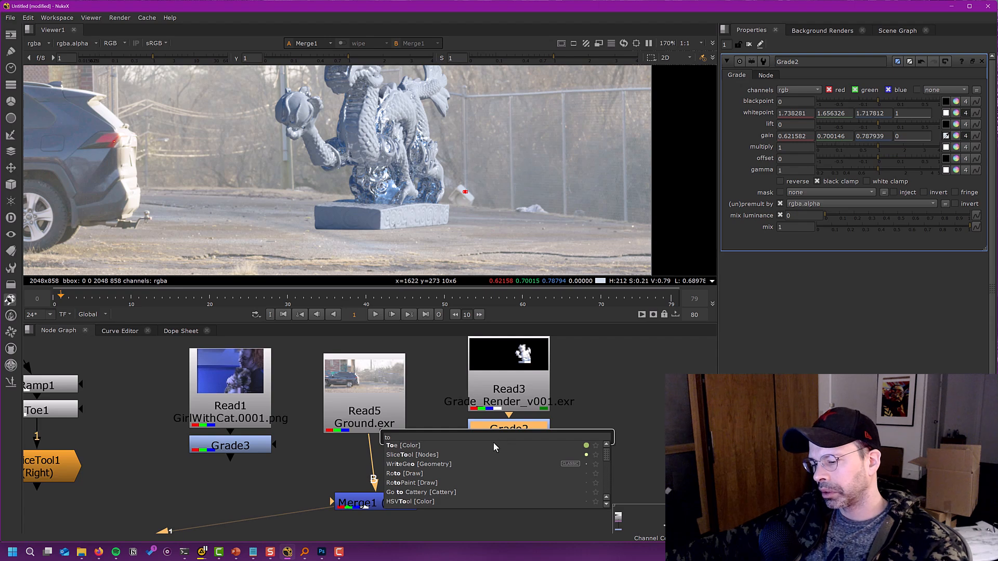
{"action": "left_click", "coordinate": [470, 446]}
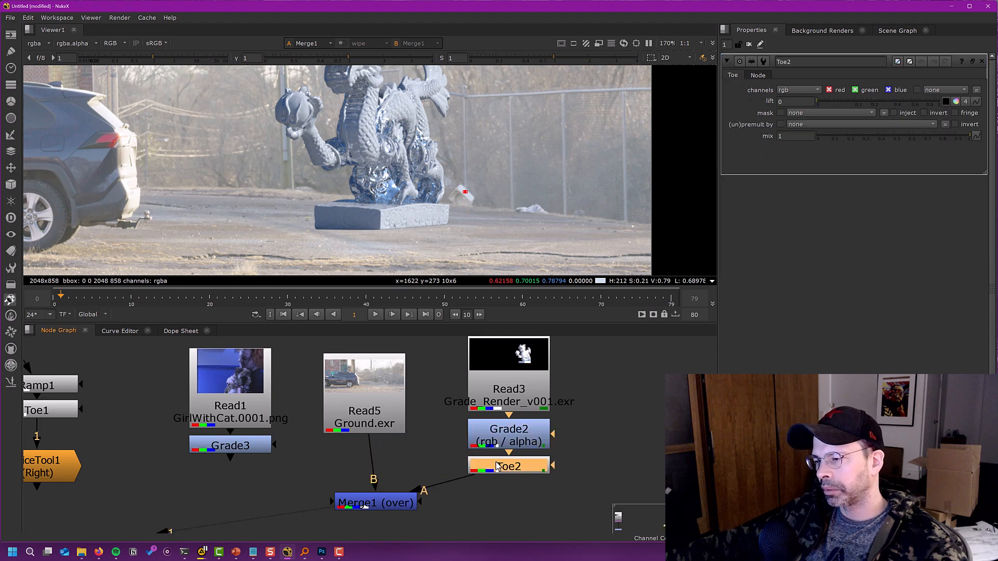
Set Toe2 to (un)premult by rgba.alpha with a lift of 0.15, and align Merge1 directly beneath Read5.
{"action": "left_click", "coordinate": [799, 125]}
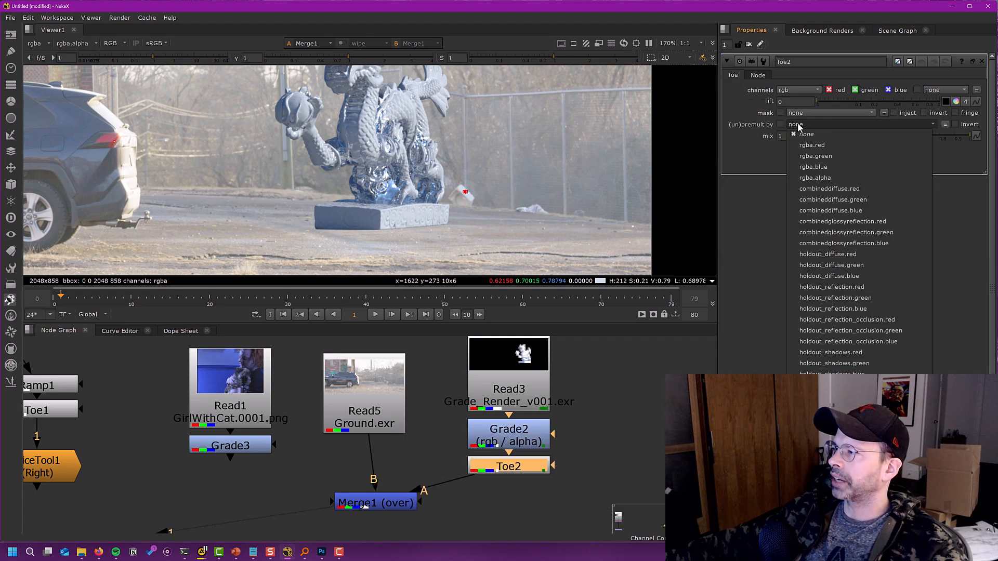
{"action": "left_click", "coordinate": [812, 178]}
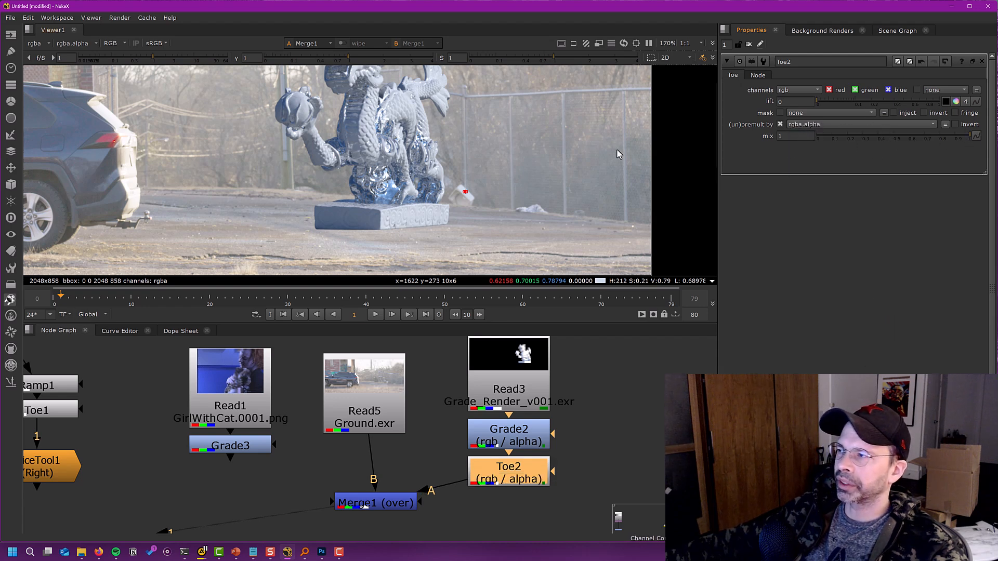
{"action": "left_click_drag", "start_coordinate": [819, 100], "coordinate": [864, 102]}
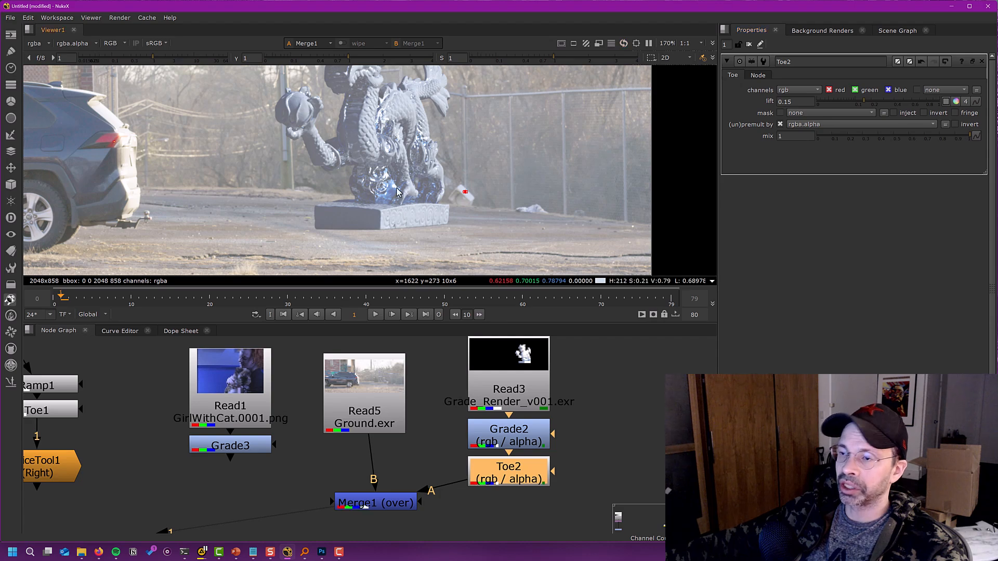
{"action": "scroll", "coordinate": [369, 201], "scroll_direction": "down", "scroll_amount": 3}
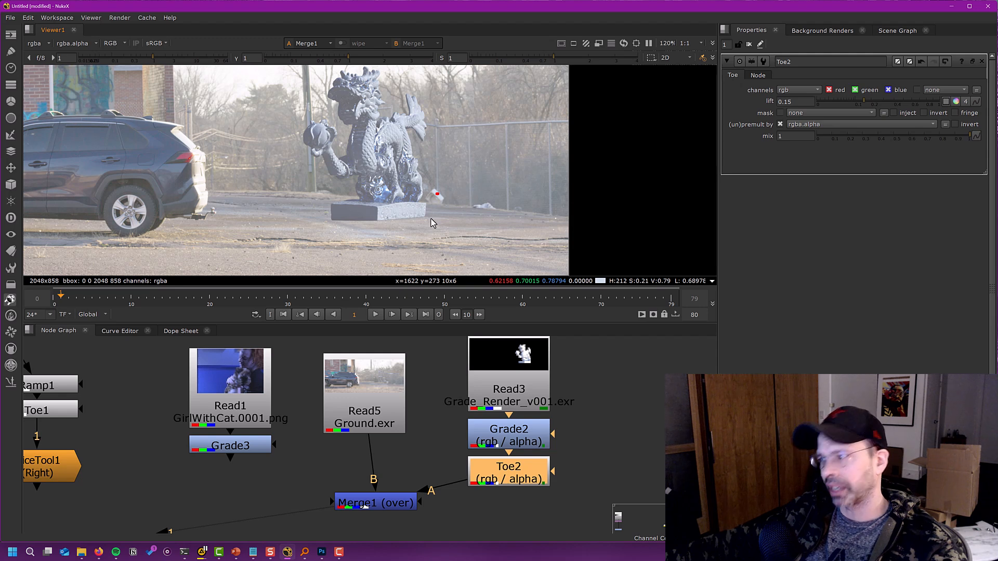
{"action": "left_click_drag", "start_coordinate": [393, 509], "coordinate": [382, 504]}
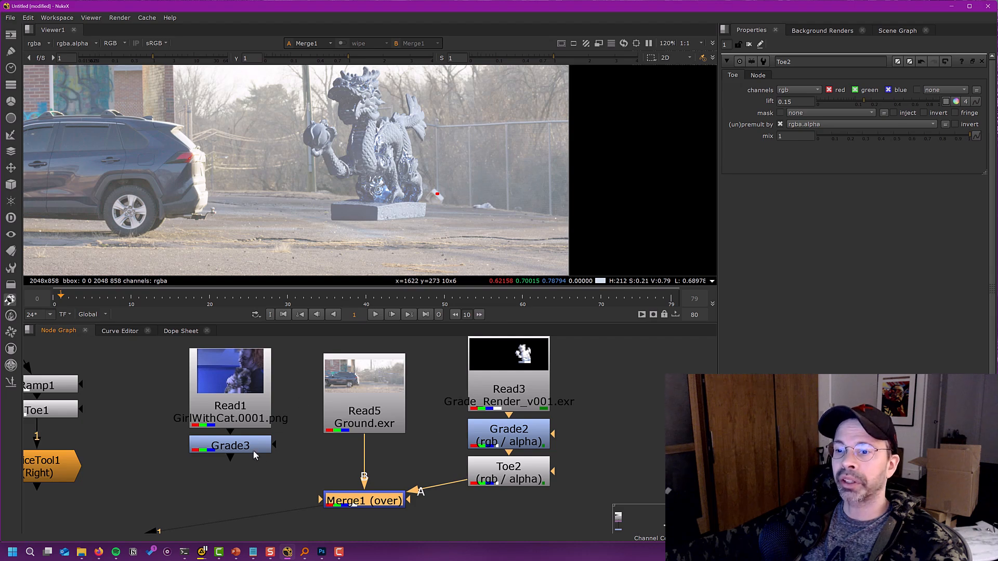
Show Grade3's output of the girl-with-cat image in the viewer and open Grade3's properties.
{"action": "middle_click_drag", "start_coordinate": [266, 477], "coordinate": [346, 412]}
{"action": "left_click", "coordinate": [328, 380]}
{"action": "key", "text": "1"}
{"action": "double_click", "coordinate": [327, 382]}
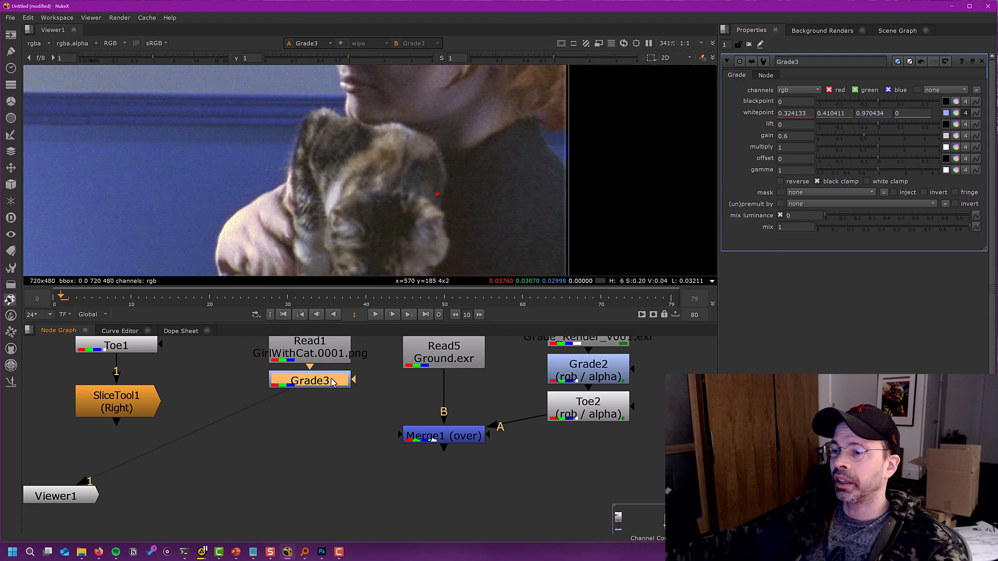
{"action": "scroll", "coordinate": [342, 209], "scroll_direction": "down", "scroll_amount": 3}
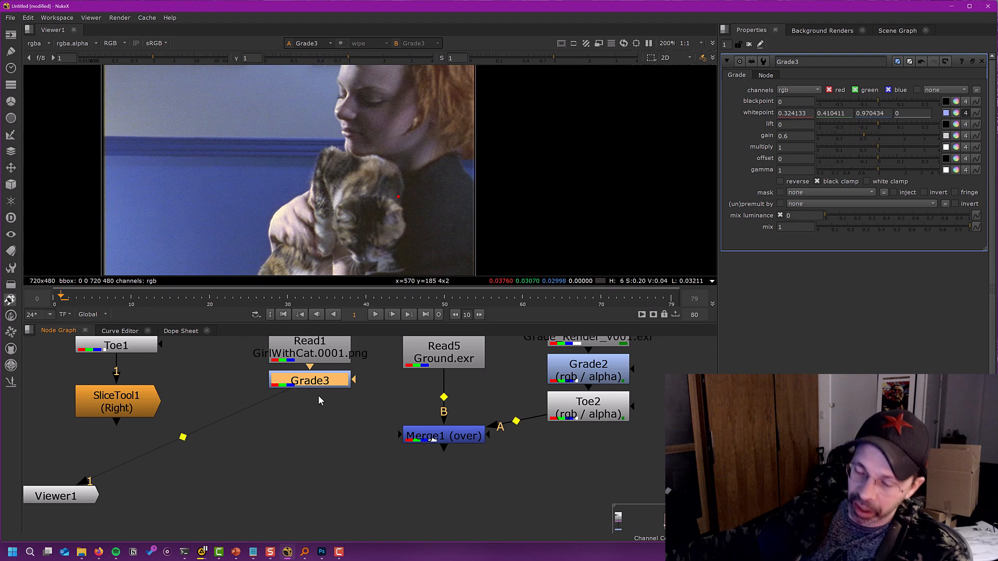
Paste a duplicate of Grade3 directly below it and enable reverse on the duplicate, toggling it to compare the result.
{"action": "key", "text": "ctrl+v"}
{"action": "left_click_drag", "start_coordinate": [319, 411], "coordinate": [320, 421]}
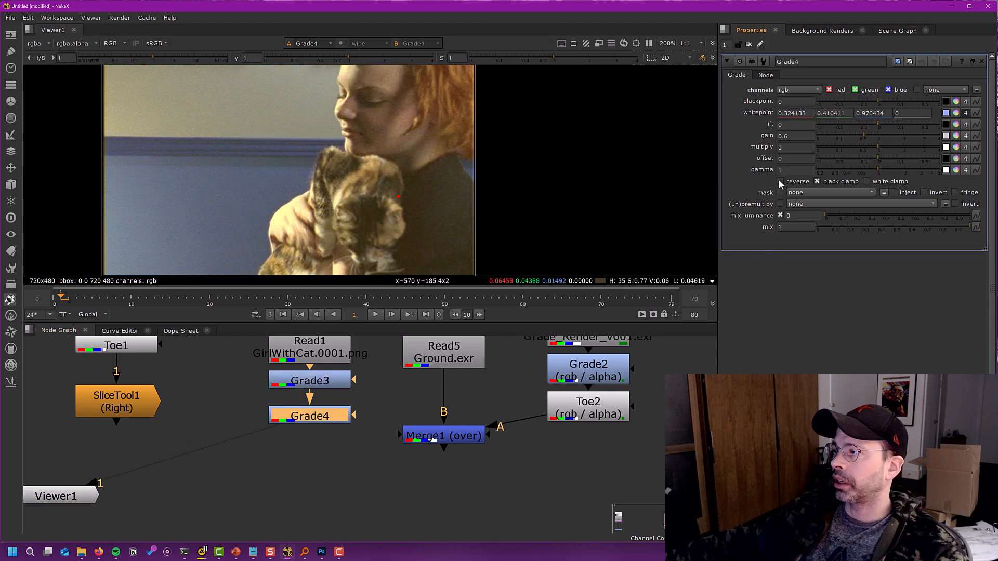
{"action": "left_click", "coordinate": [780, 182]}
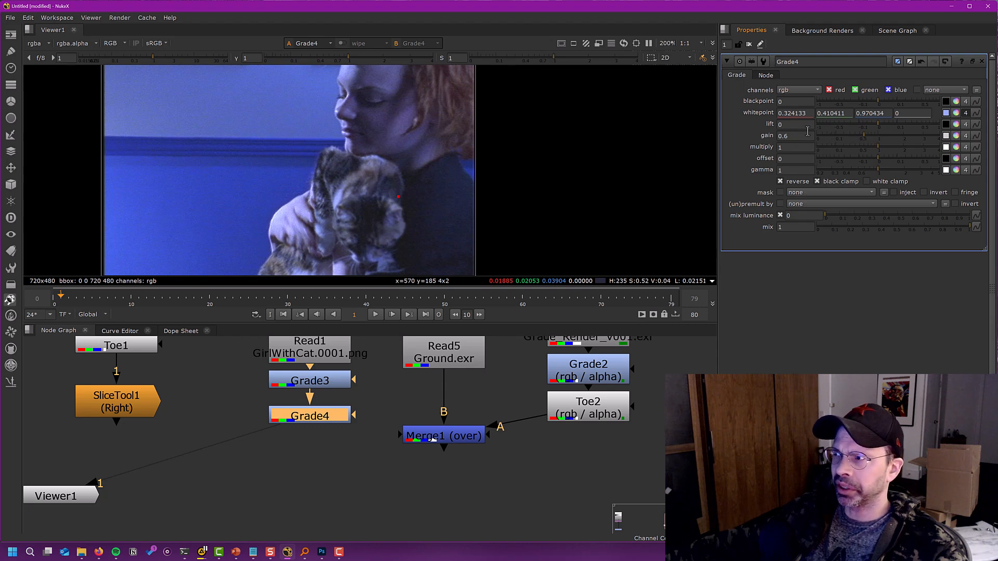
{"action": "left_click", "coordinate": [786, 180]}
{"action": "left_click", "coordinate": [786, 180]}
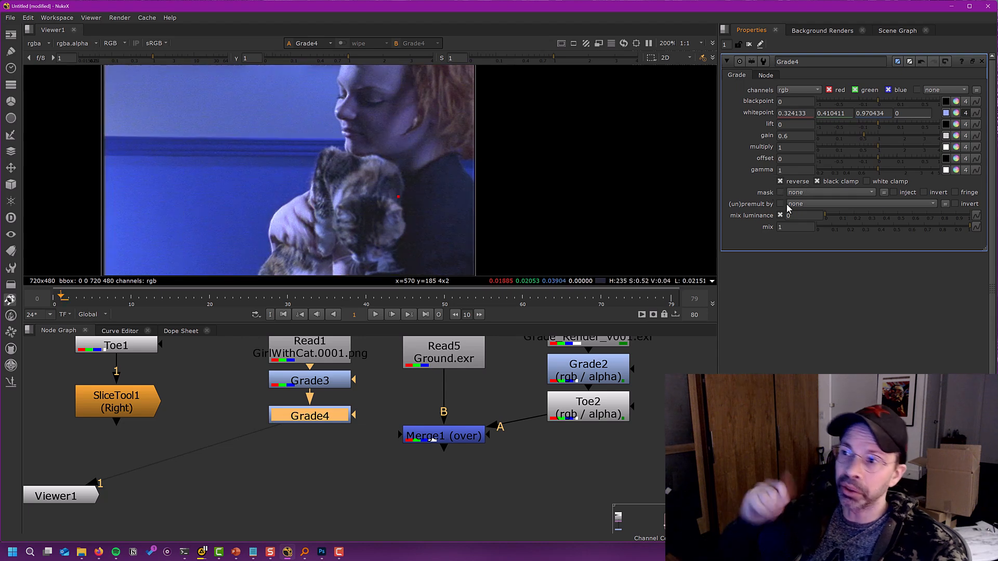